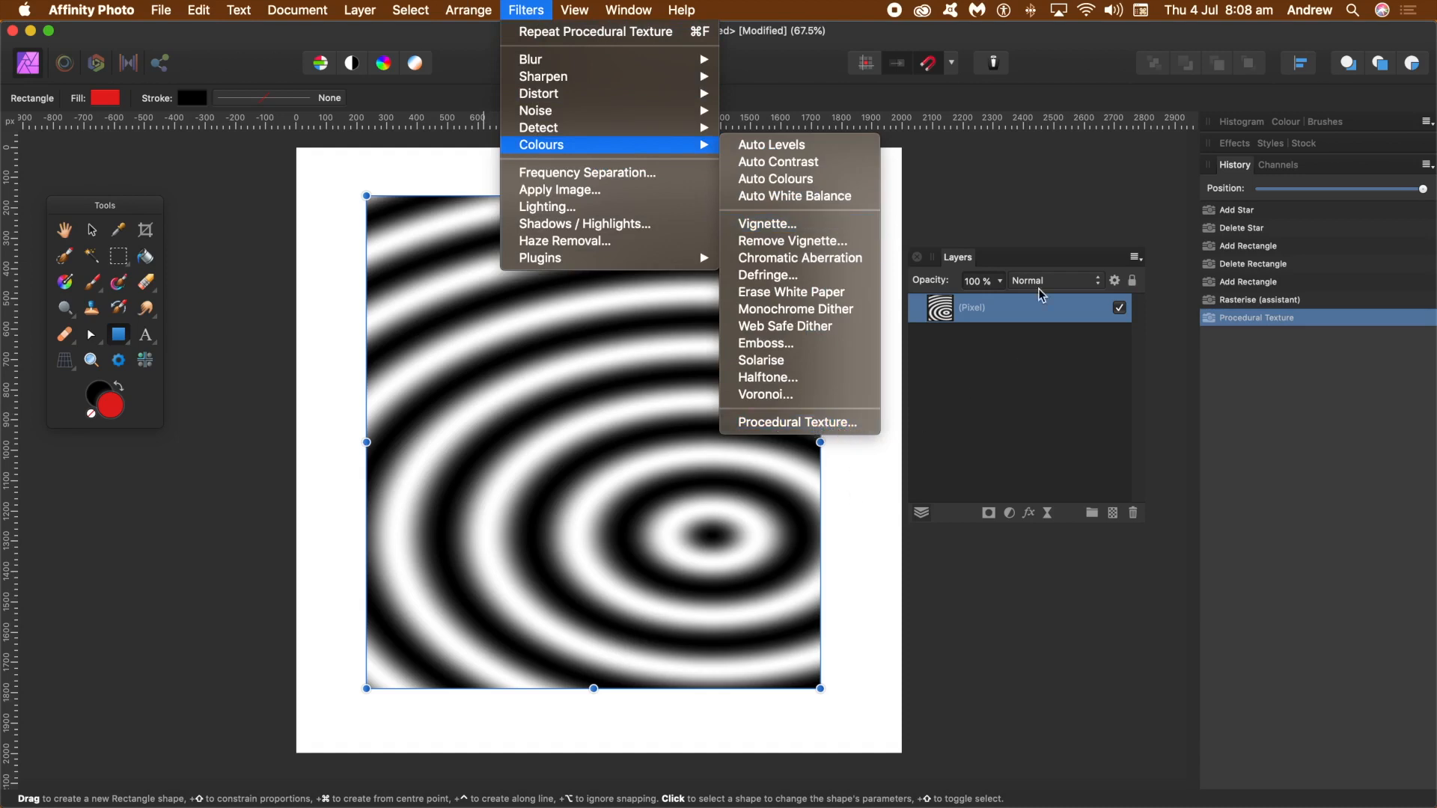
Step: Delete the existing ring texture layer and draw a red rectangle about 1490 px wide on the blank page
left_click(890, 95)
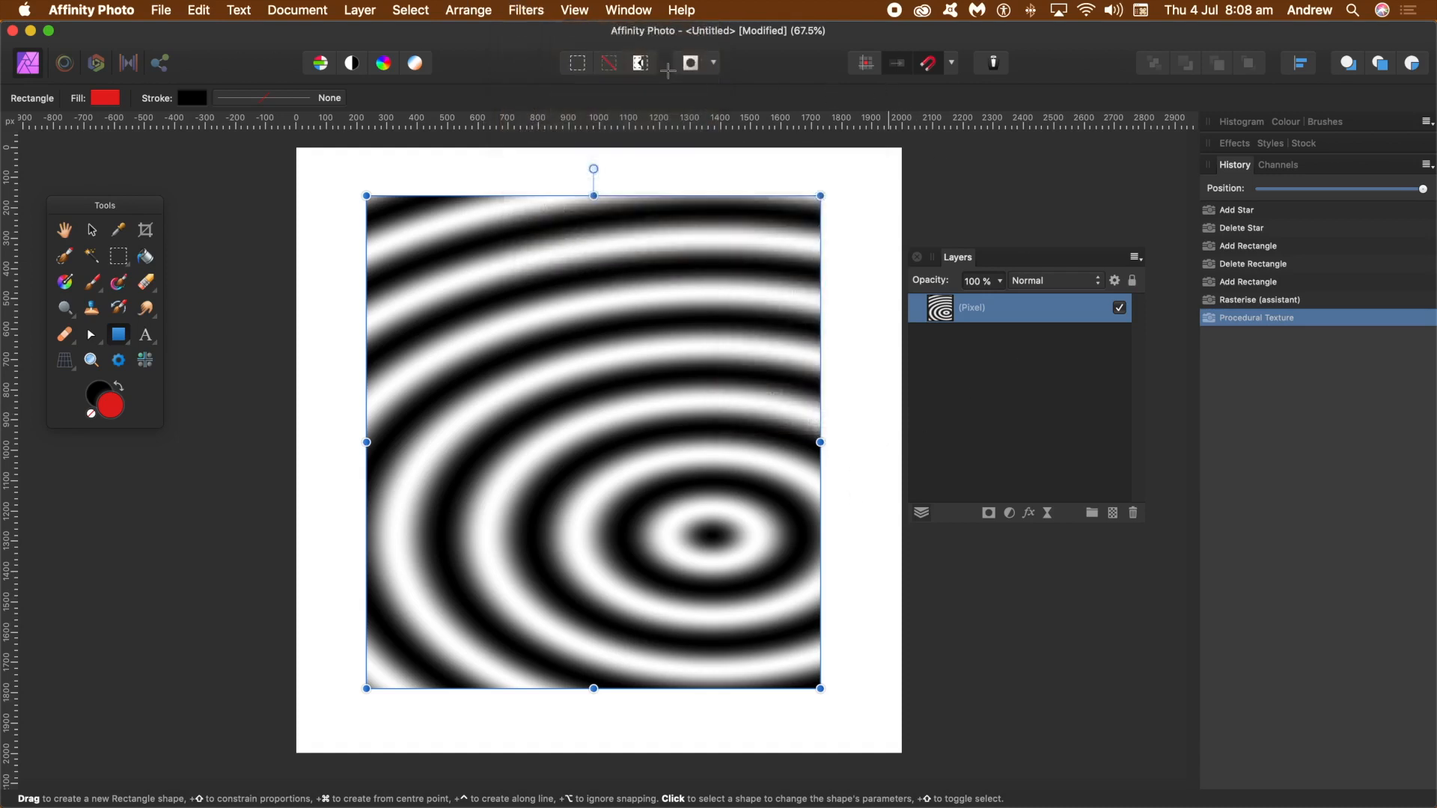
key("Delete")
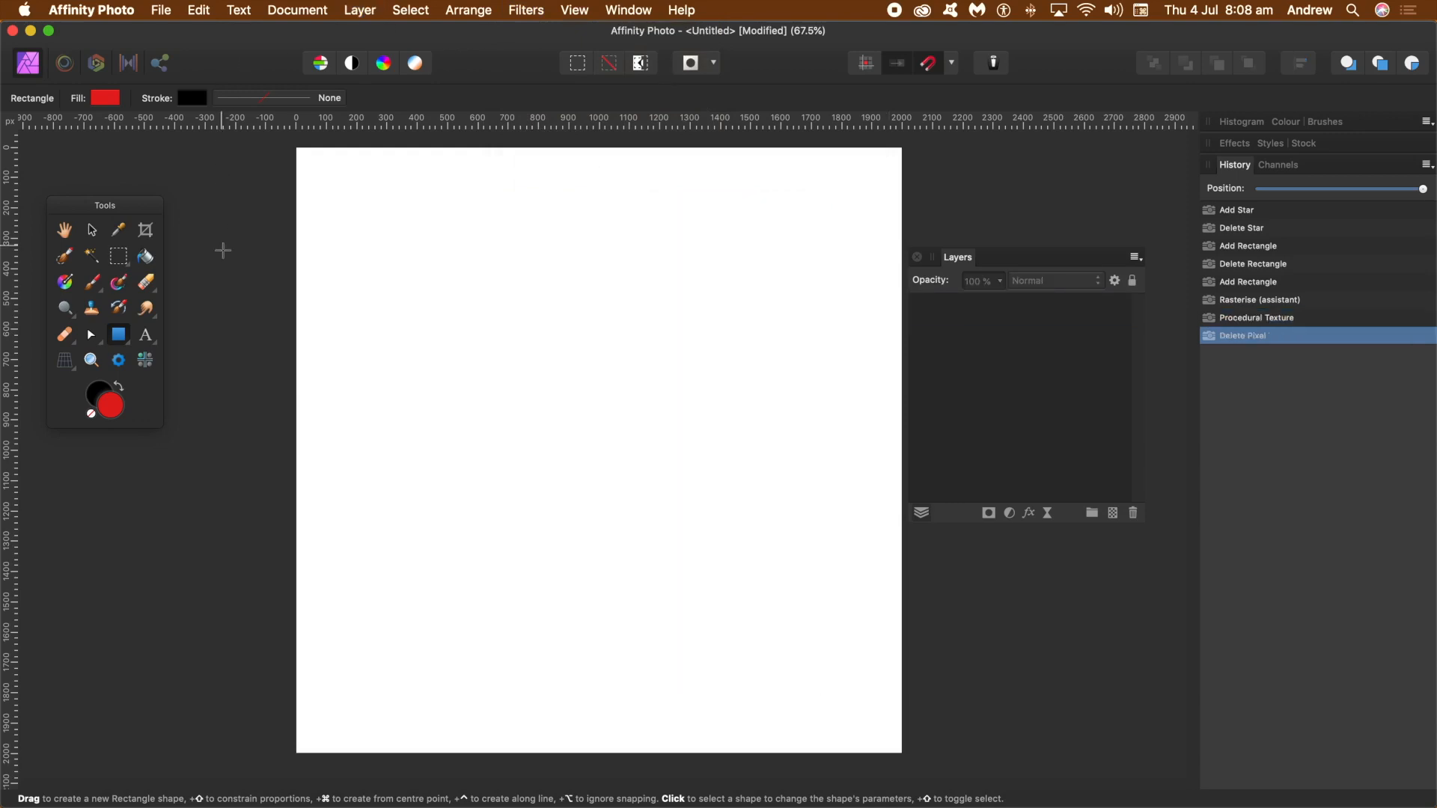
left_click_drag(336, 203, 787, 645)
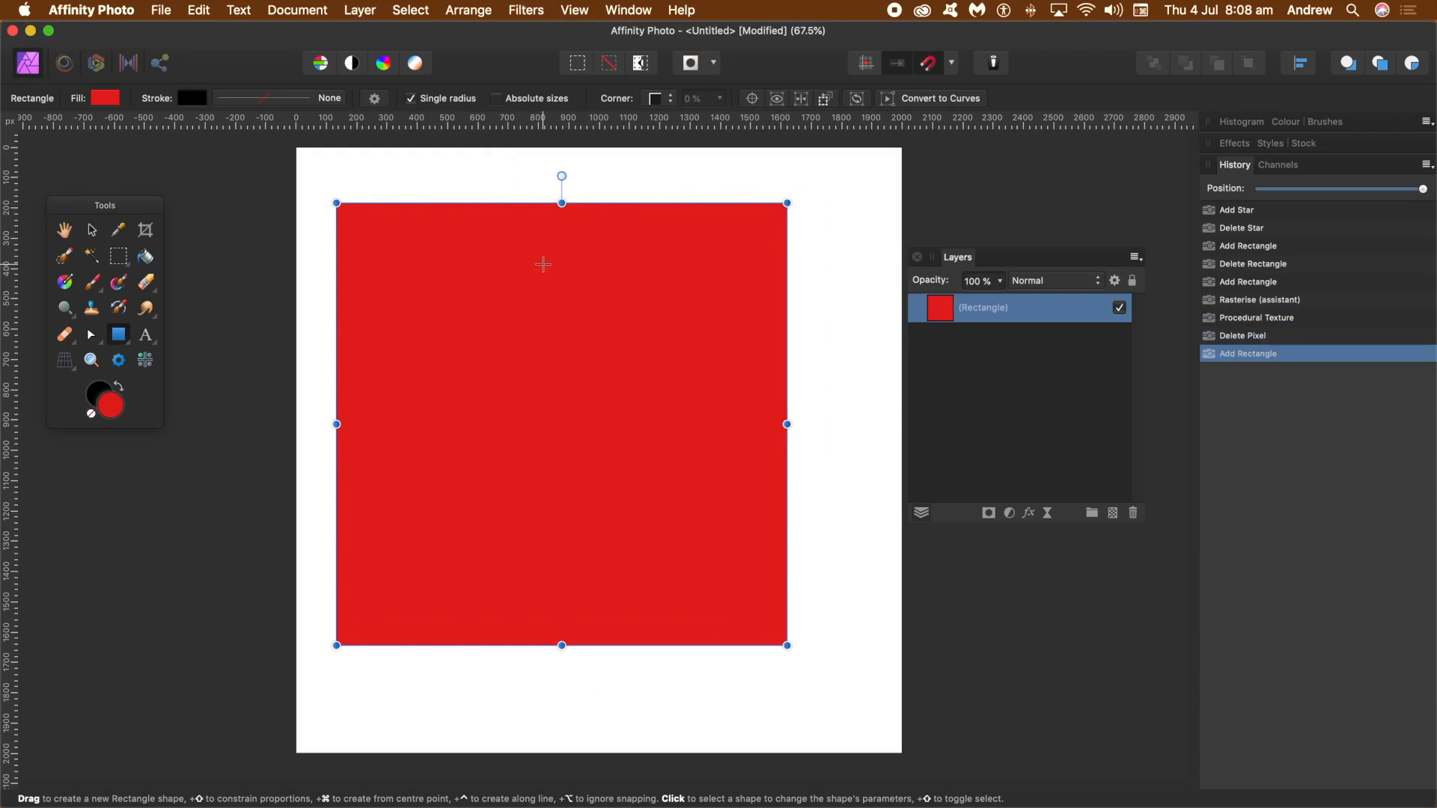
Step: Enlarge and reposition the red rectangle so it fills the page except for a narrow white border
left_click(91, 230)
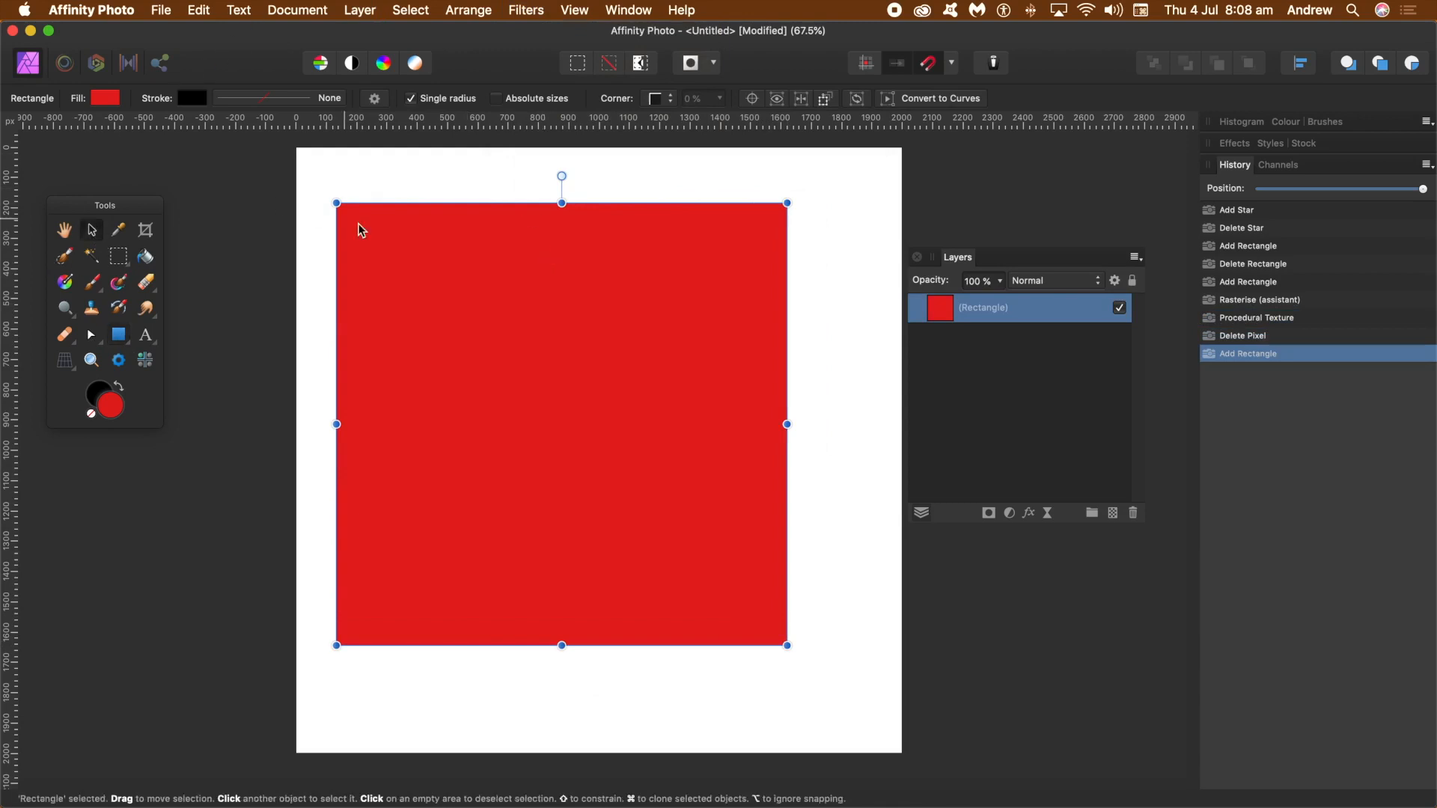
left_click_drag(336, 202, 234, 162)
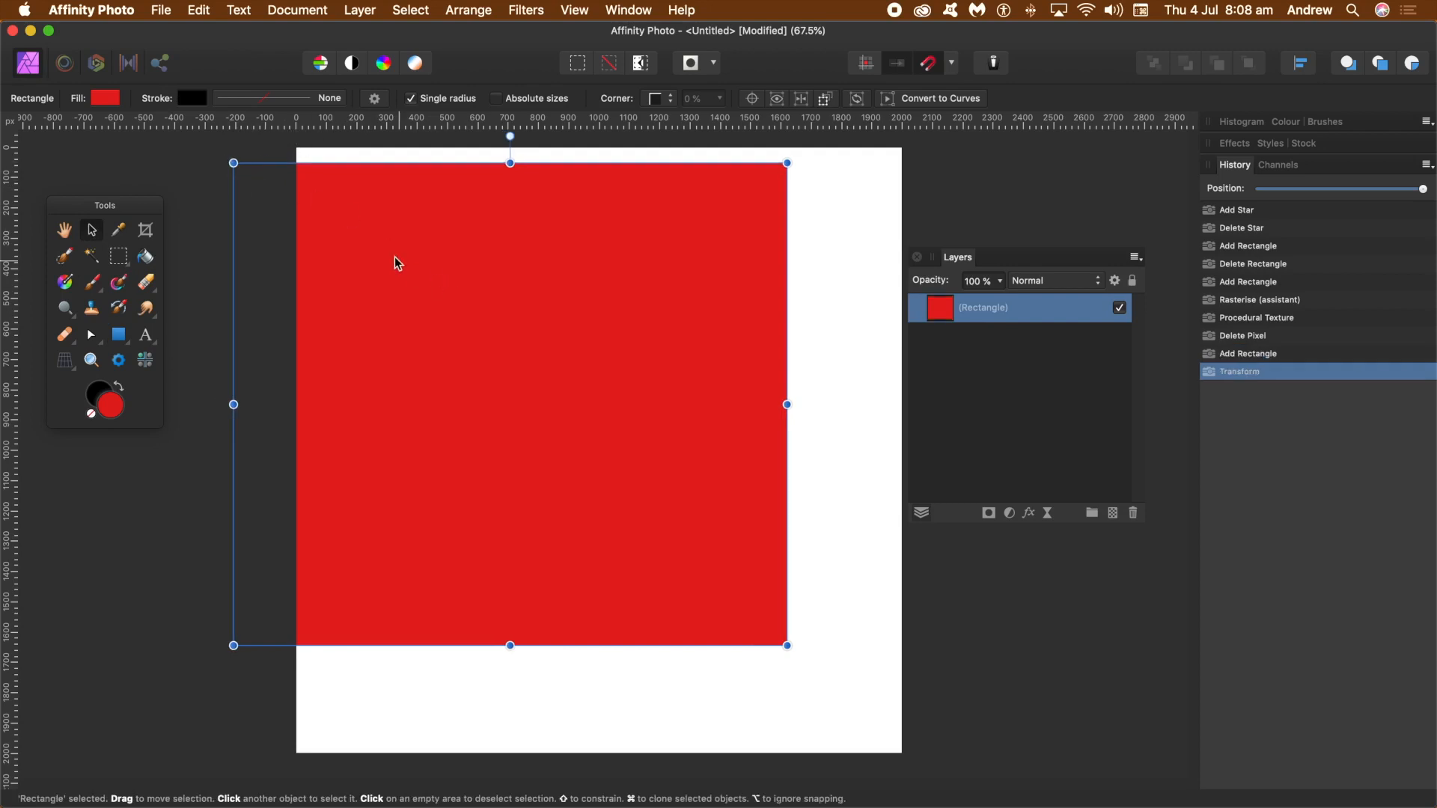
left_click_drag(393, 255, 458, 259)
left_click_drag(859, 654, 883, 729)
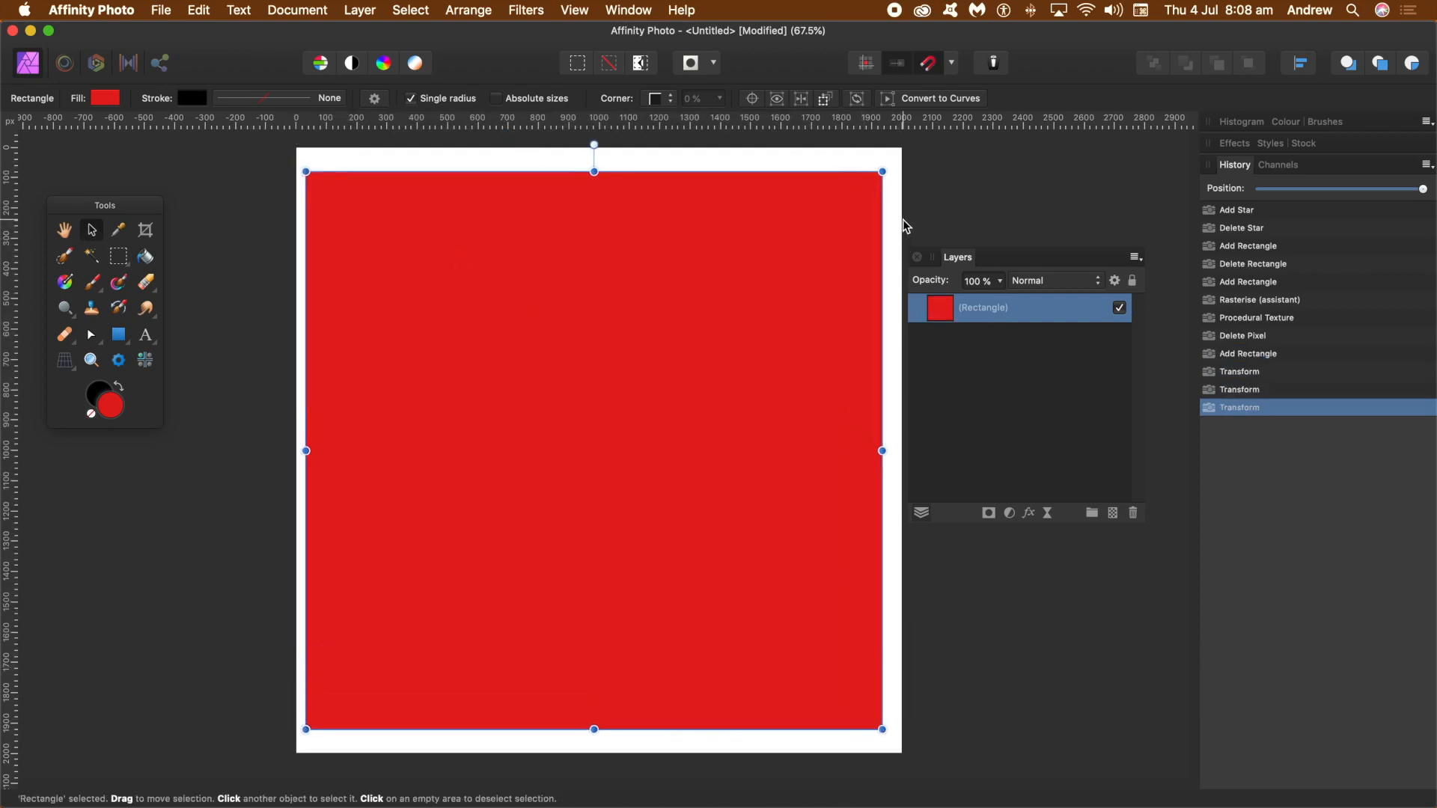
Step: Open the Procedural Texture filter for the red rectangle
left_click(527, 10)
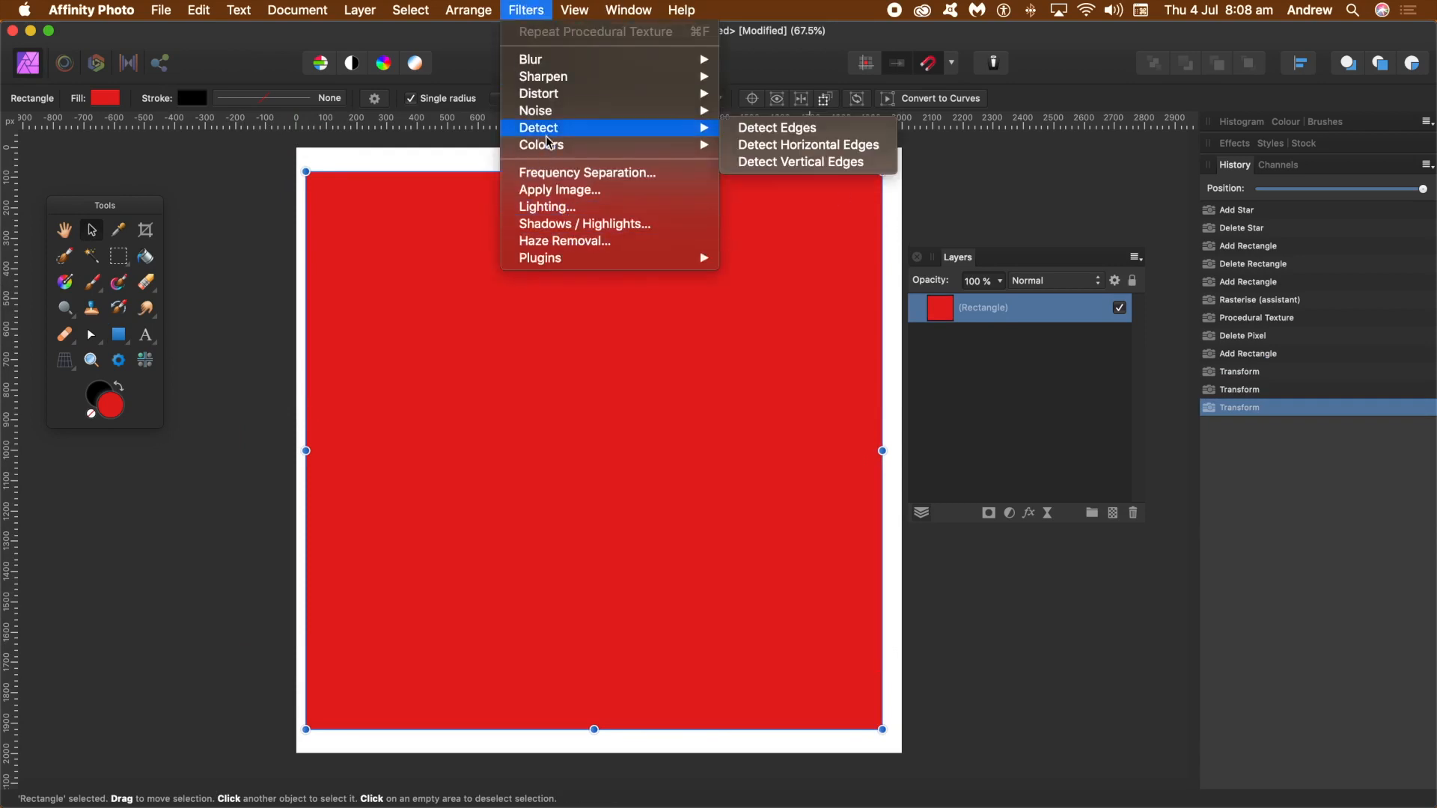
mouse_move(554, 146)
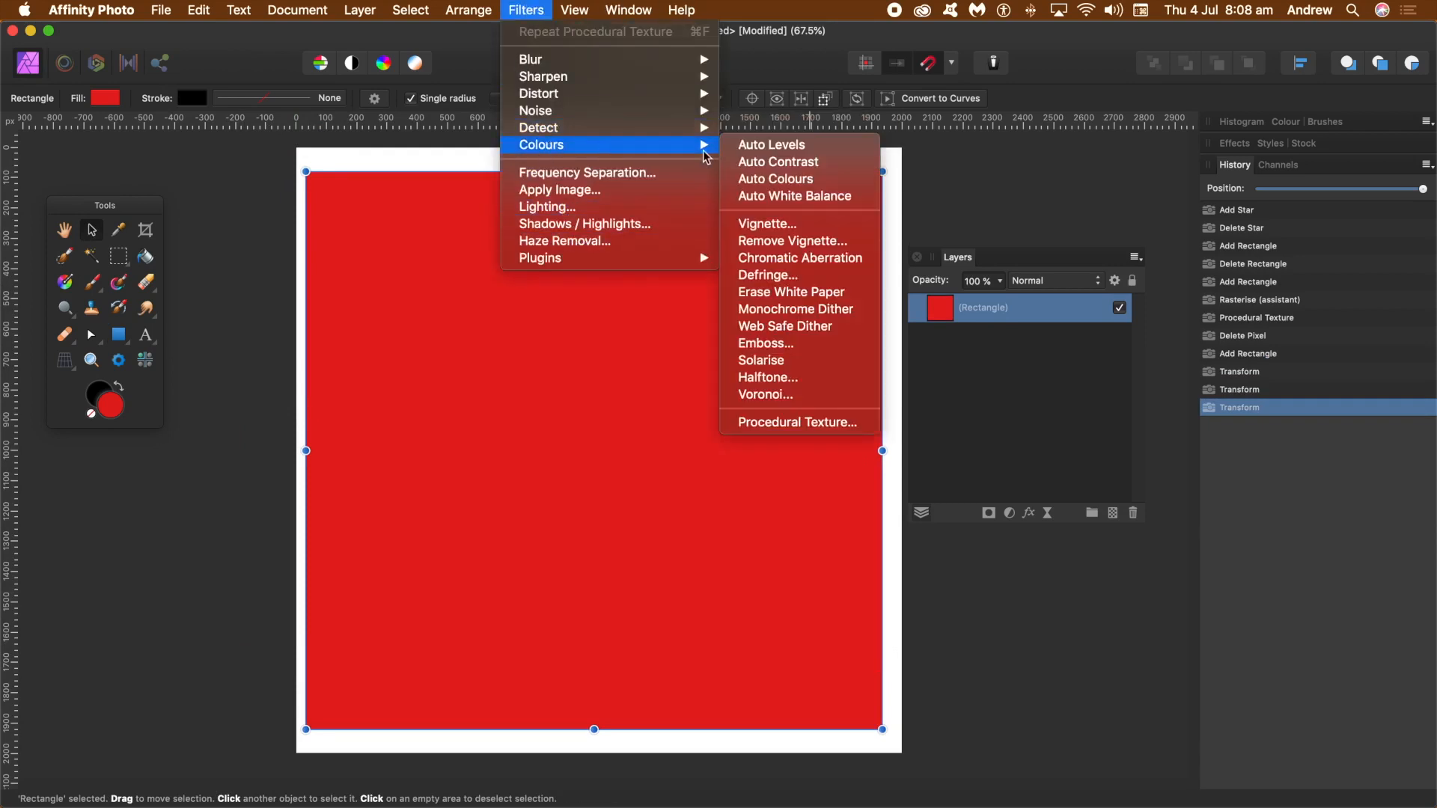
left_click(855, 424)
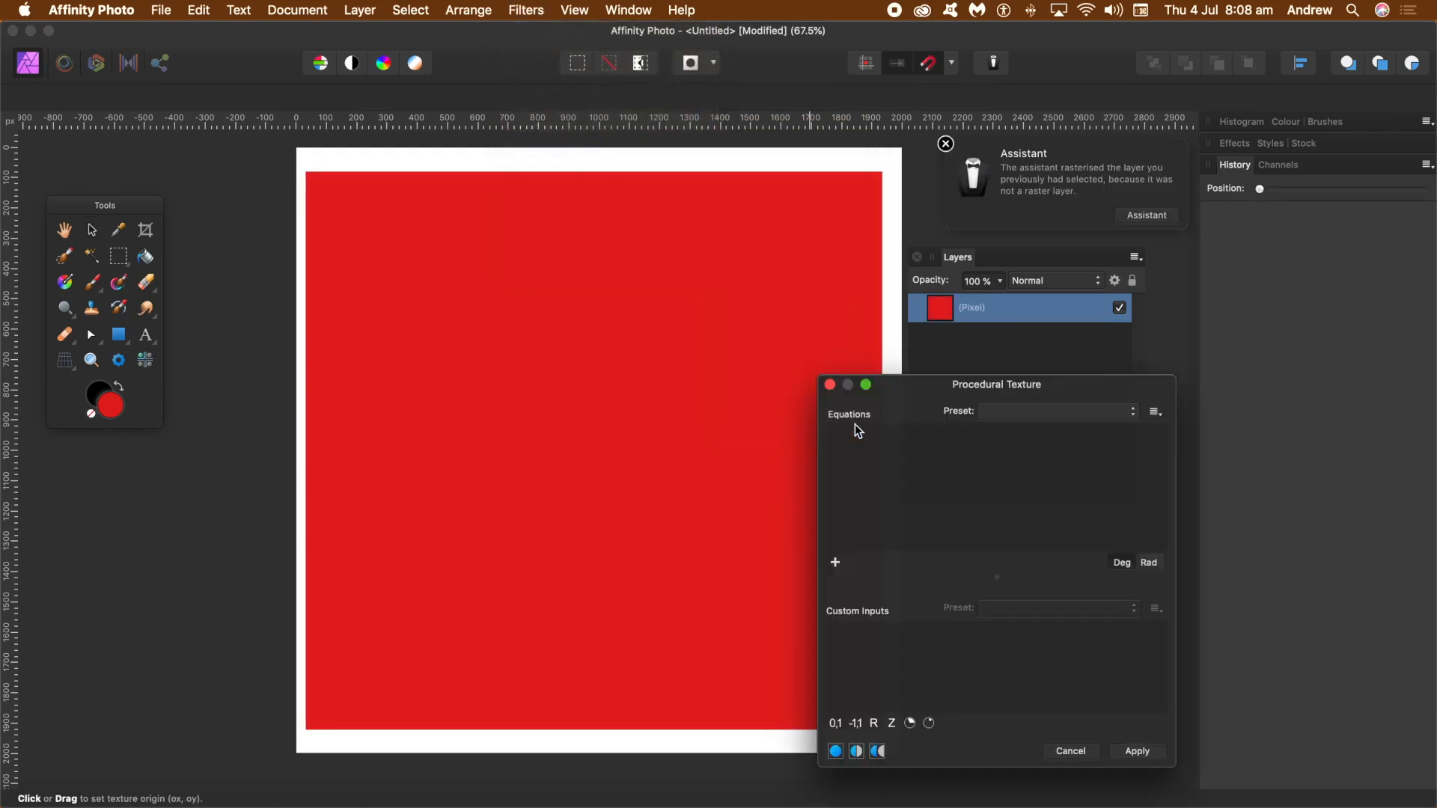
left_click_drag(949, 389, 892, 238)
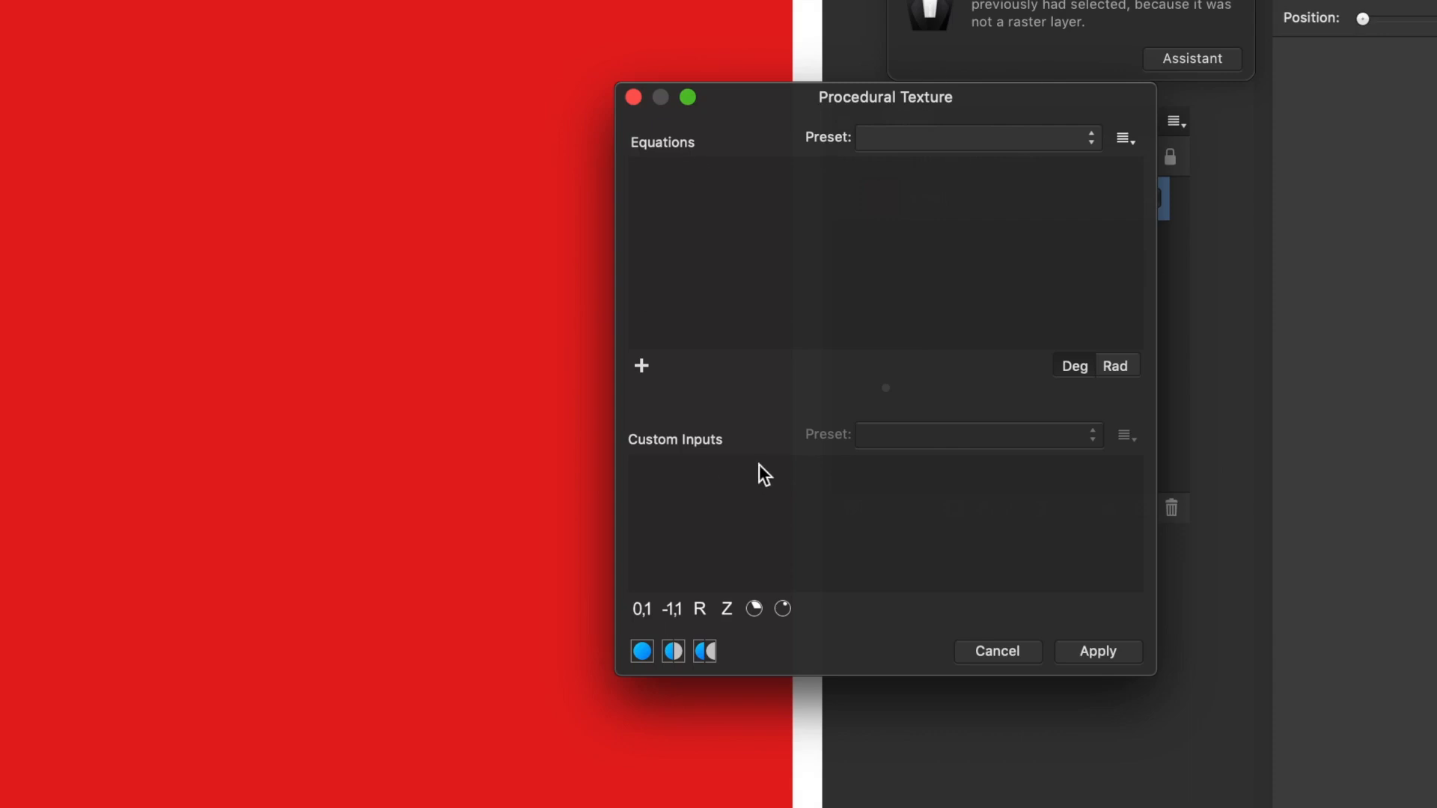
Step: Add a procedural texture equation and set it to rx/w
left_click(642, 367)
left_click(688, 183)
left_click_drag(688, 185, 616, 177)
type("rx/w")
key("Return")
Step: Extend the rx/w equation to the green and blue channels and move the texture origin toward the rectangle's left edge
left_click_drag(533, 258, 167, 271)
left_click_drag(344, 288, 189, 290)
left_click_drag(389, 304, 387, 305)
left_click(1004, 181)
left_click(1032, 183)
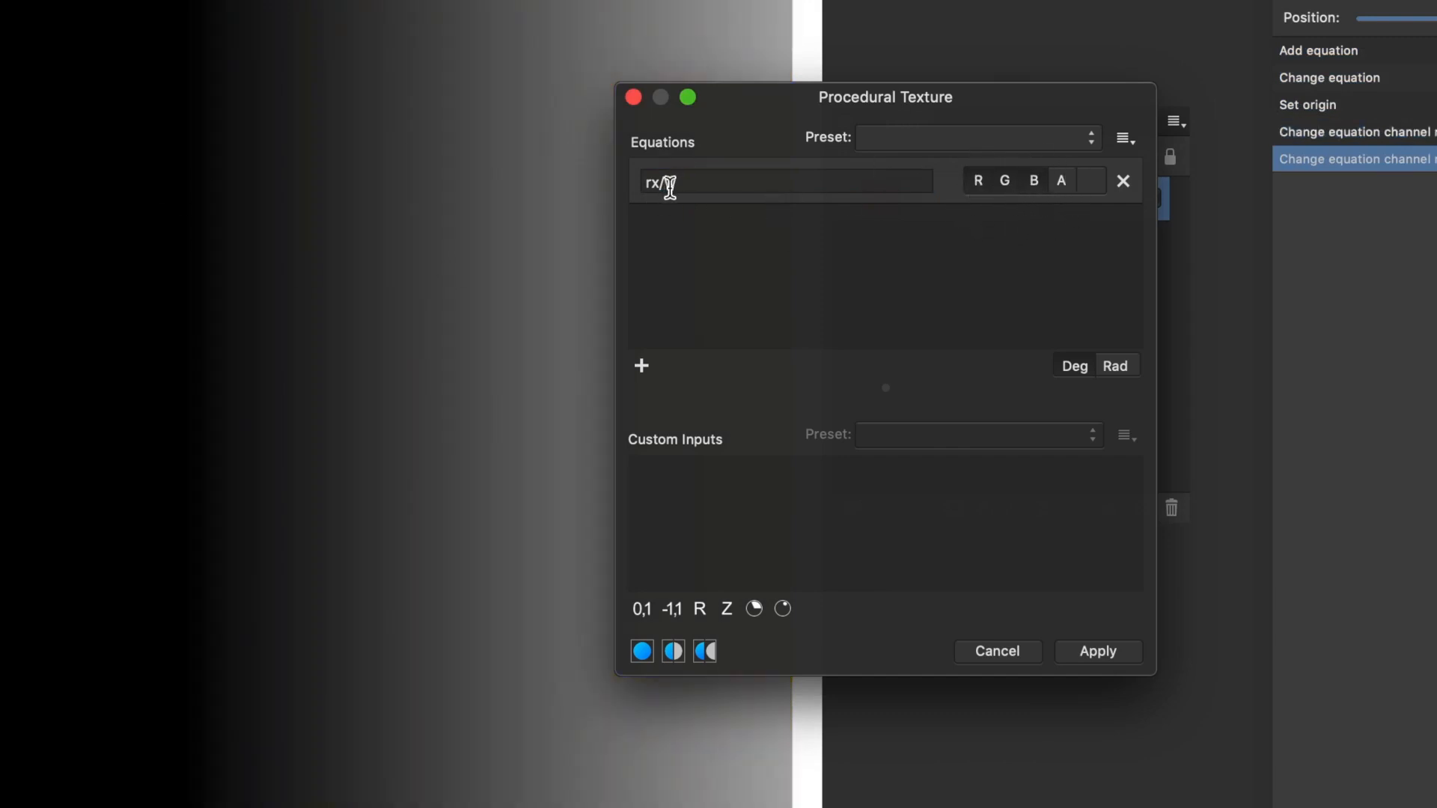
left_click_drag(764, 105, 1047, 127)
left_click_drag(382, 433, 295, 400)
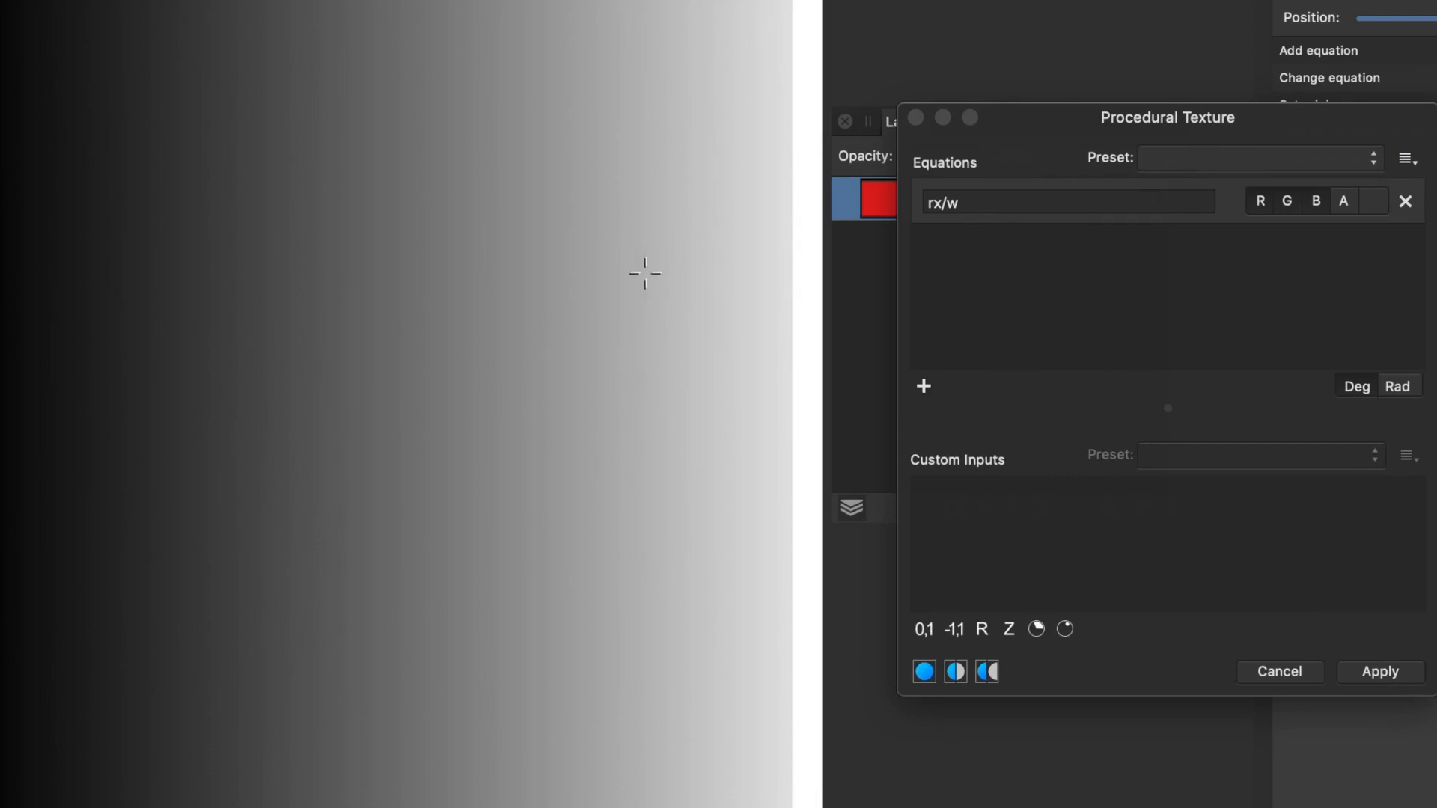
Step: Highlight the w divisor in the equation and shift the horizontal gradient's origin to the right
left_click(932, 206)
left_click(944, 201)
left_click_drag(959, 202, 945, 202)
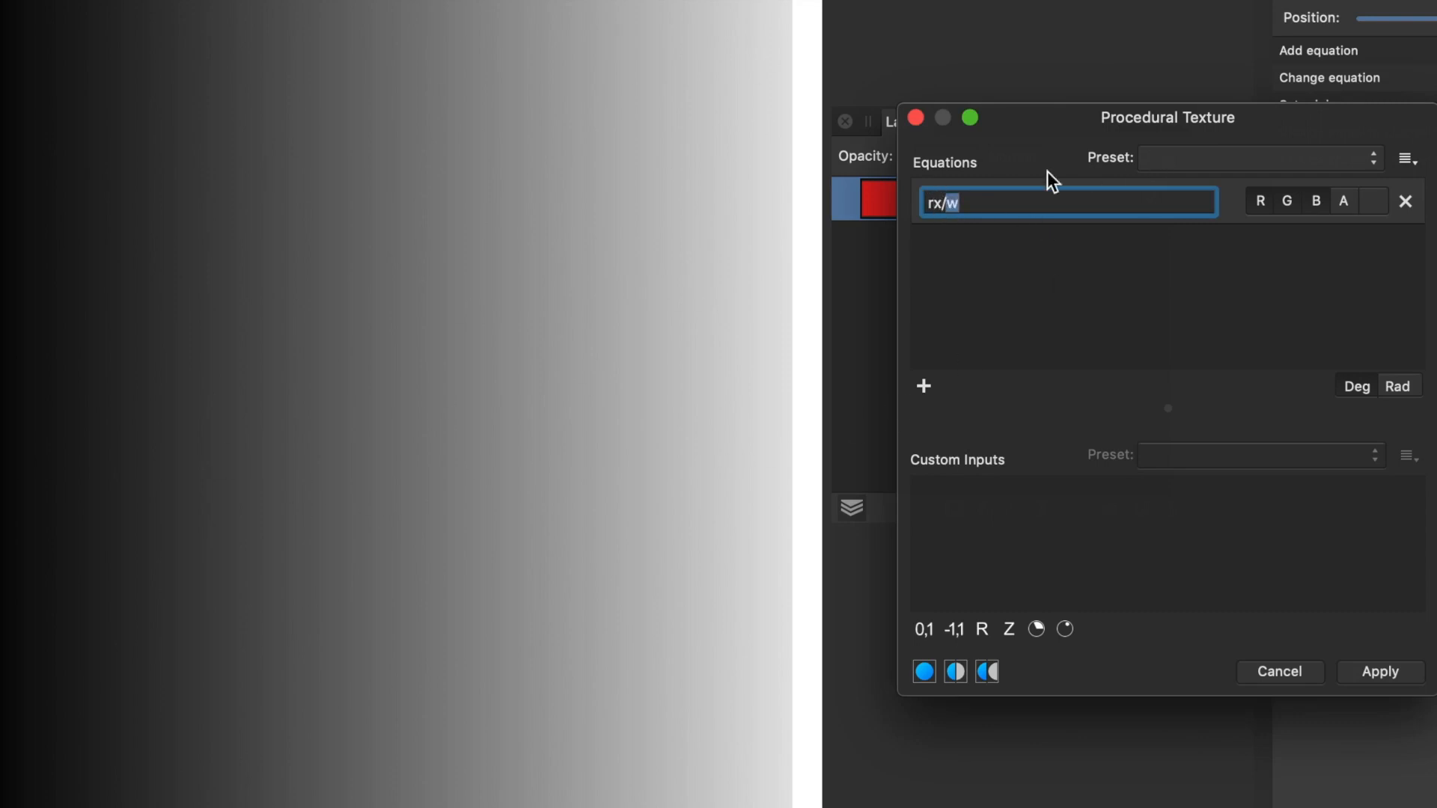
left_click_drag(257, 370, 382, 407)
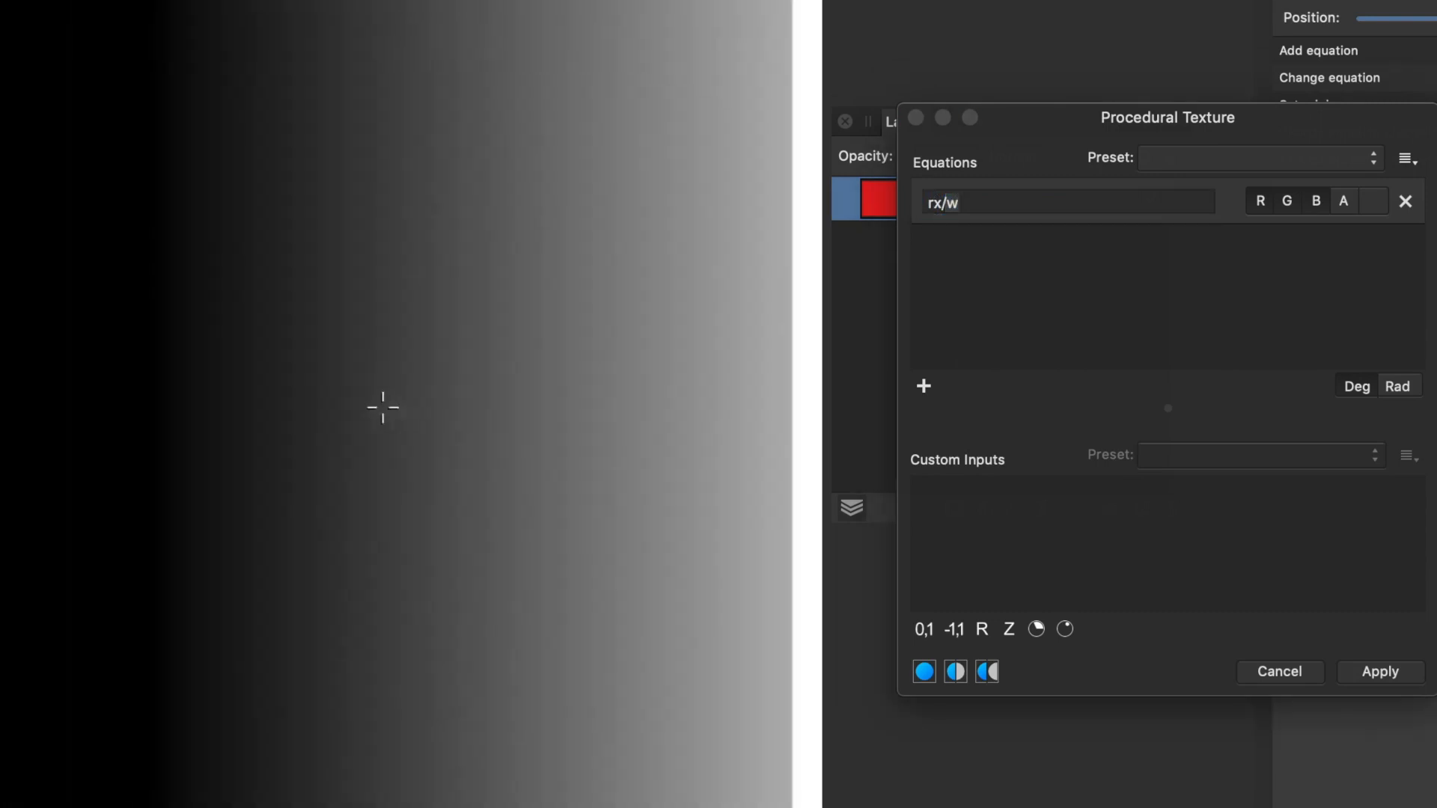
Step: Change the equation to ry/h and shift the vertical gradient's origin slightly upward
left_click(928, 207)
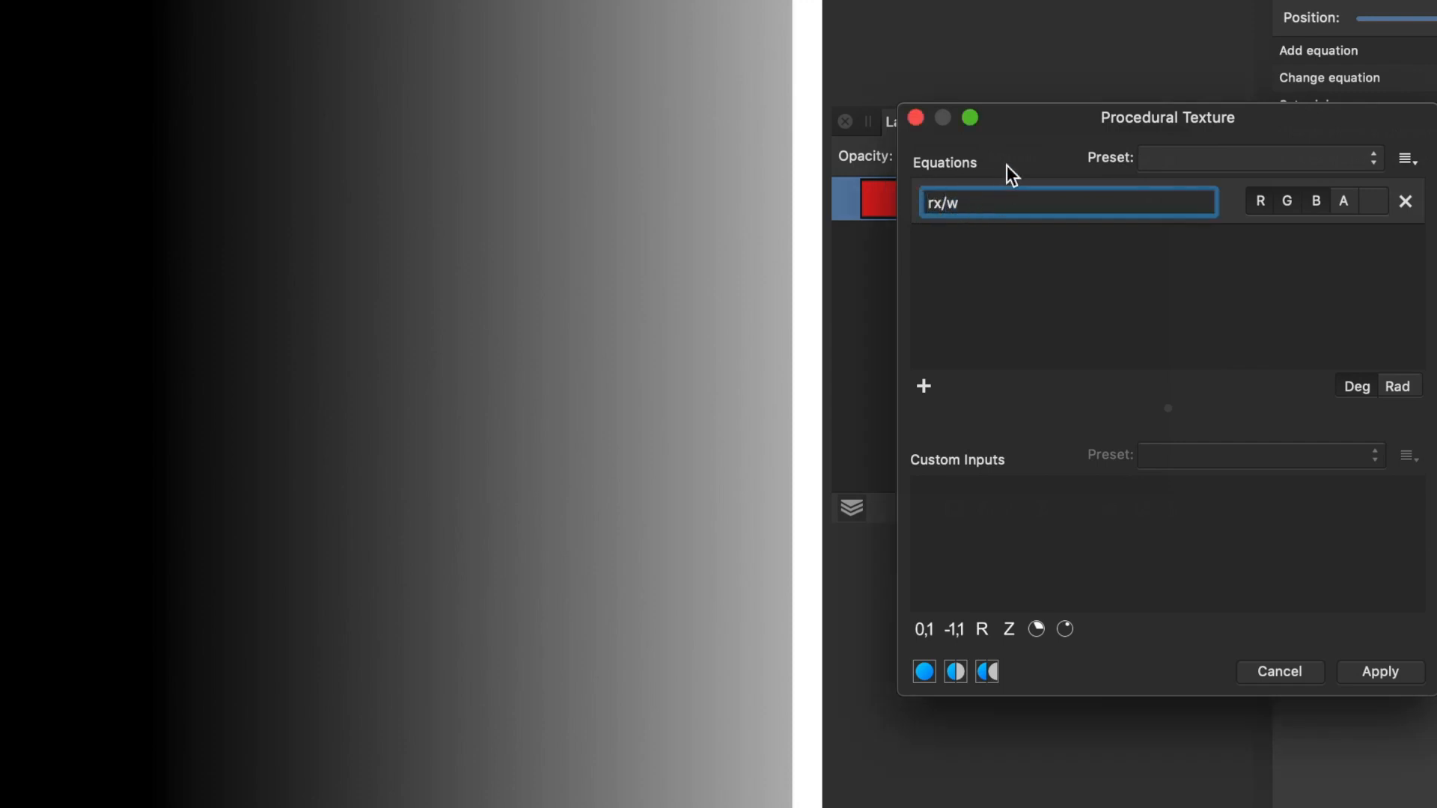
key("Right")
key("Right")
key("BackSpace")
type("y")
key("BackSpace")
type("h")
key("Return")
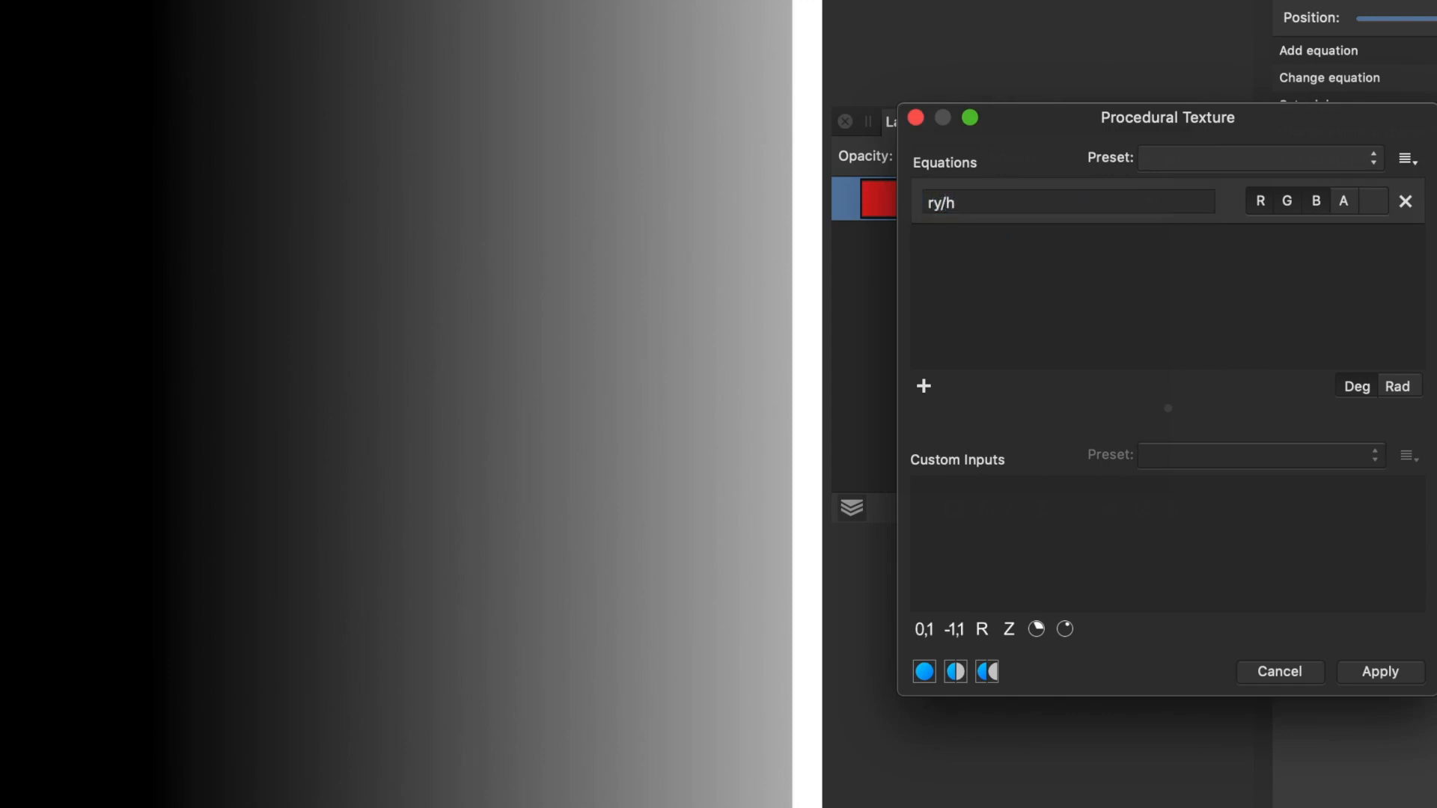
left_click_drag(442, 513, 440, 460)
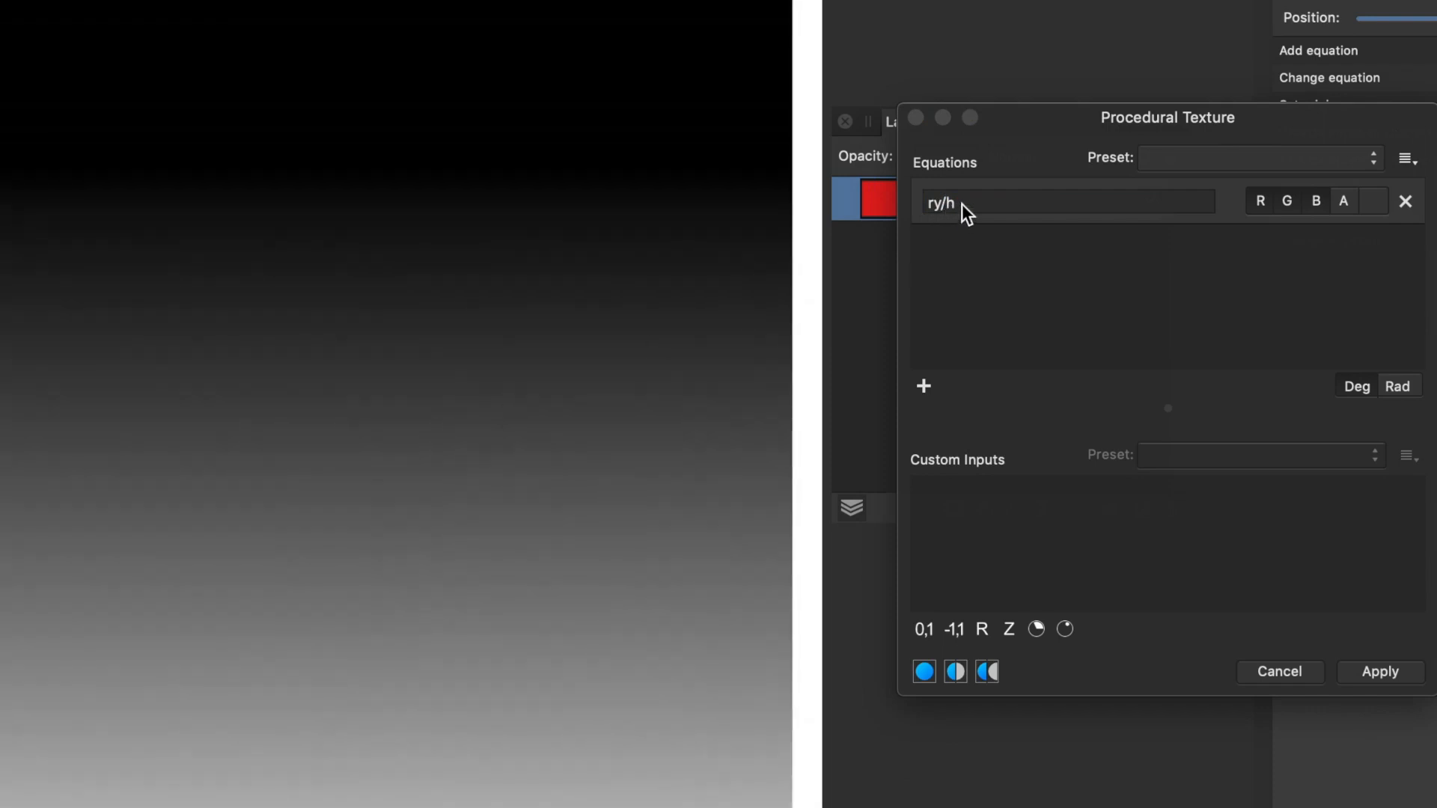
Step: Change the equation to (rx+ry)/w and move the diagonal gradient's origin down and to the right
left_click(931, 206)
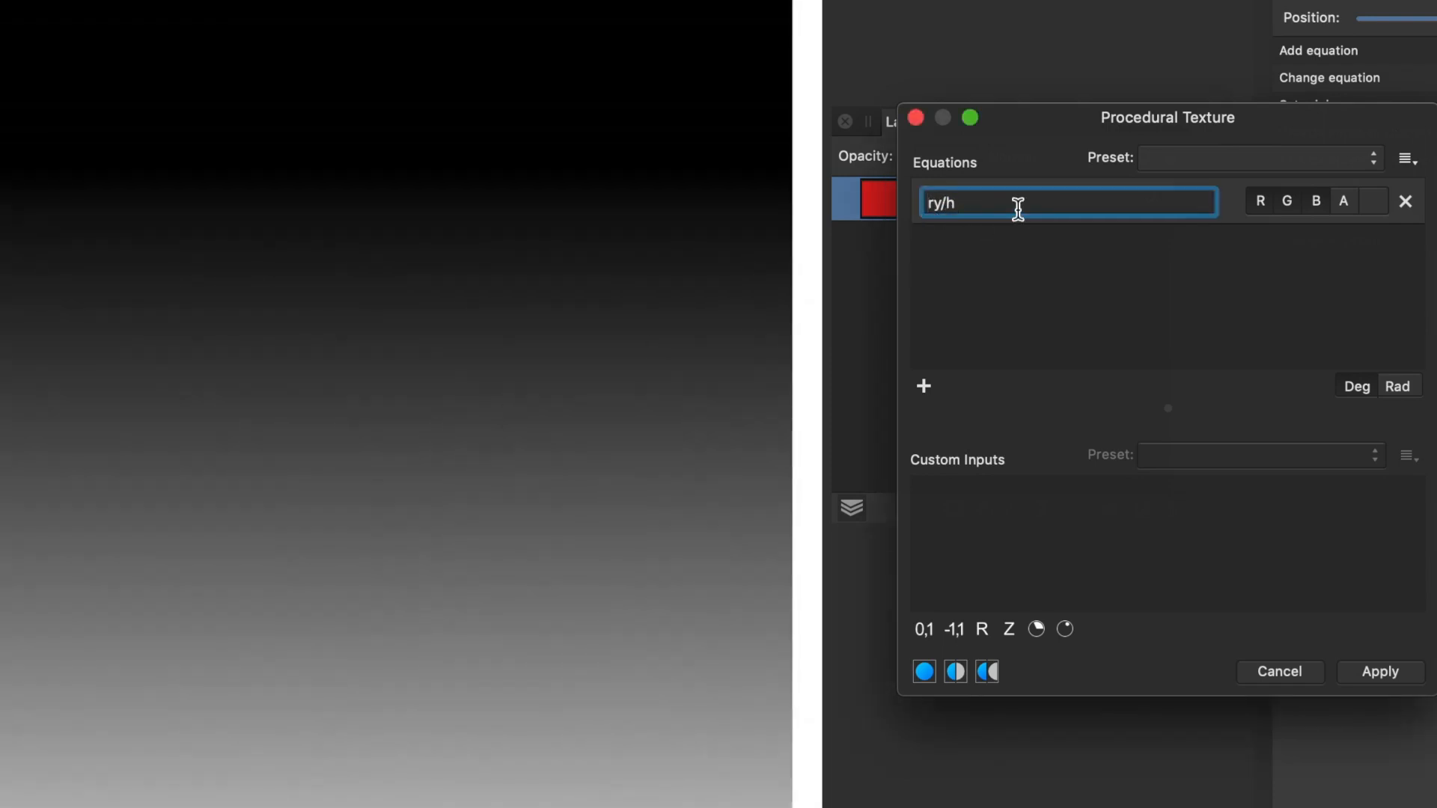
type("rx+")
left_click_drag(988, 200, 967, 202)
type("w")
left_click(929, 203)
type("(")
key("Right")
key("Right")
key("Right")
key("Right")
key("Right")
type(")")
key("Return")
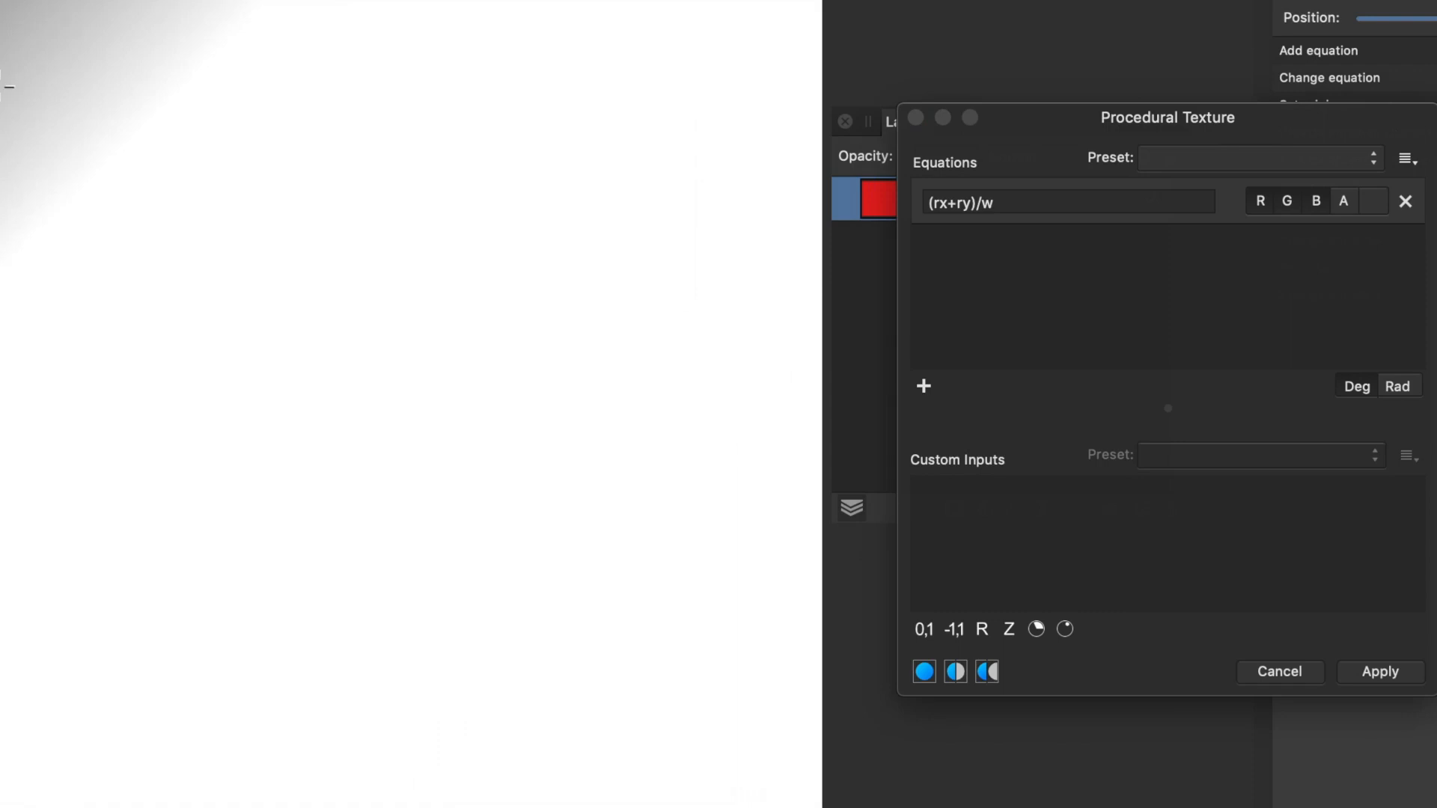
left_click_drag(0, 86, 379, 311)
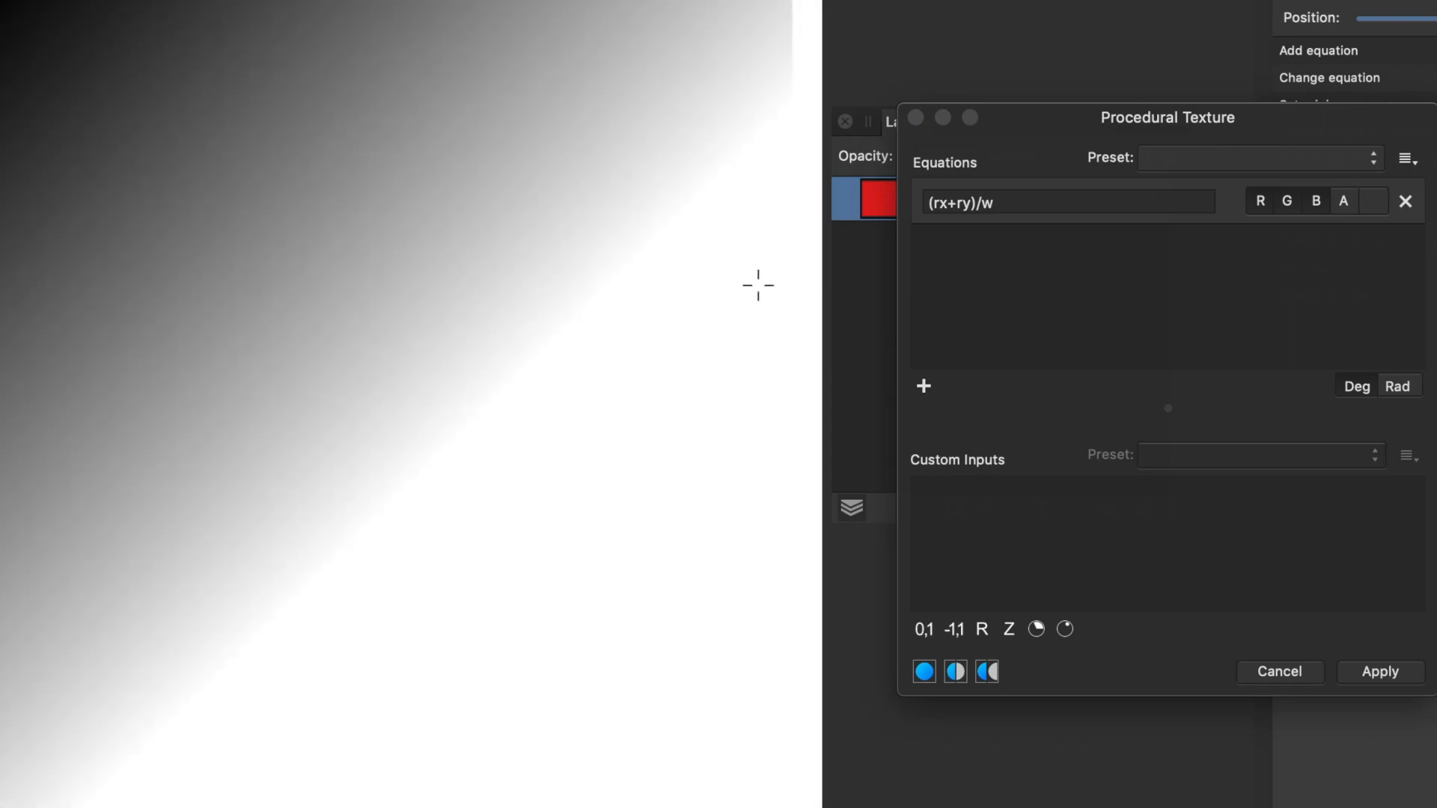
Step: Change the equation to (rx*rx+ry*ry)/w and reposition the texture origin on the rectangle
left_click(949, 209)
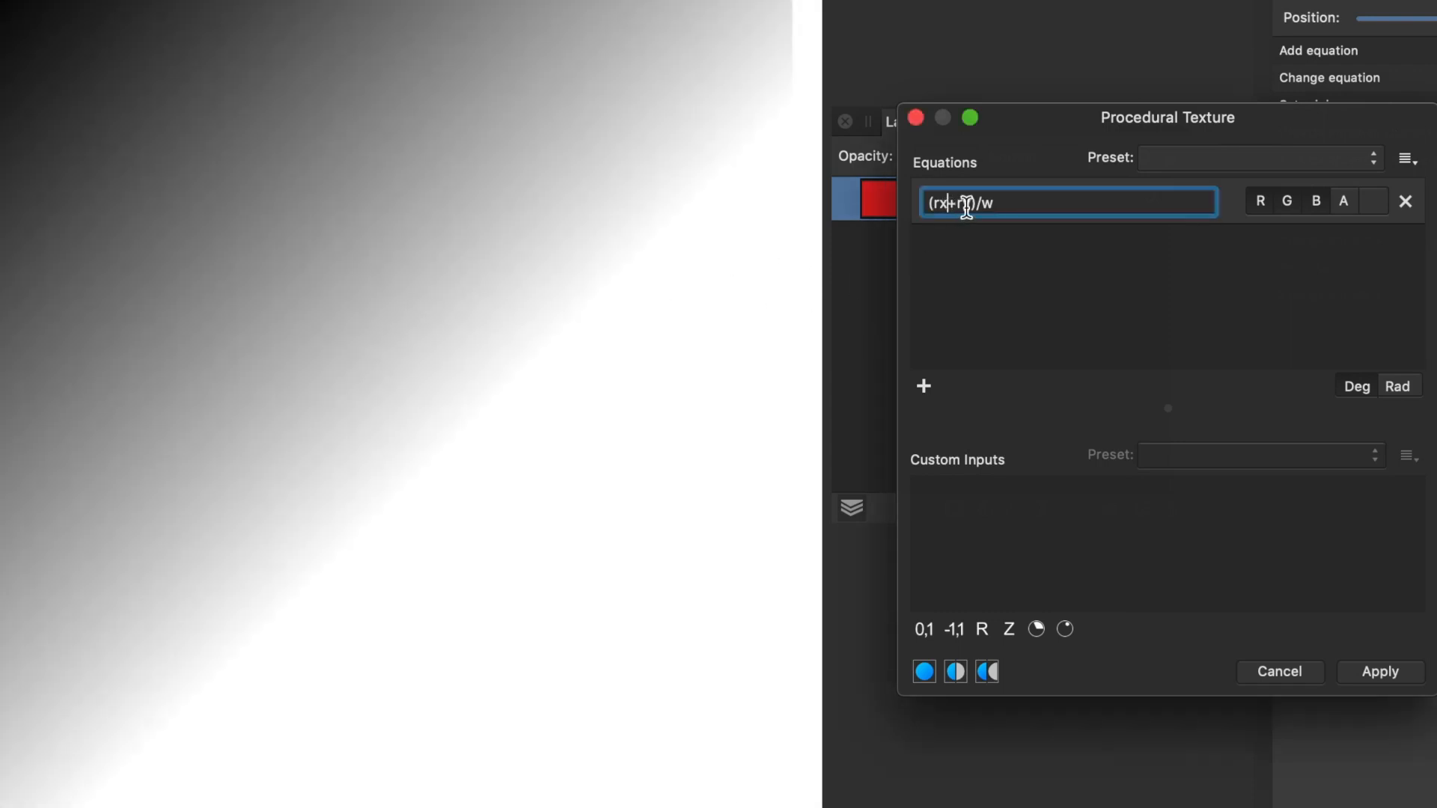
type("*rx")
key("Right")
key("Right")
key("Right")
type("*ry")
key("Return")
left_click_drag(215, 167, 420, 381)
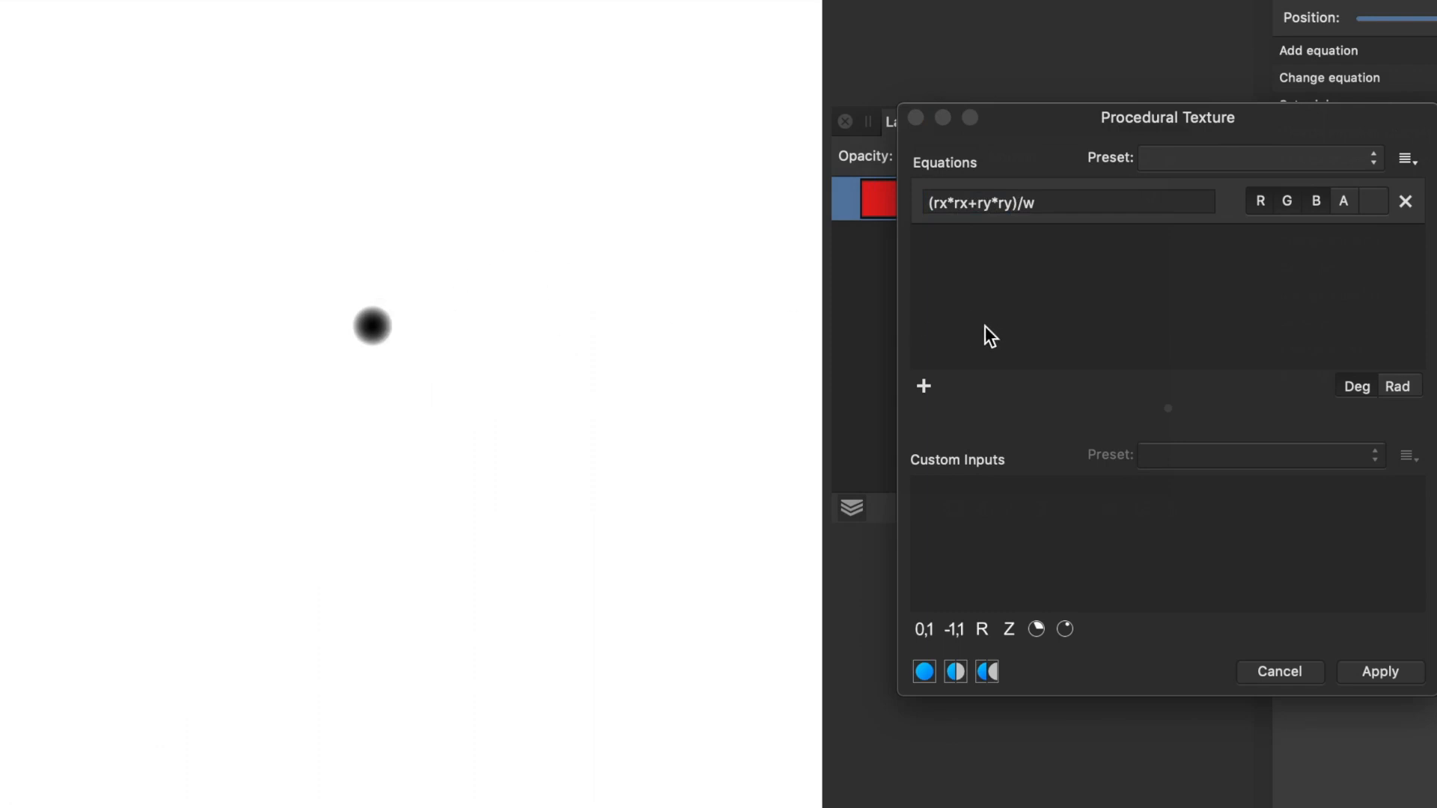
Step: Wrap the squared terms in a square root, sqrt(rx*rx+ry*ry)/w, and move the radial gradient's origin near the rectangle's centre
left_click(931, 208)
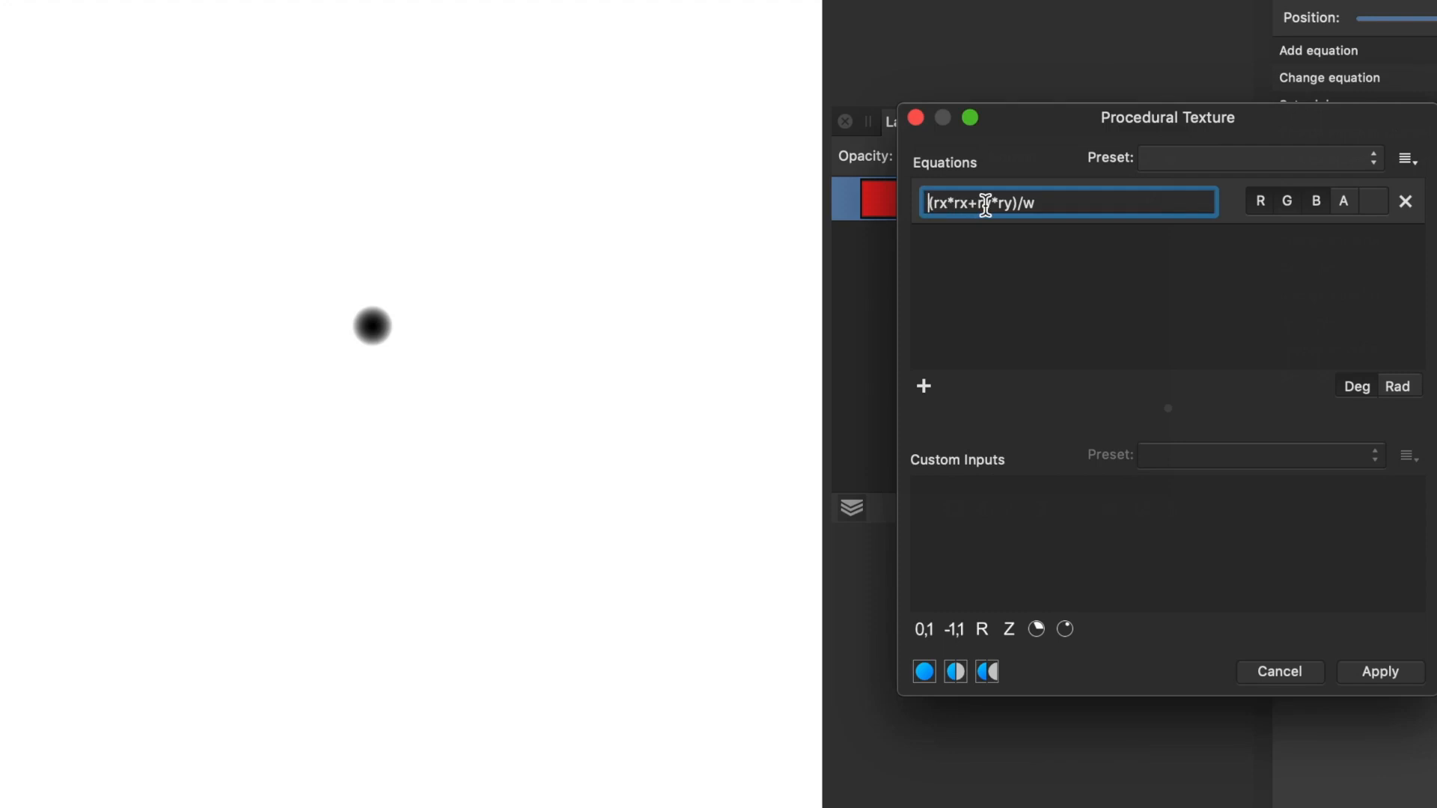
type("s")
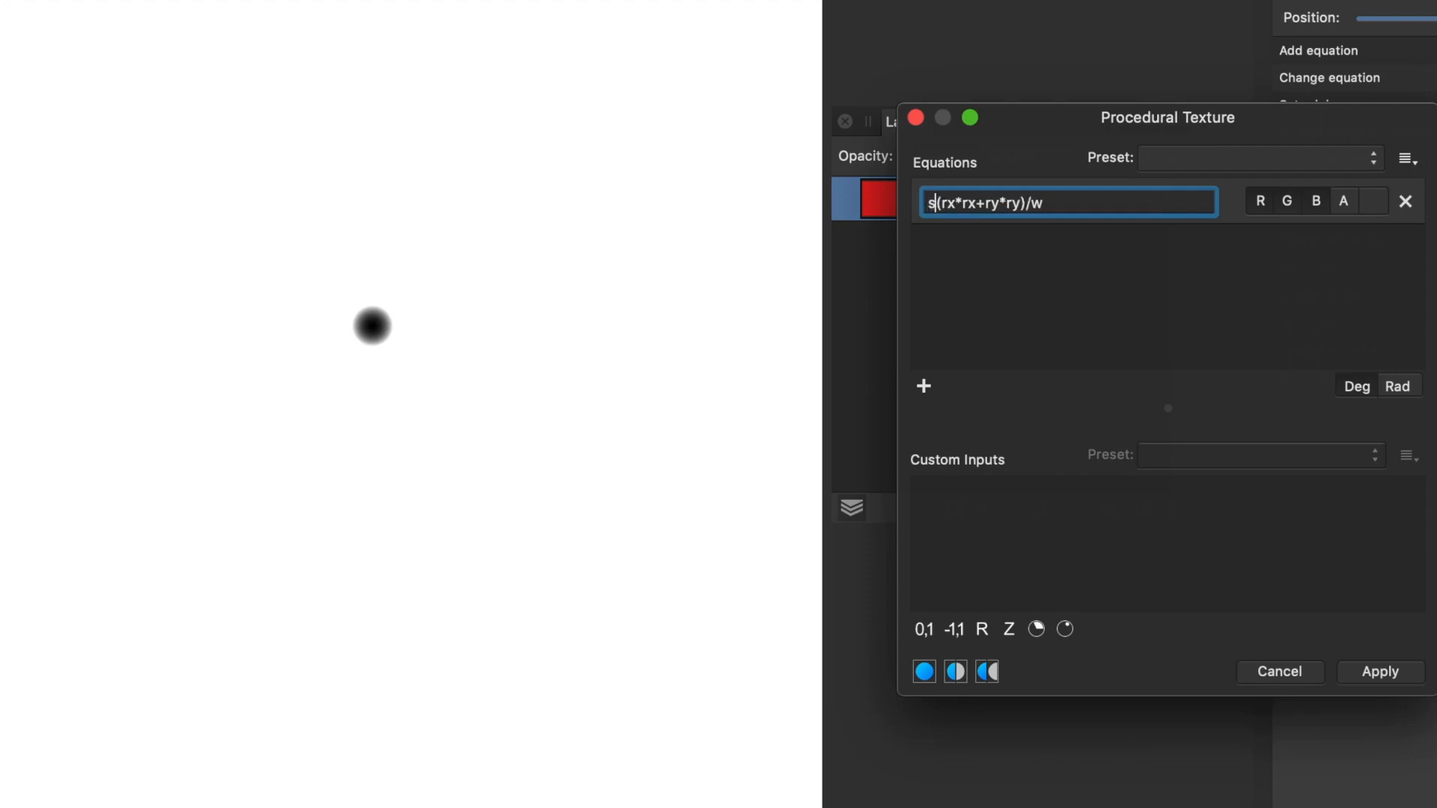
type("qrt")
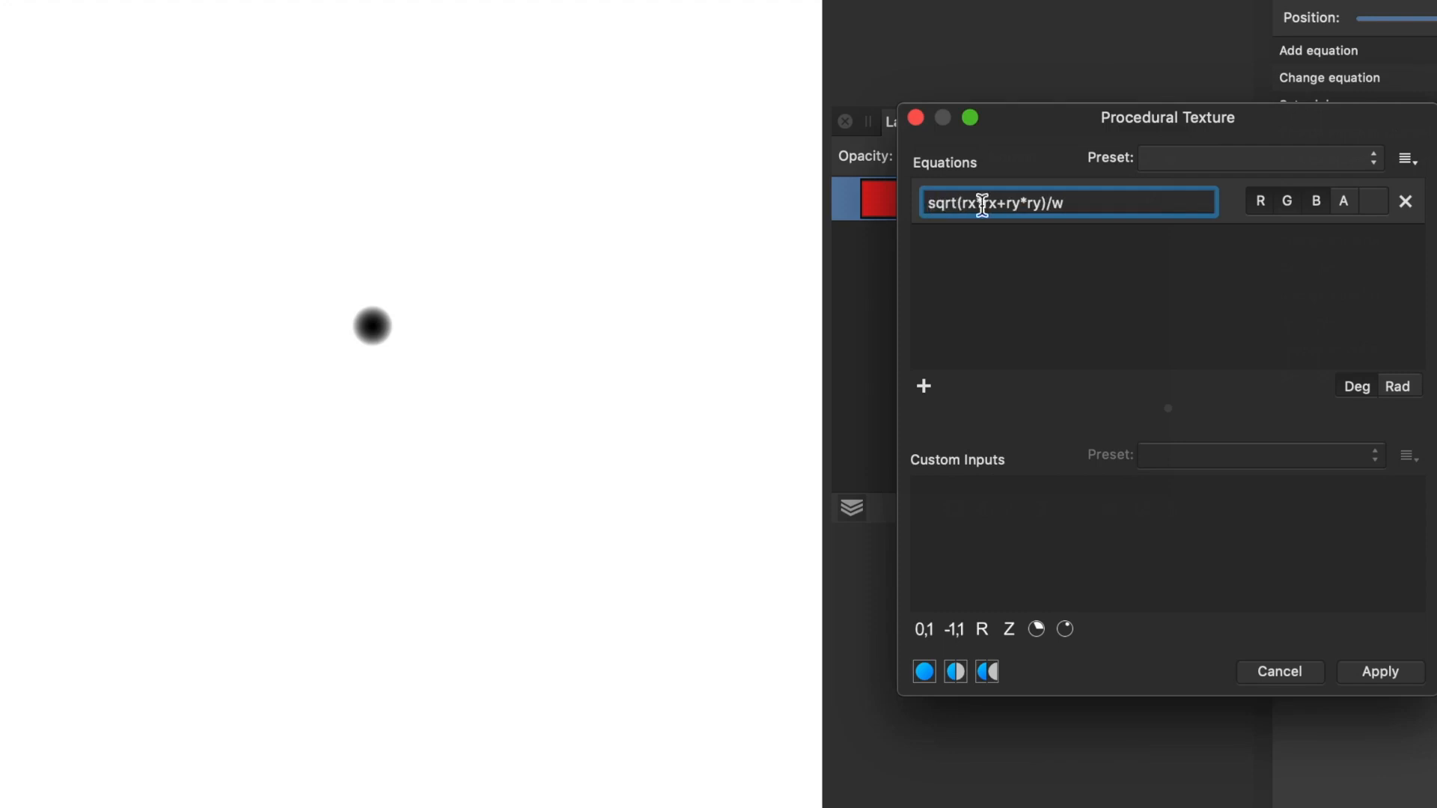
key("Return")
left_click_drag(308, 260, 352, 306)
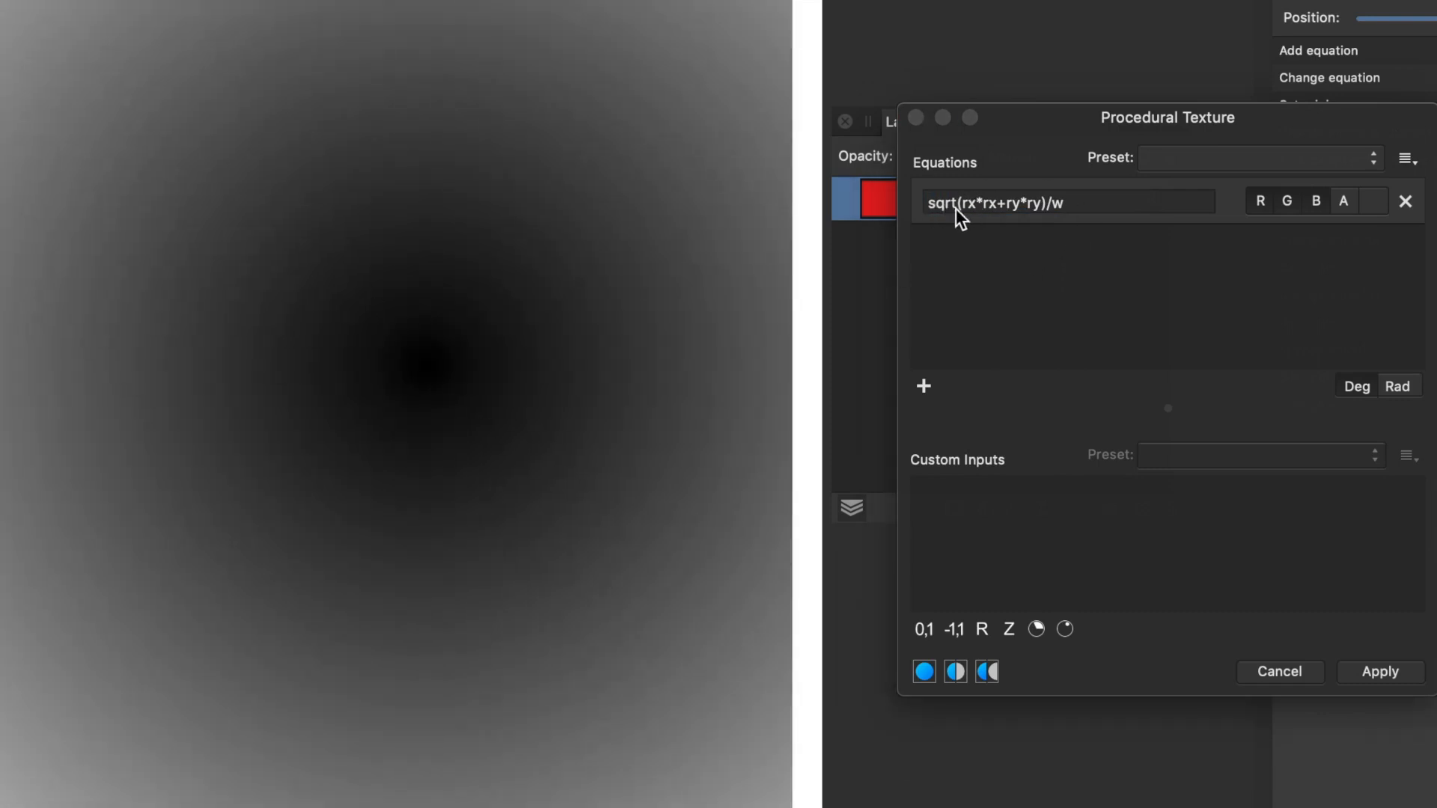
left_click_drag(449, 228, 345, 330)
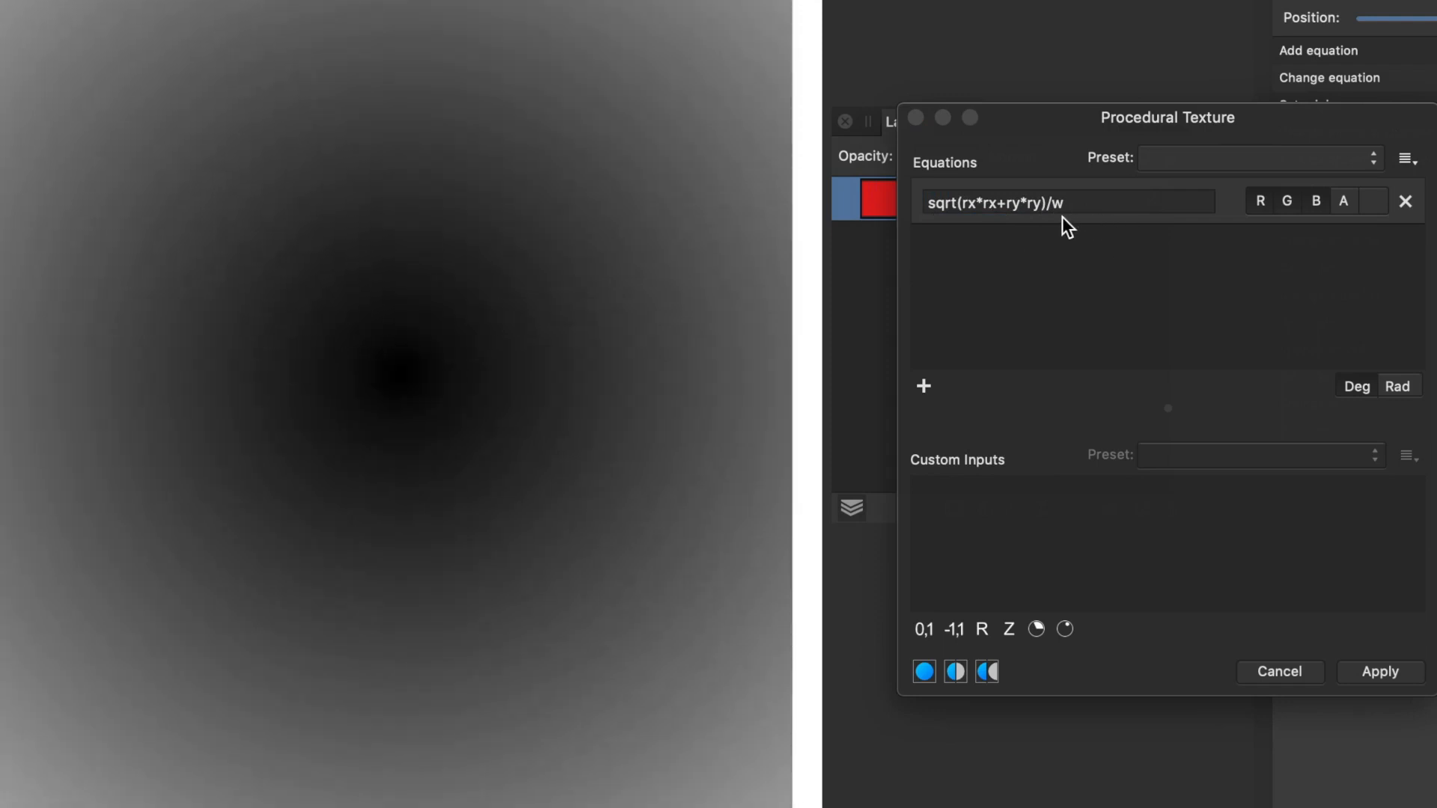
Step: Invert the radial gradient with 1-sqrt(rx*rx+ry*ry)/w and move its origin below the rectangle's centre
left_click(930, 206)
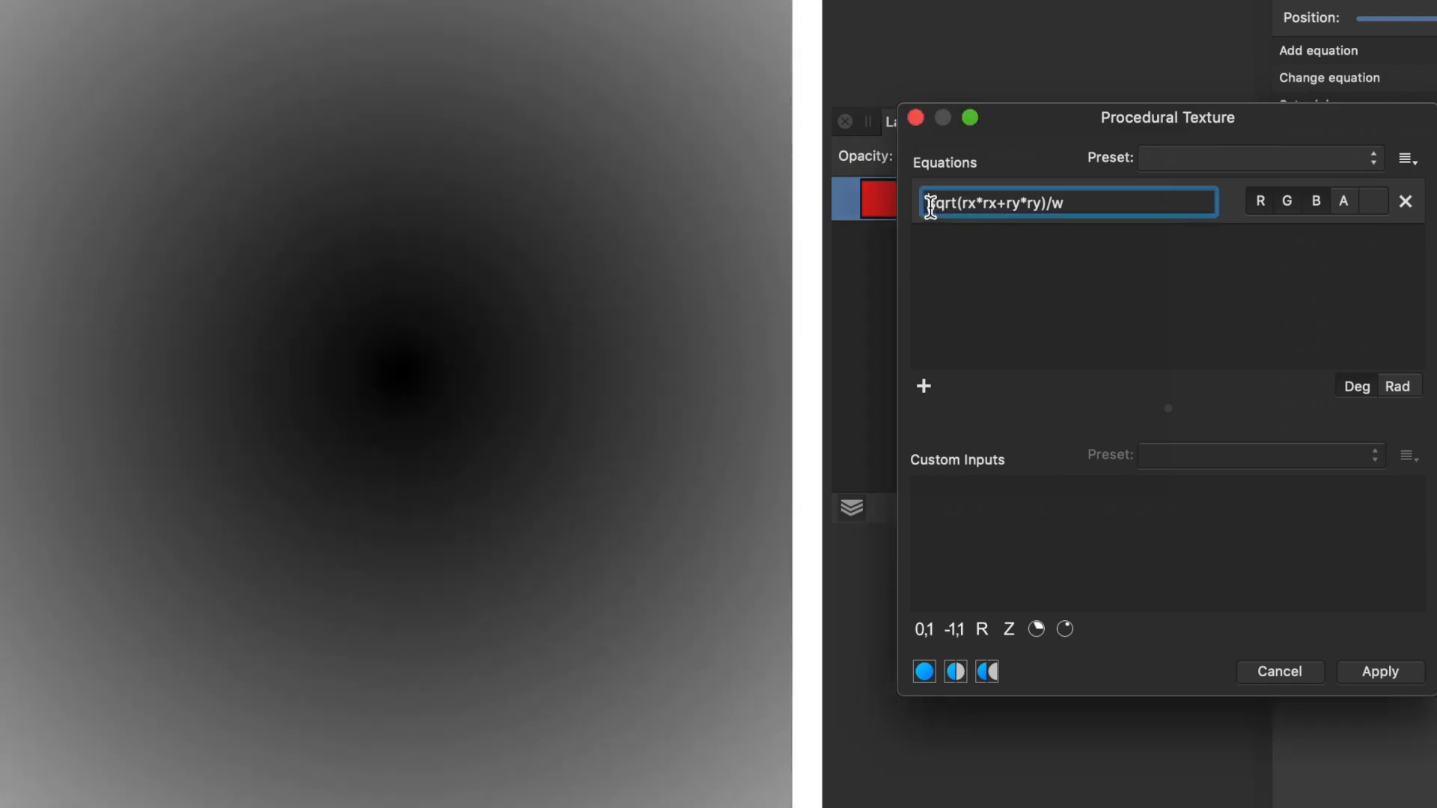
type("1-")
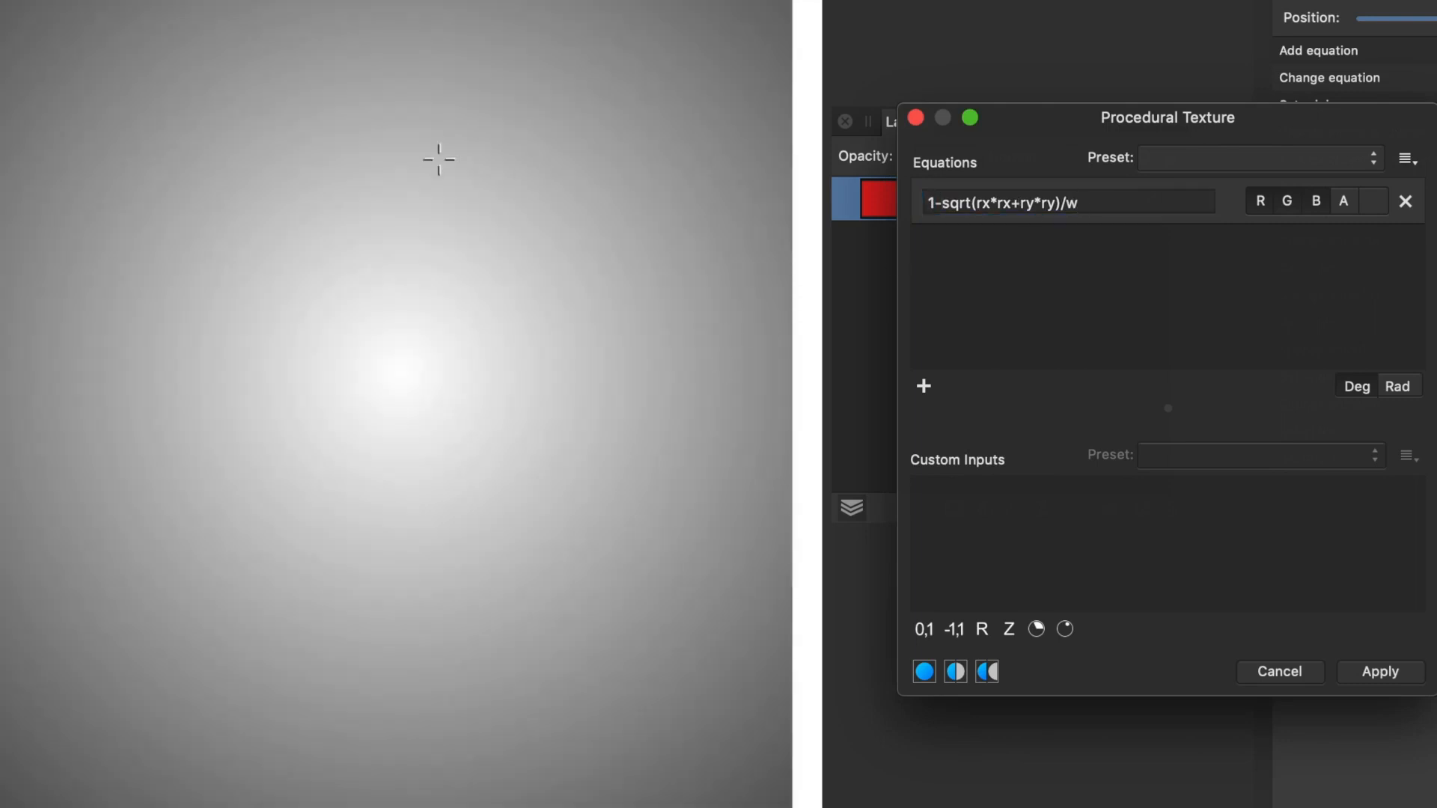
left_click_drag(439, 154, 449, 334)
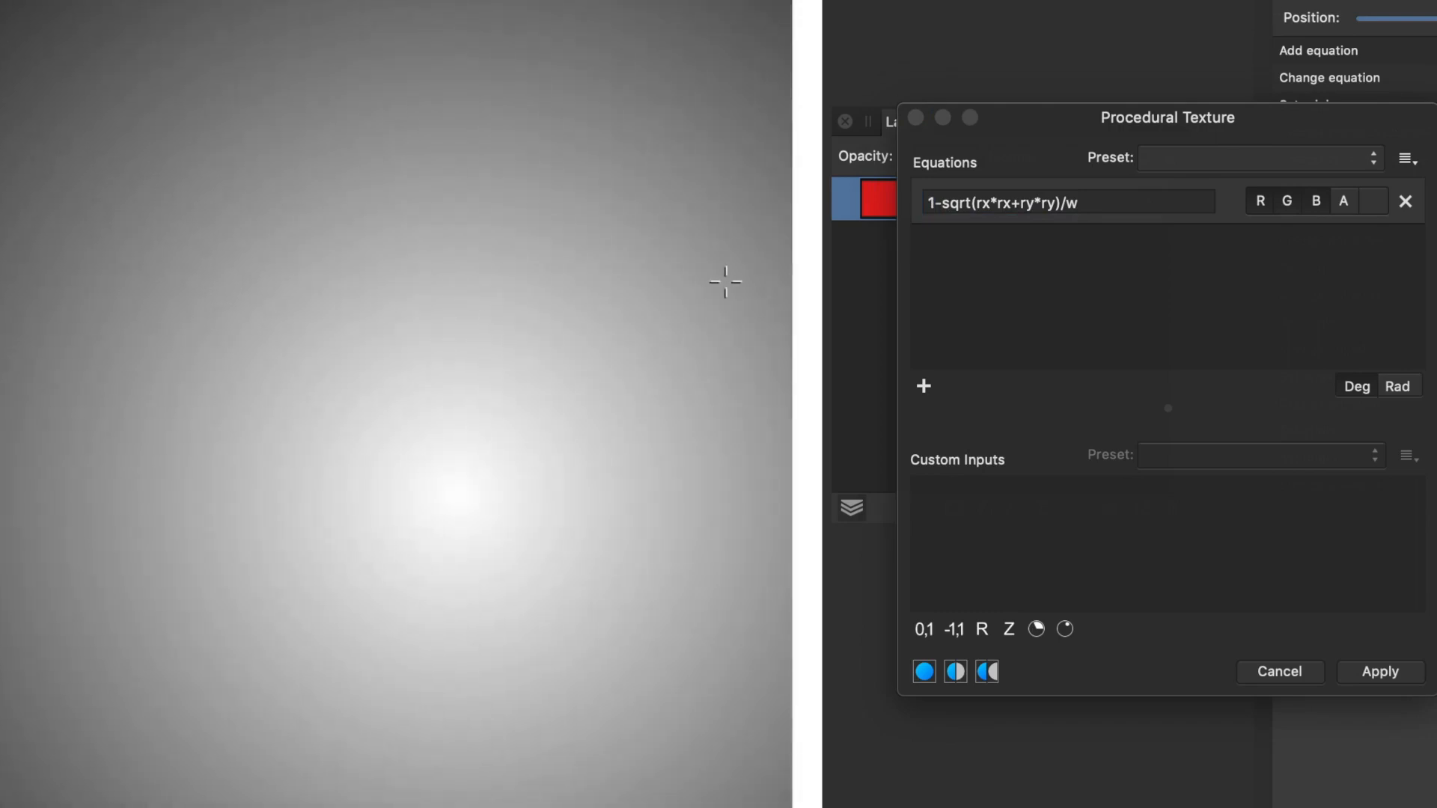
left_click_drag(555, 434, 465, 404)
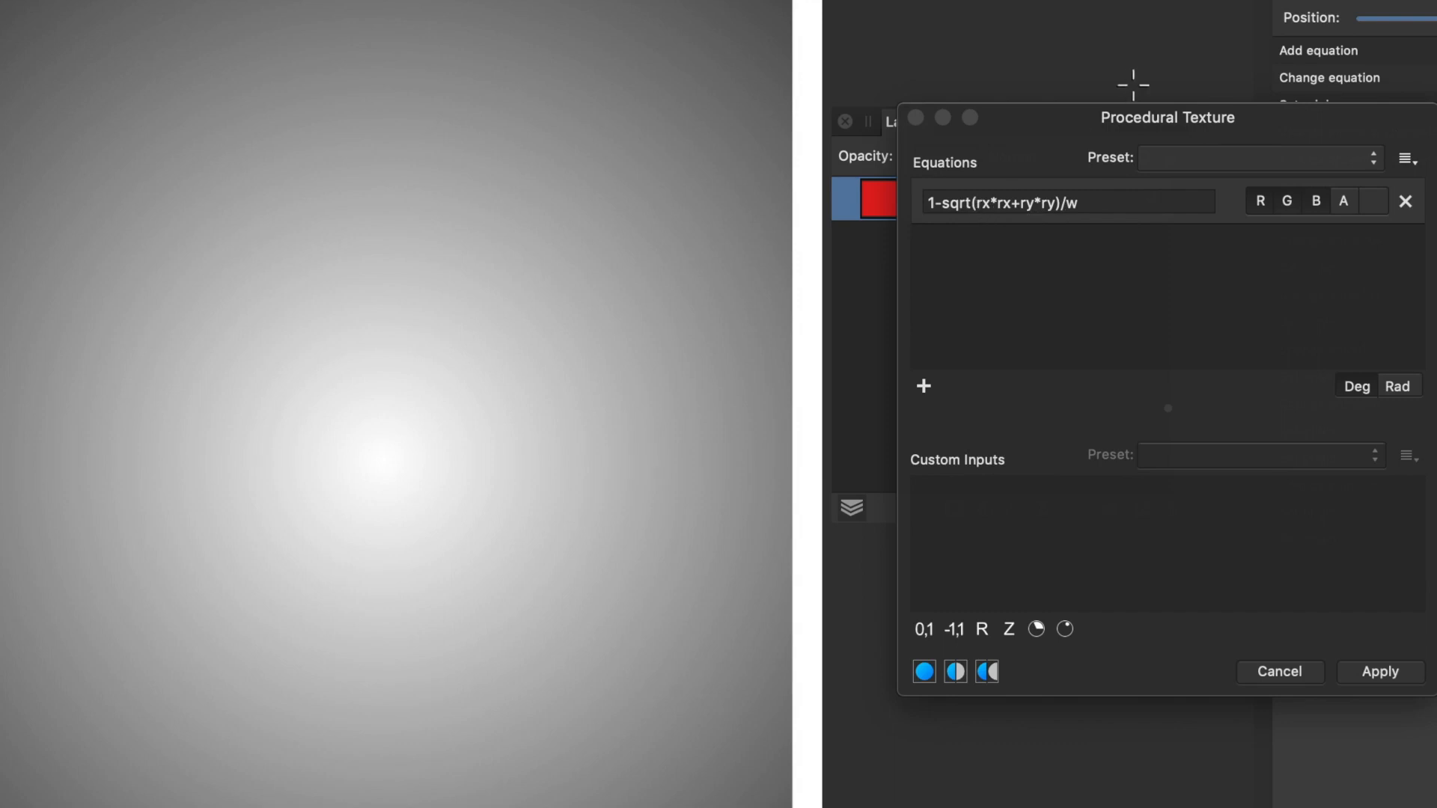
Step: Add multipliers a and b to the squared terms so the equation reads 1-sqrt(a*rx*rx+b*ry*ry)/w
left_click_drag(1132, 209, 859, 202)
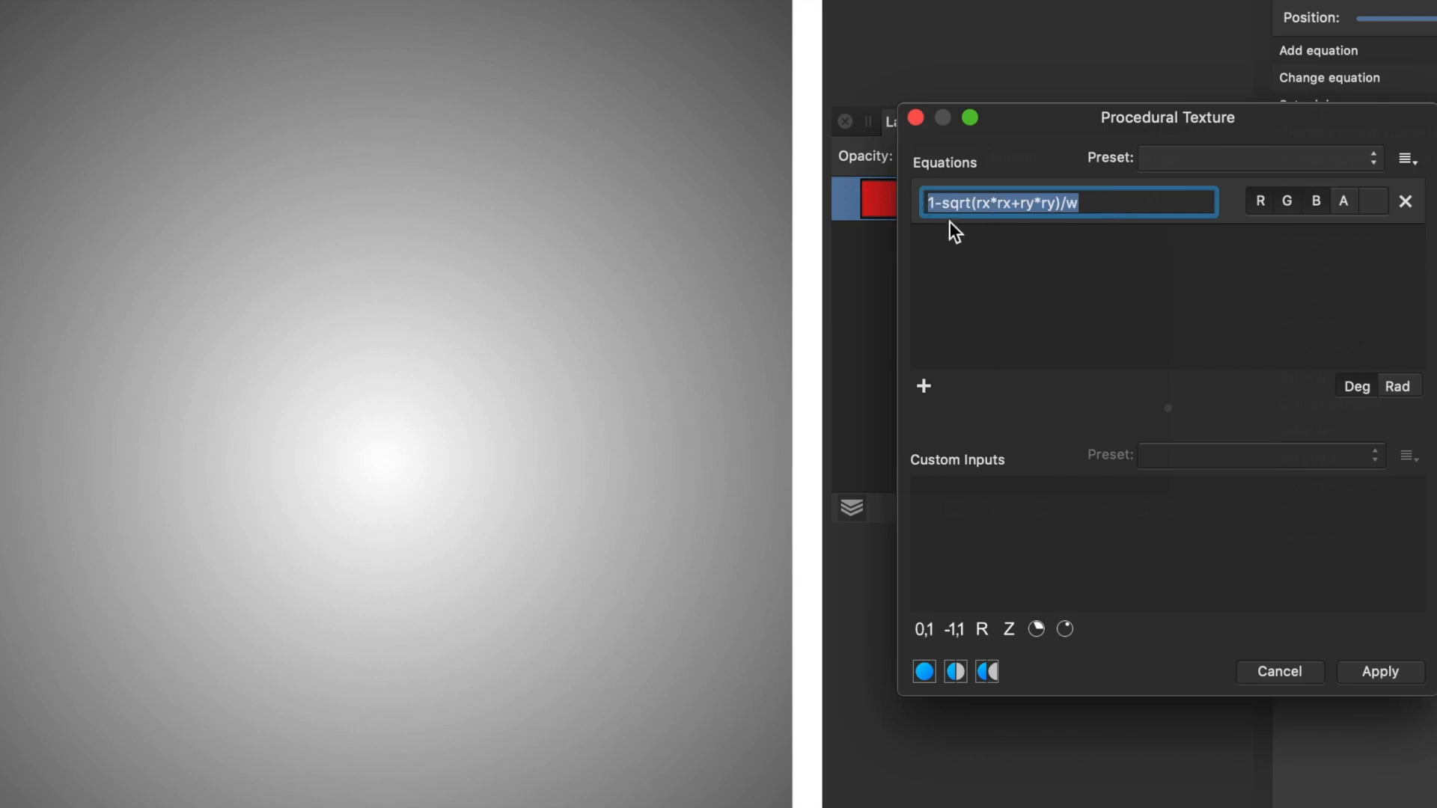
left_click(968, 205)
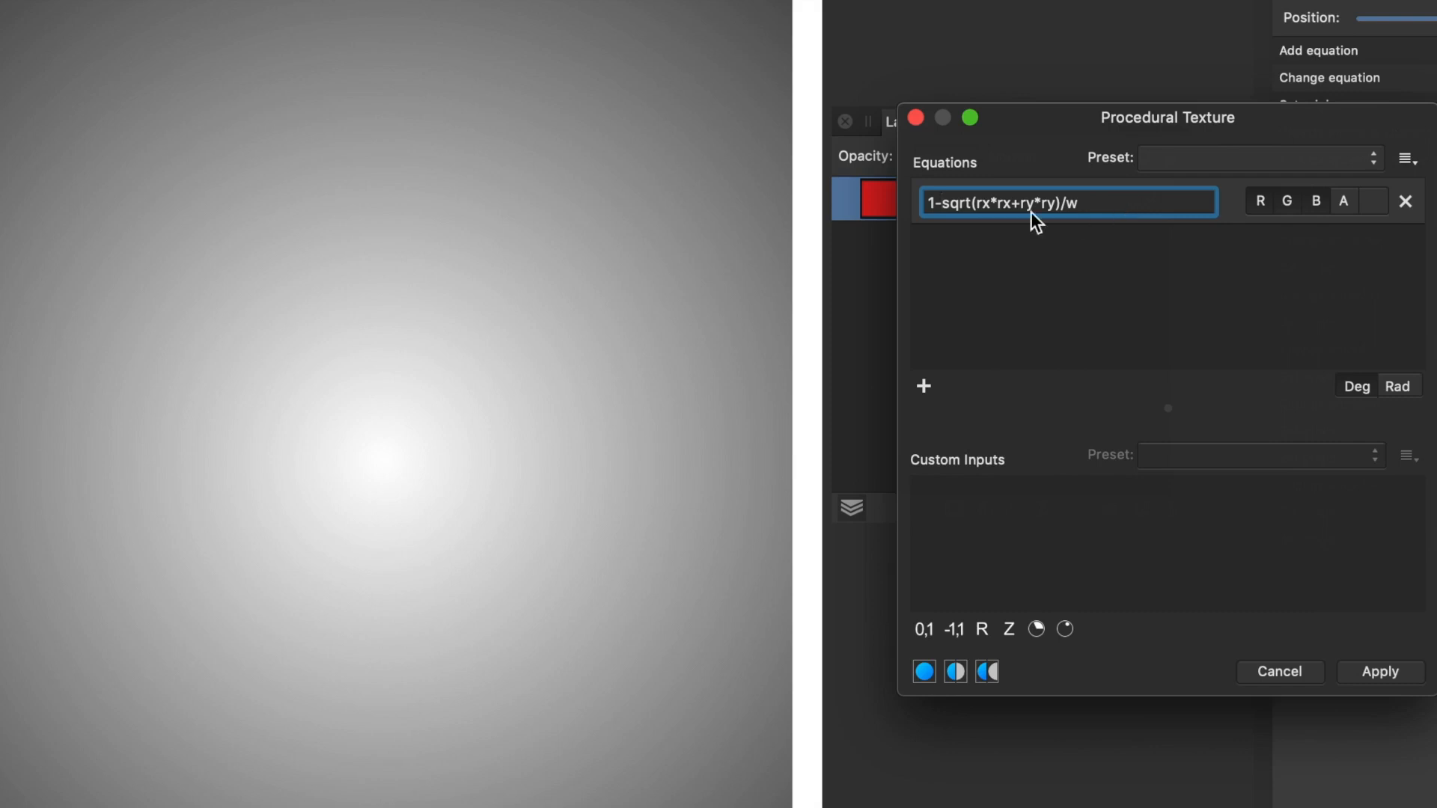
left_click(975, 205)
type("a*")
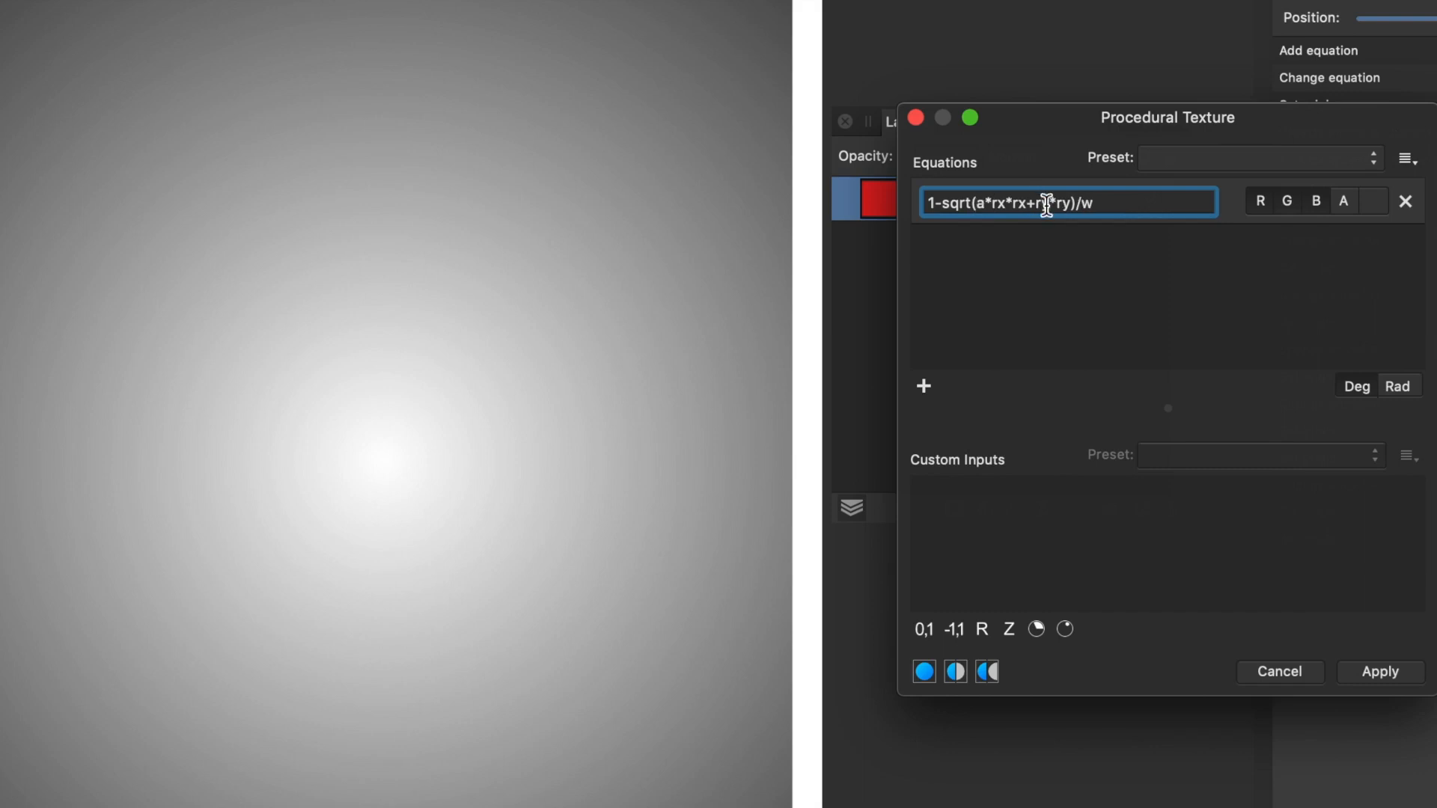
left_click(1034, 204)
type("b*")
left_click(1257, 193)
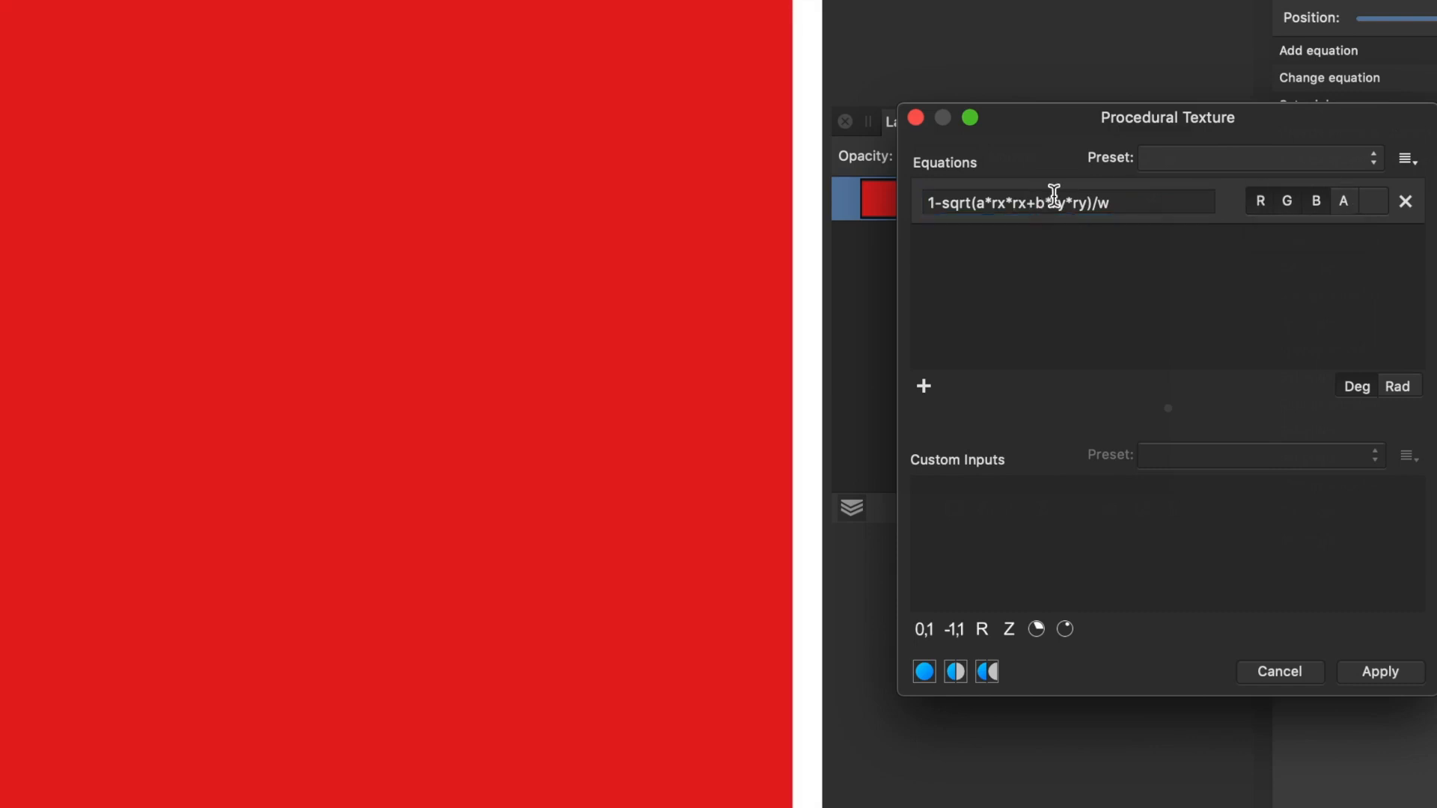
Step: Add two real-number custom inputs, a and b, and reposition the texture origin on the rectangle
left_click(1115, 206)
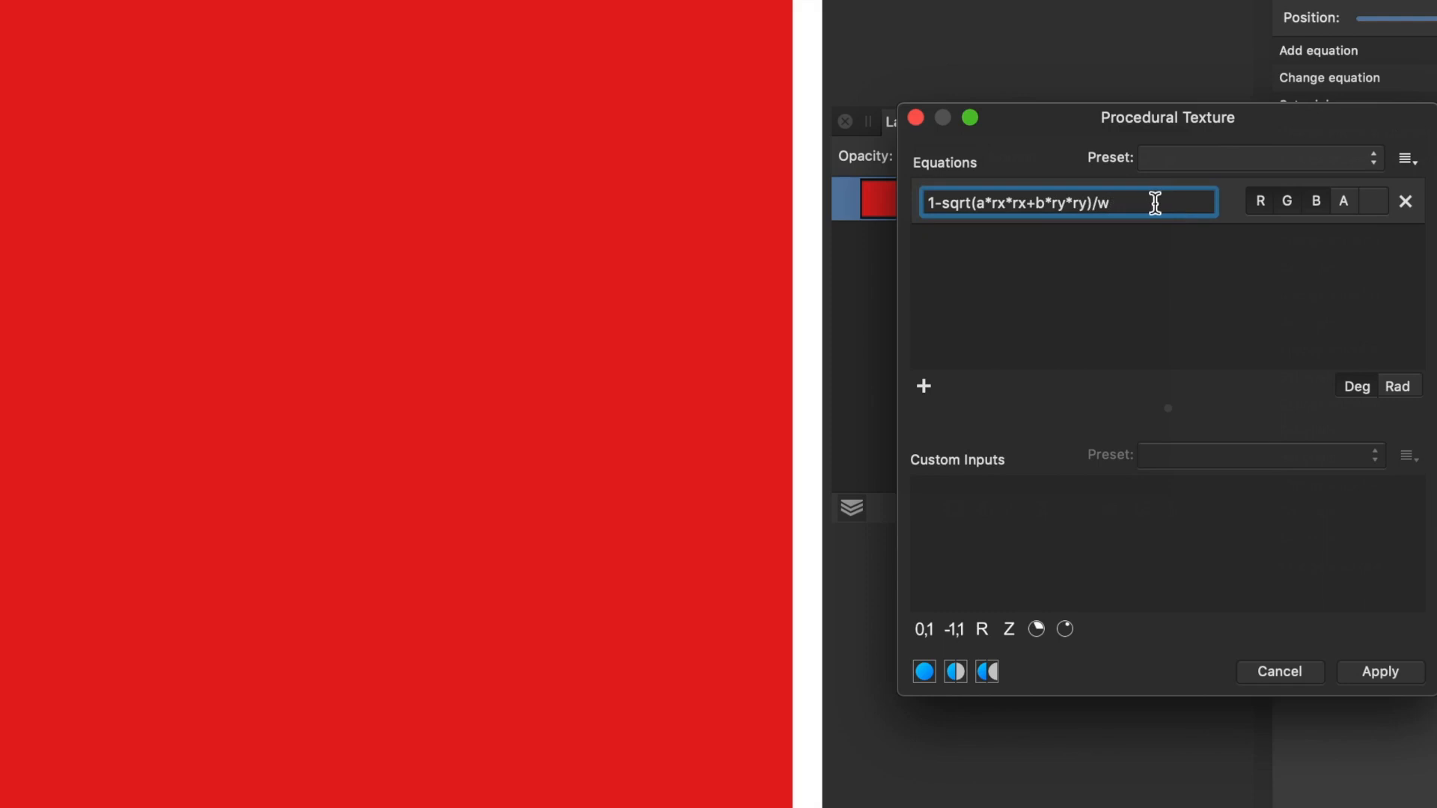
key("Return")
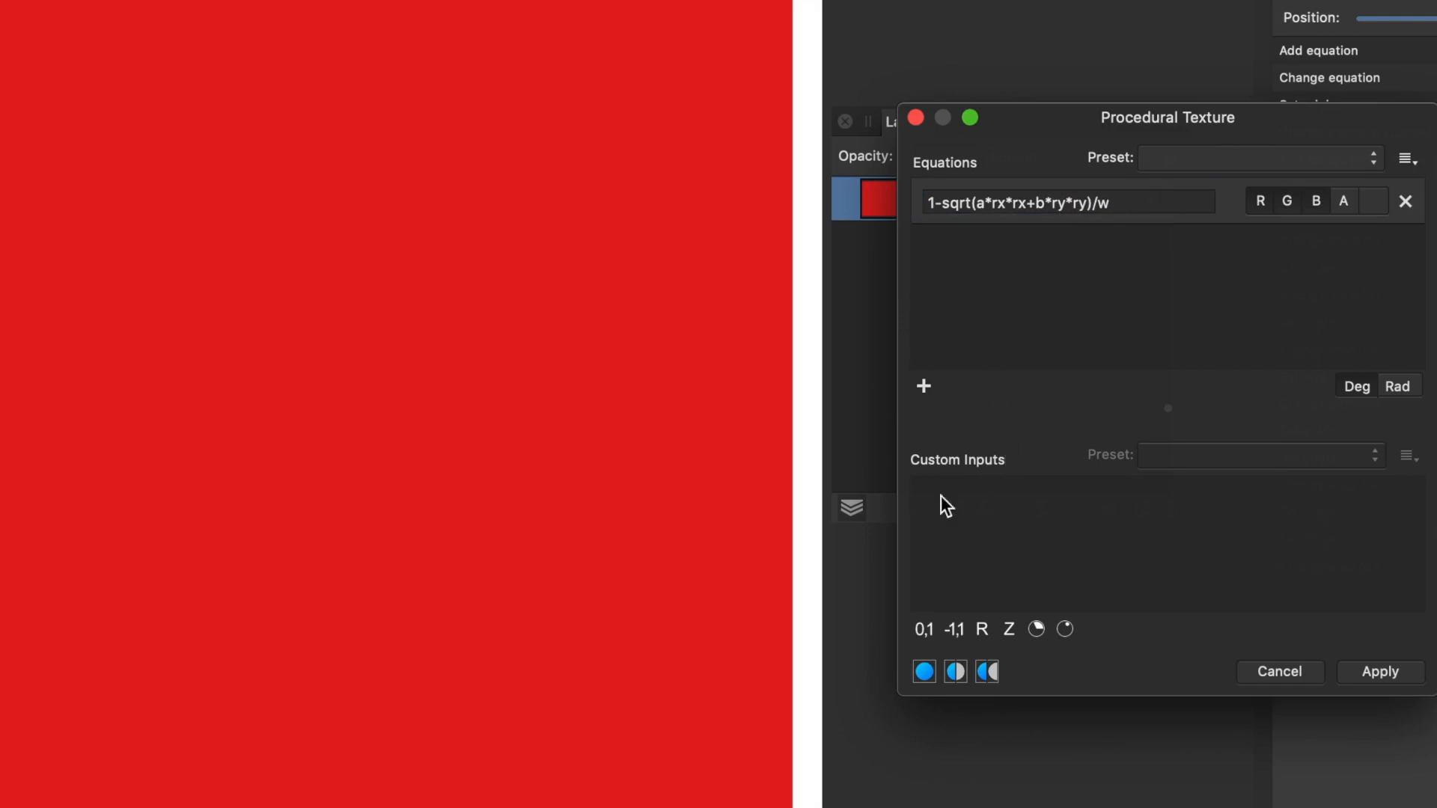
left_click(982, 630)
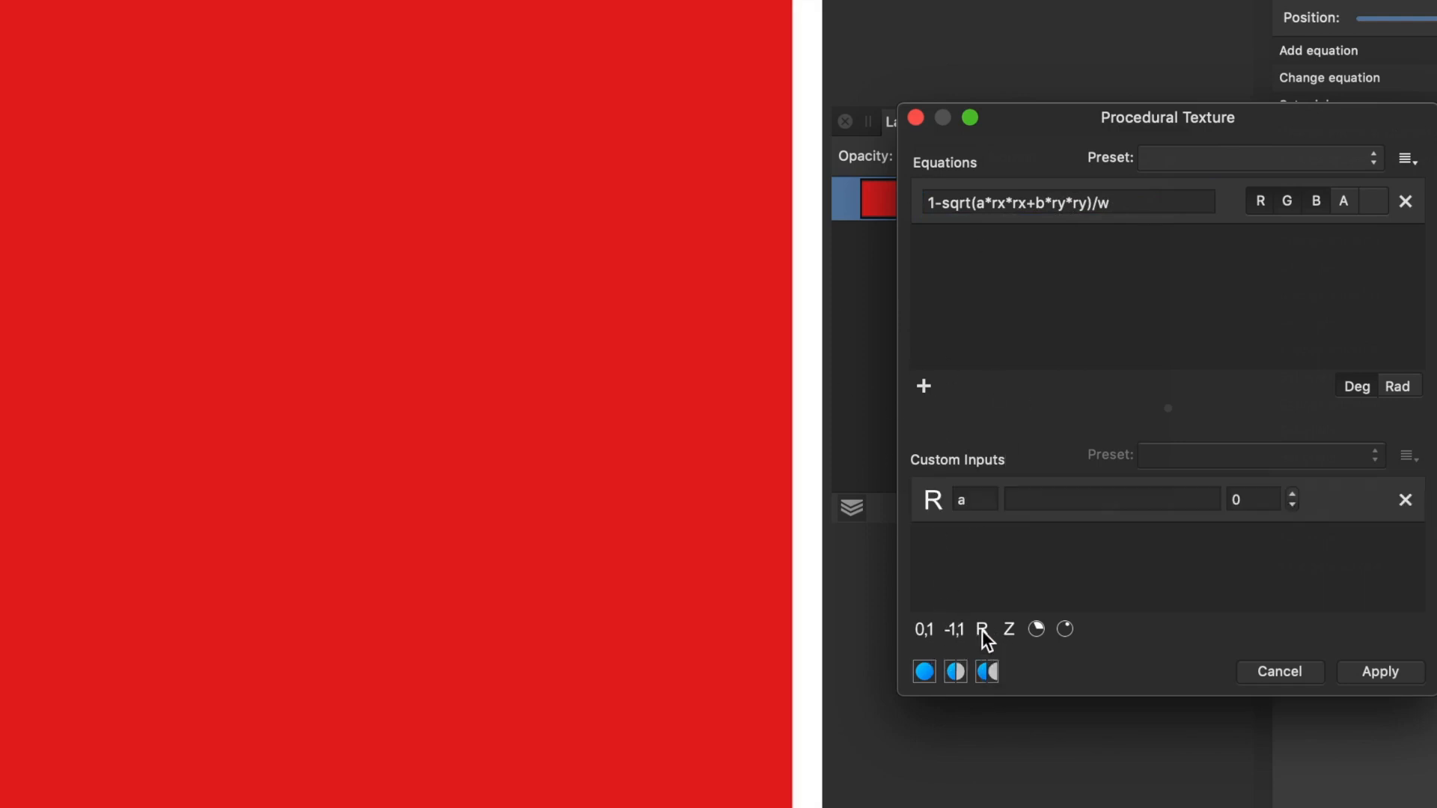
left_click(982, 630)
left_click_drag(269, 271, 502, 440)
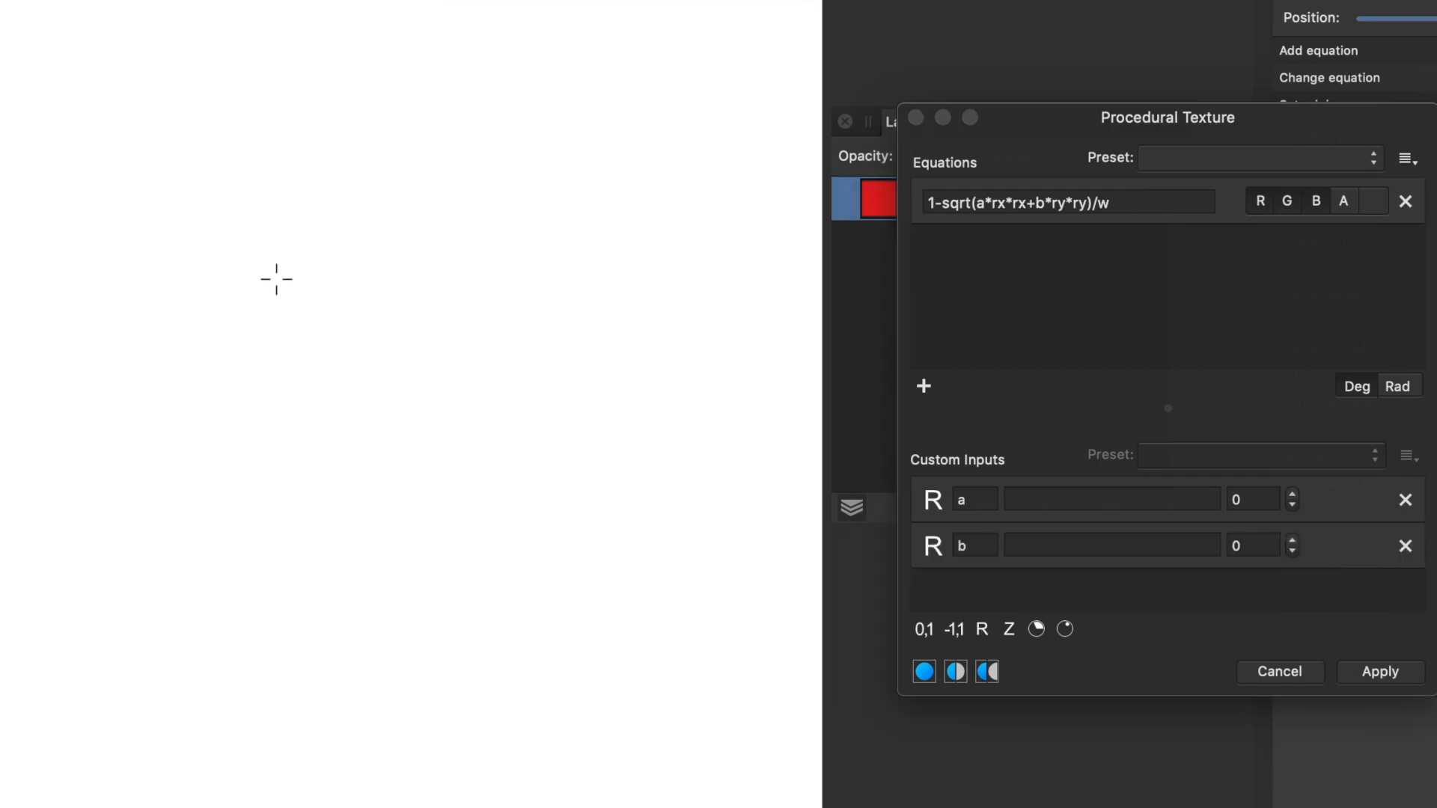
Step: Set custom inputs a and b to 1 and move the radial gradient's origin to the rectangle's centre
left_click(1293, 495)
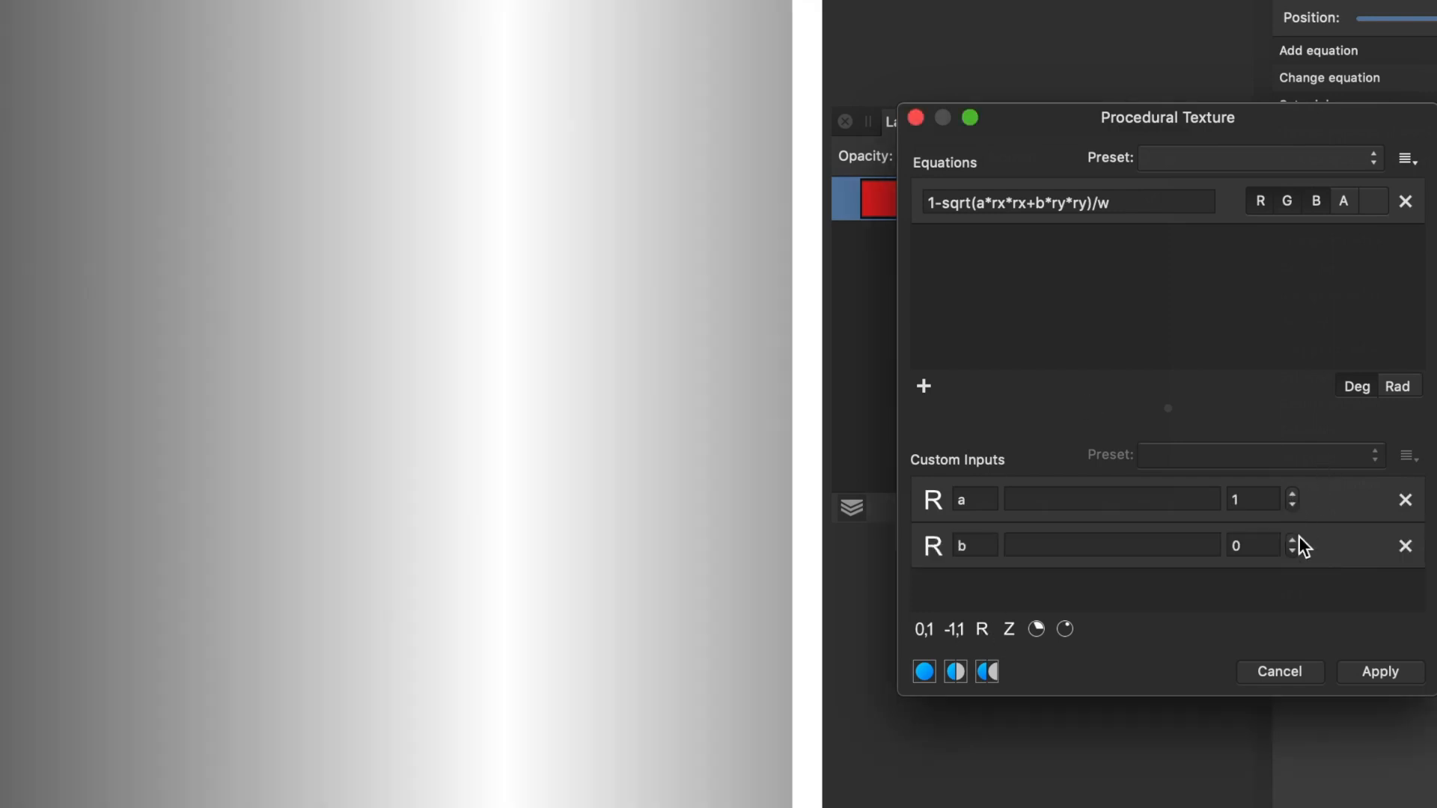
left_click(1292, 540)
left_click_drag(460, 417, 499, 328)
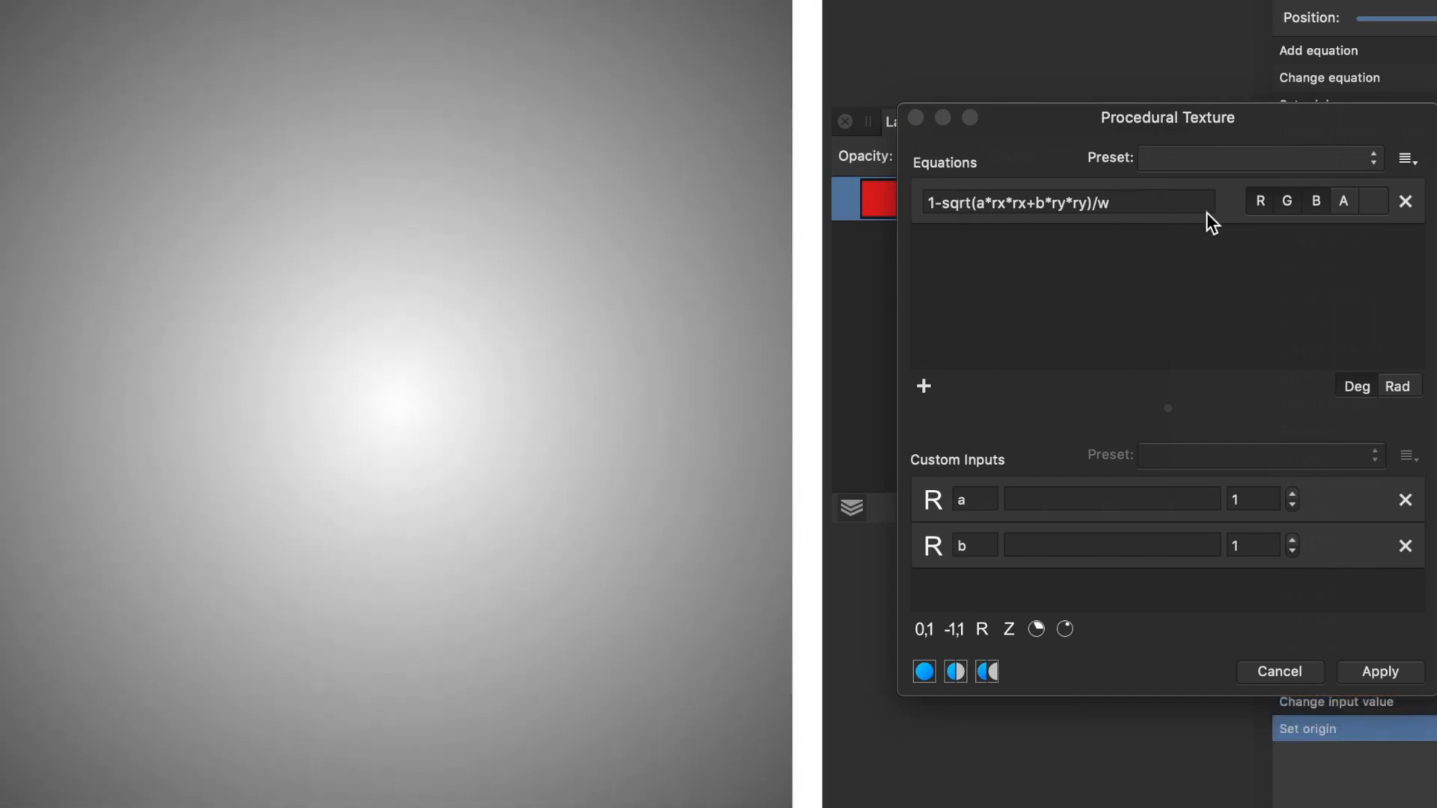
Step: Stretch the radial gradient into an ellipse by setting input a to 3 and input b to 12
left_click(1293, 494)
left_click(1293, 495)
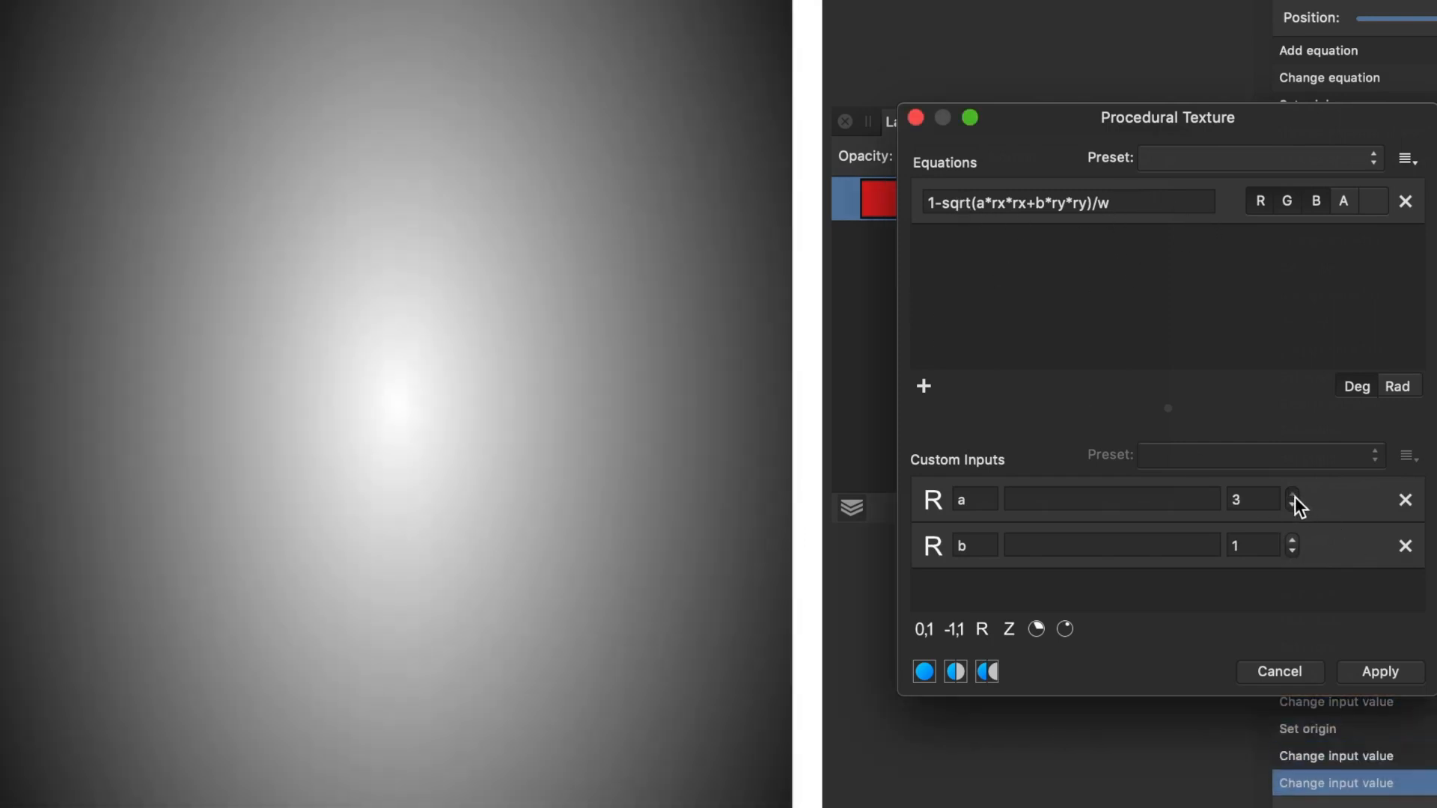
left_click(1293, 540)
left_click(1293, 540)
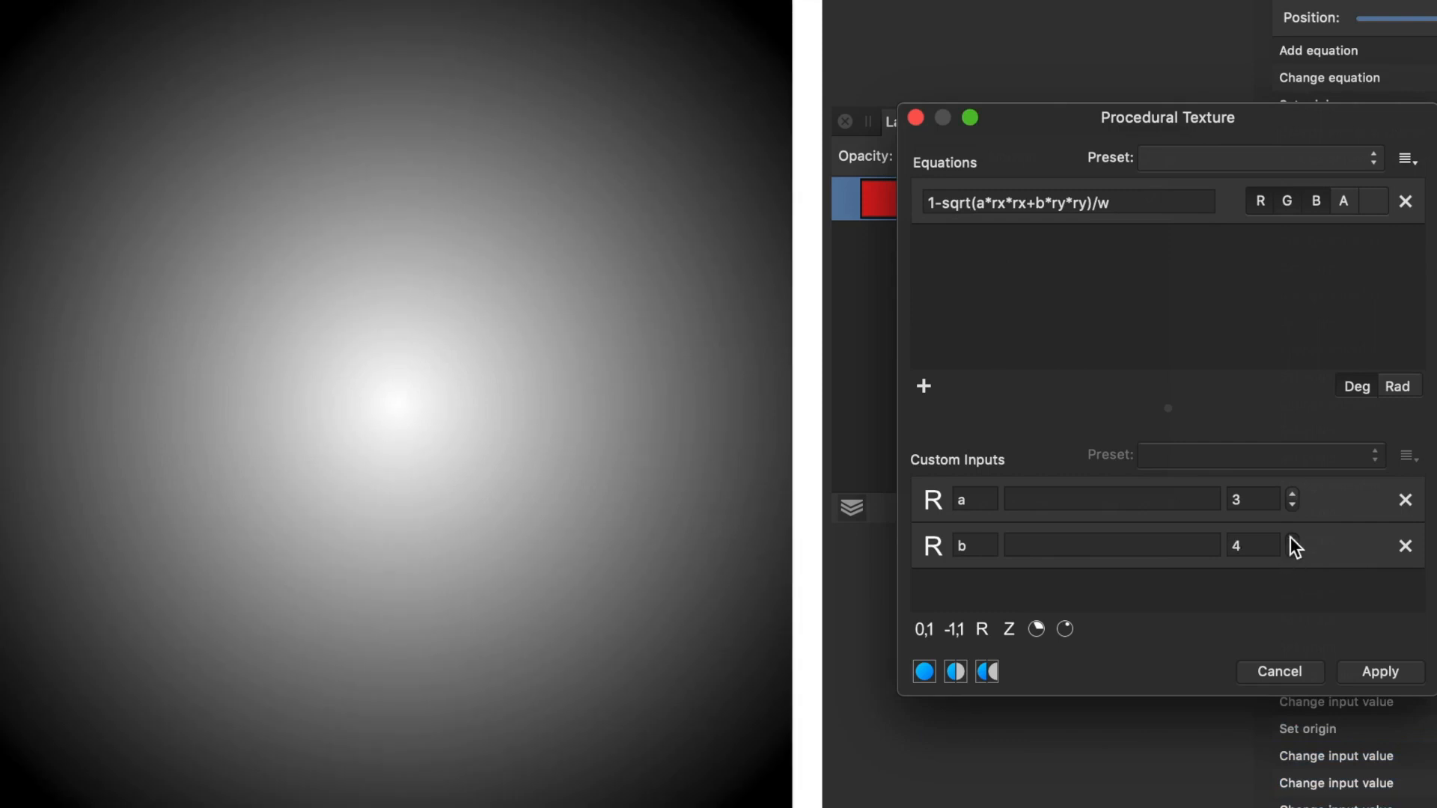
left_click(1291, 539)
left_click(1291, 539)
left_click(1291, 539)
left_click(1291, 539)
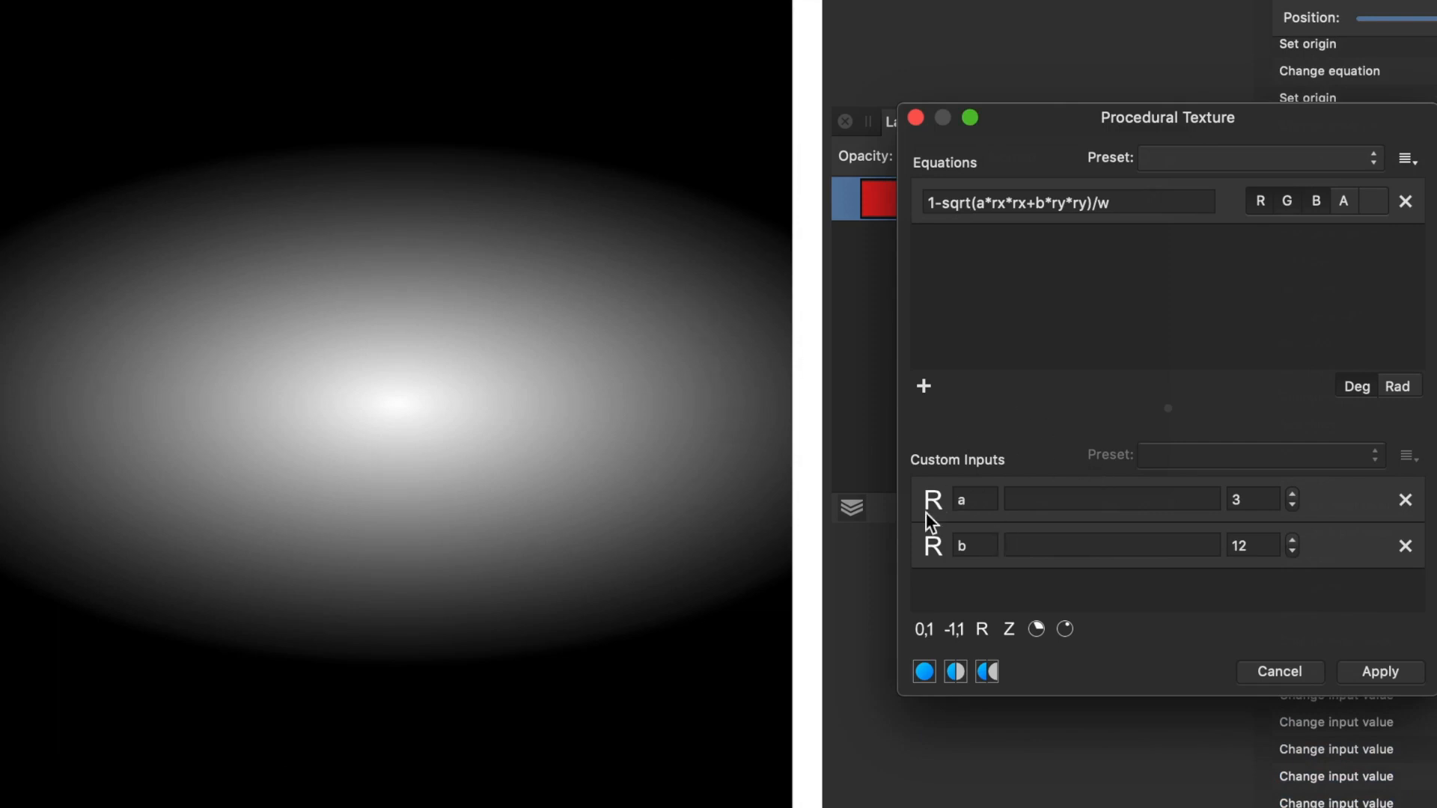
Step: Wrap the square root term in oscsin, giving 1-oscsin(sqrt(a*rx*rx+b*ry*ry)/w), and reposition the pattern's origin
left_click_drag(1134, 701, 1123, 806)
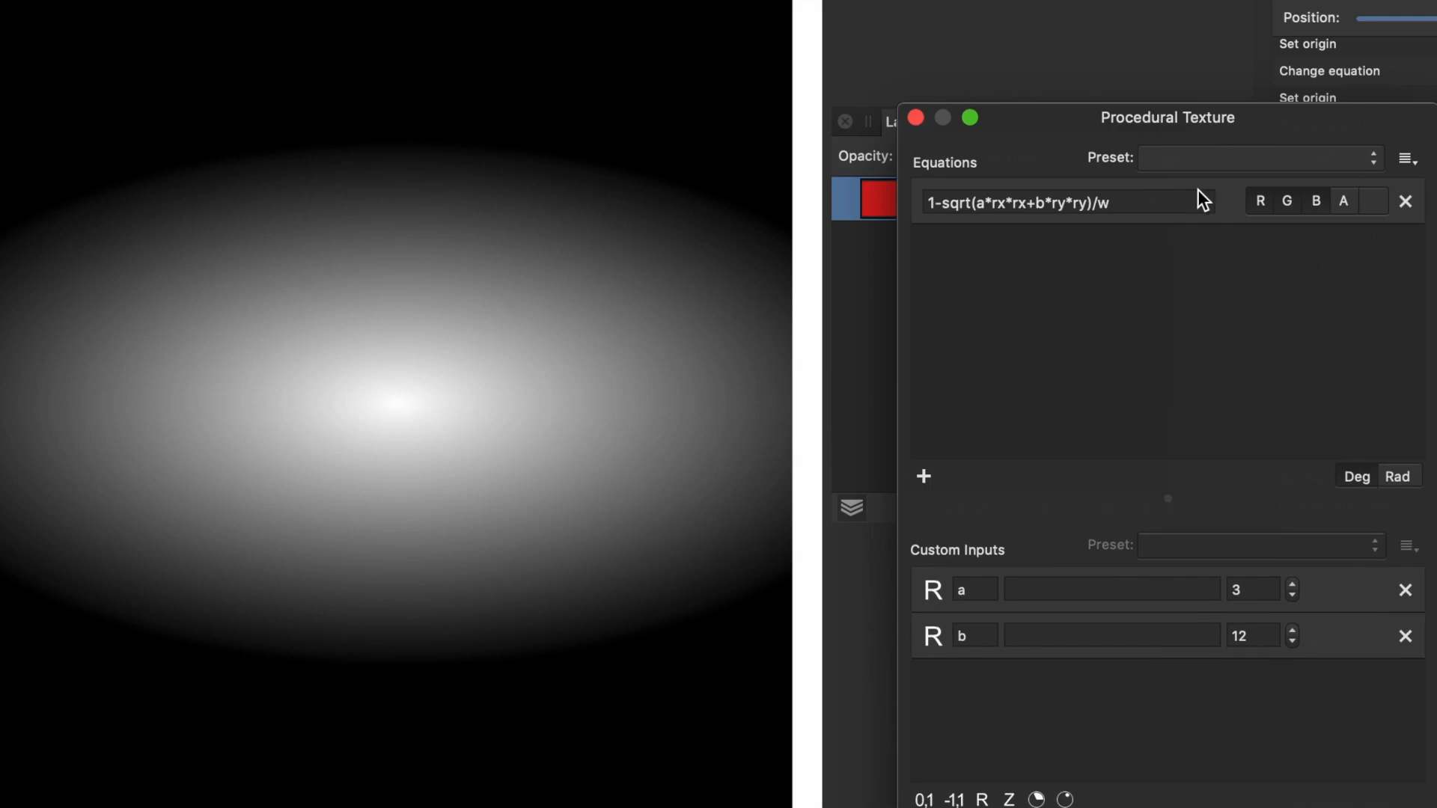
left_click(940, 203)
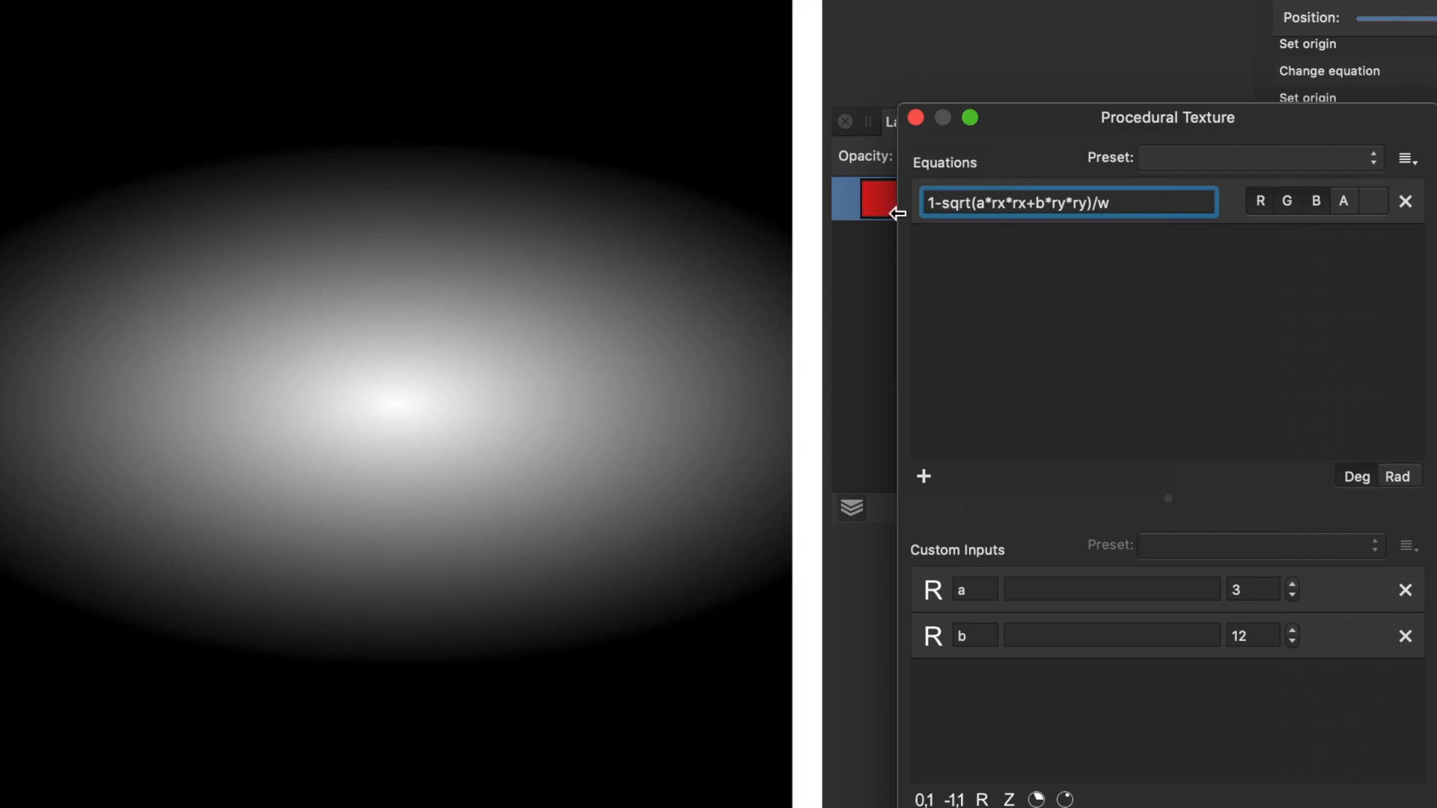
type("oscsin")
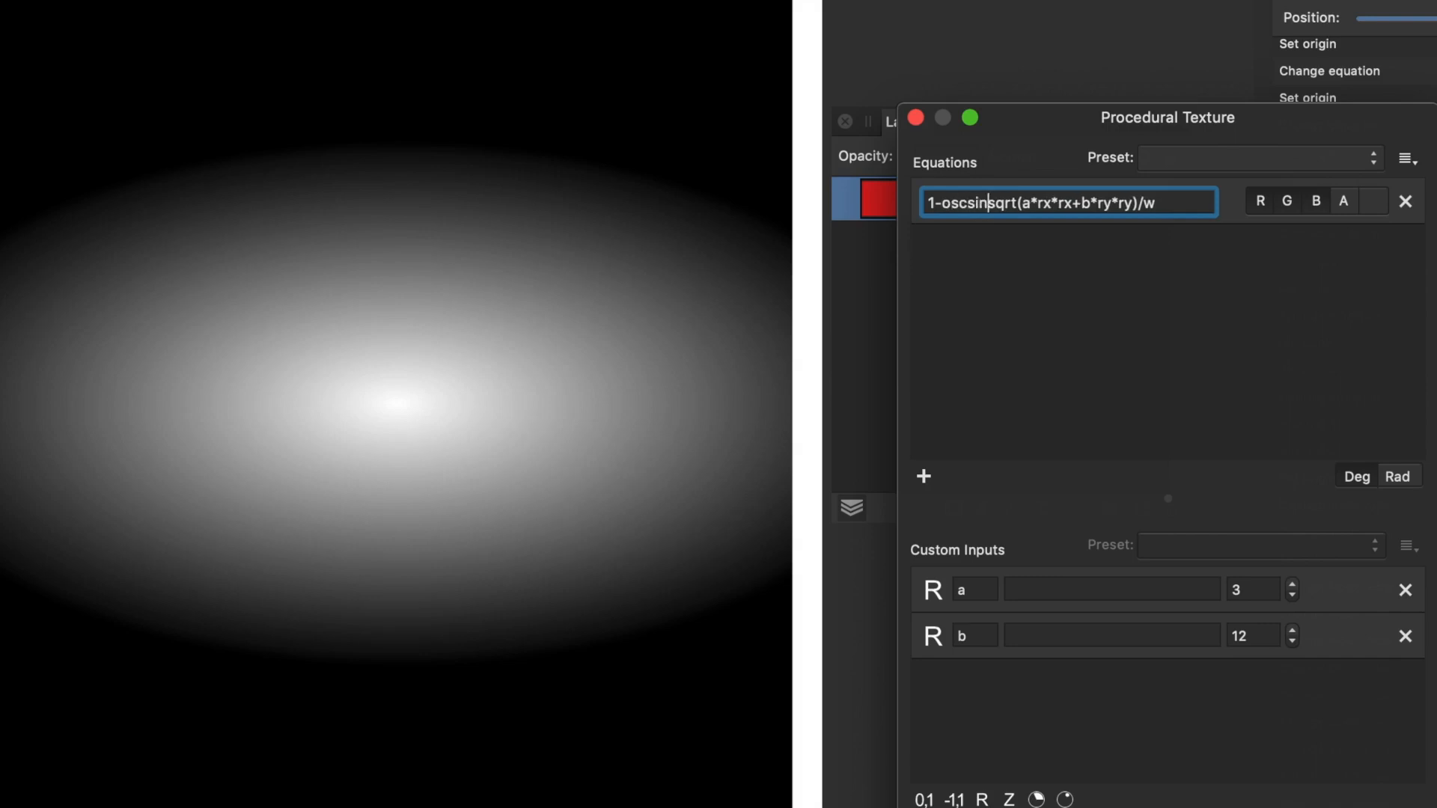
type("(")
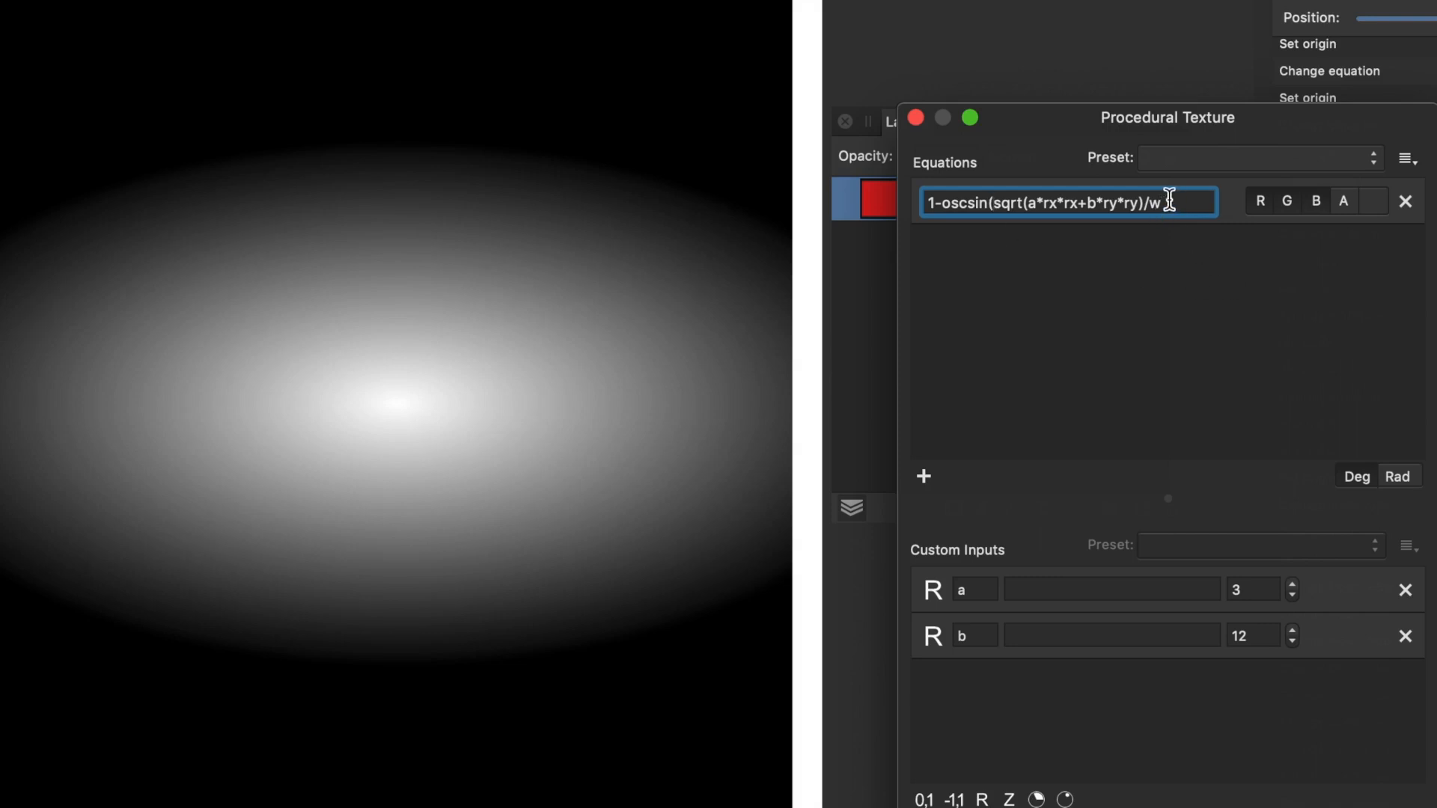
key("super+Right")
type(")")
key("Return")
left_click_drag(538, 240, 4, 284)
left_click_drag(552, 434, 677, 594)
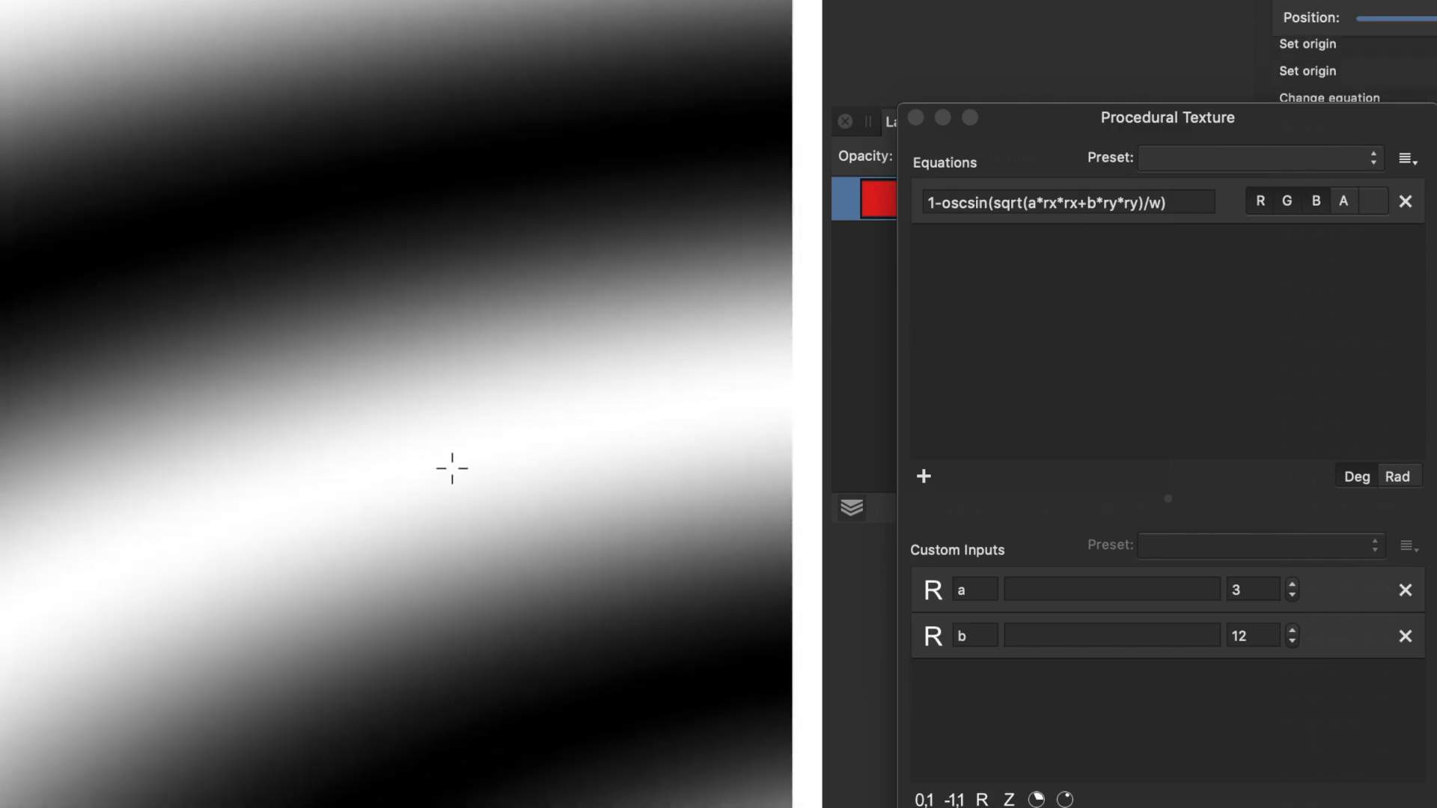
Step: Multiply the oscsin argument by 2 so the equation reads 1-oscsin(2*(sqrt(a*rx*rx+b*ry*ry)/w))
left_click(991, 209)
type("2(")
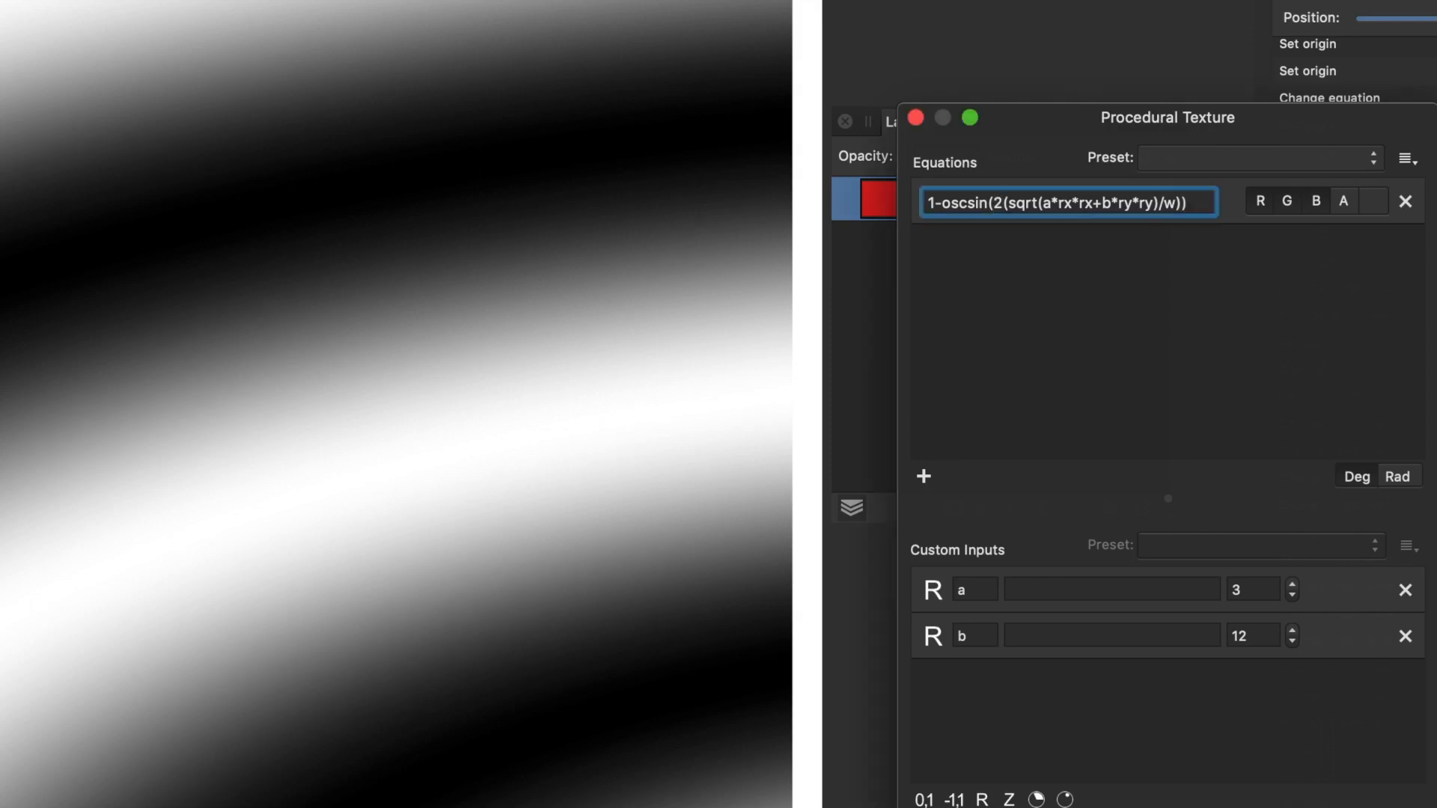
type("*")
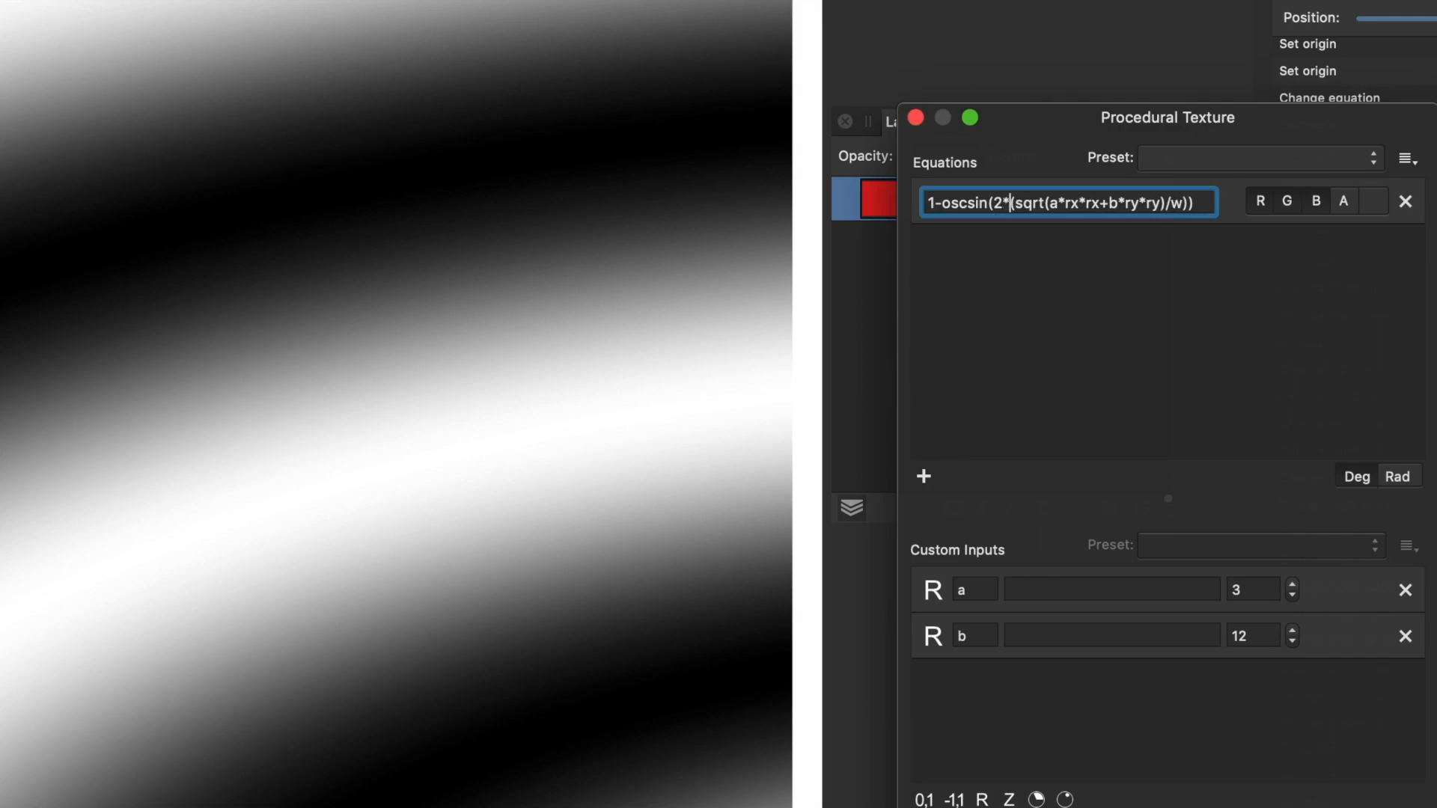
key("Return")
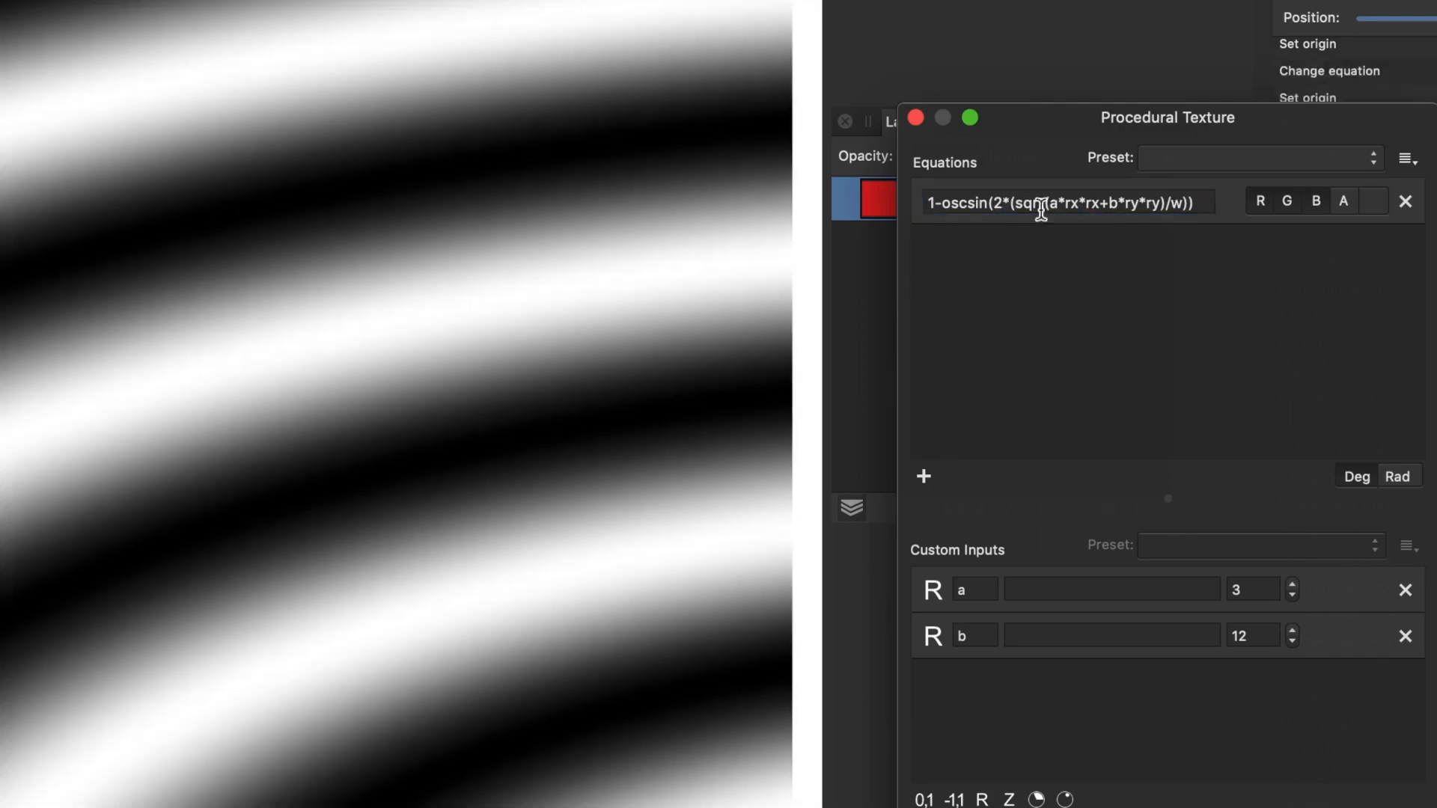
Step: Try multipliers of 3 and 4 inside the oscsin function
double_click(998, 203)
type("3")
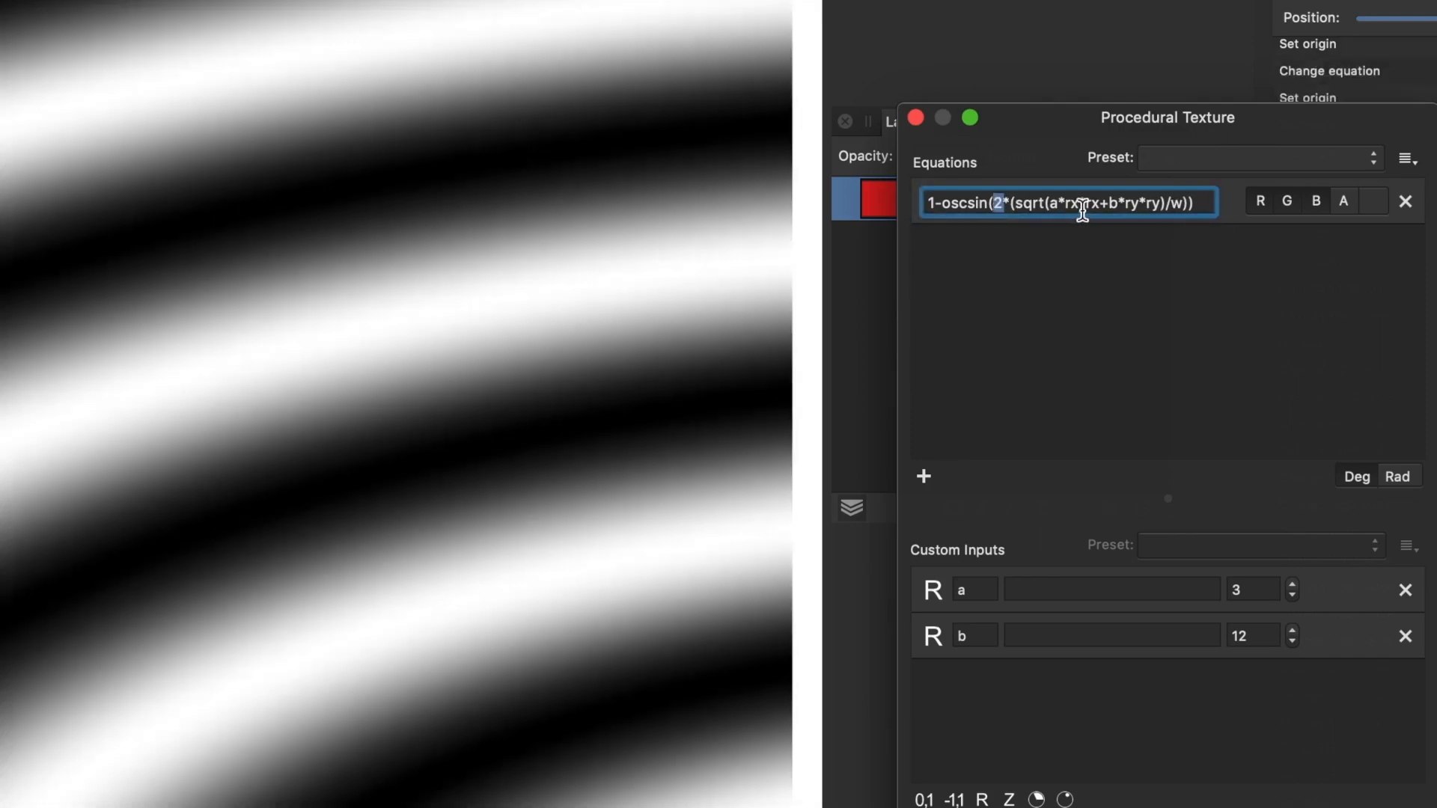
key("Return")
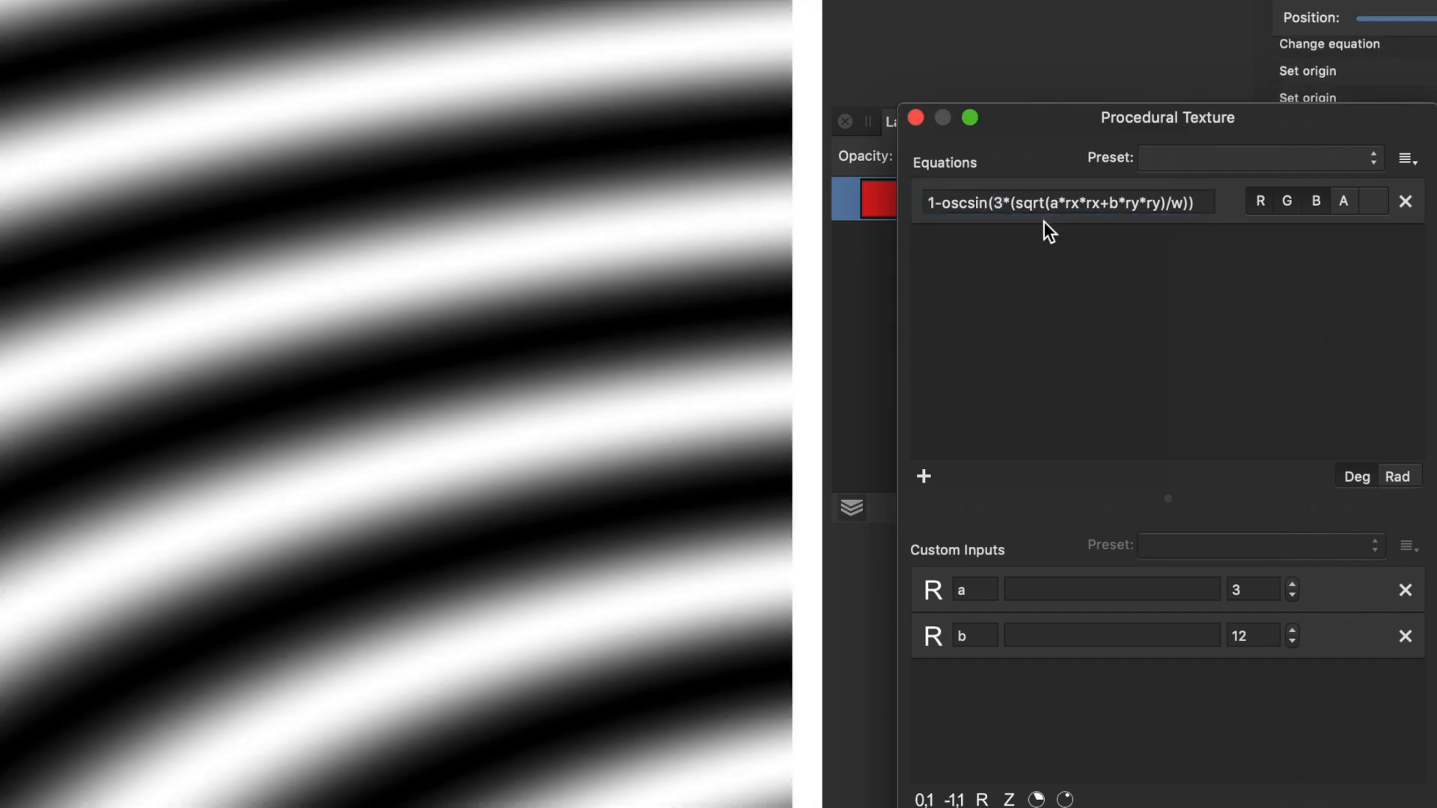
double_click(998, 203)
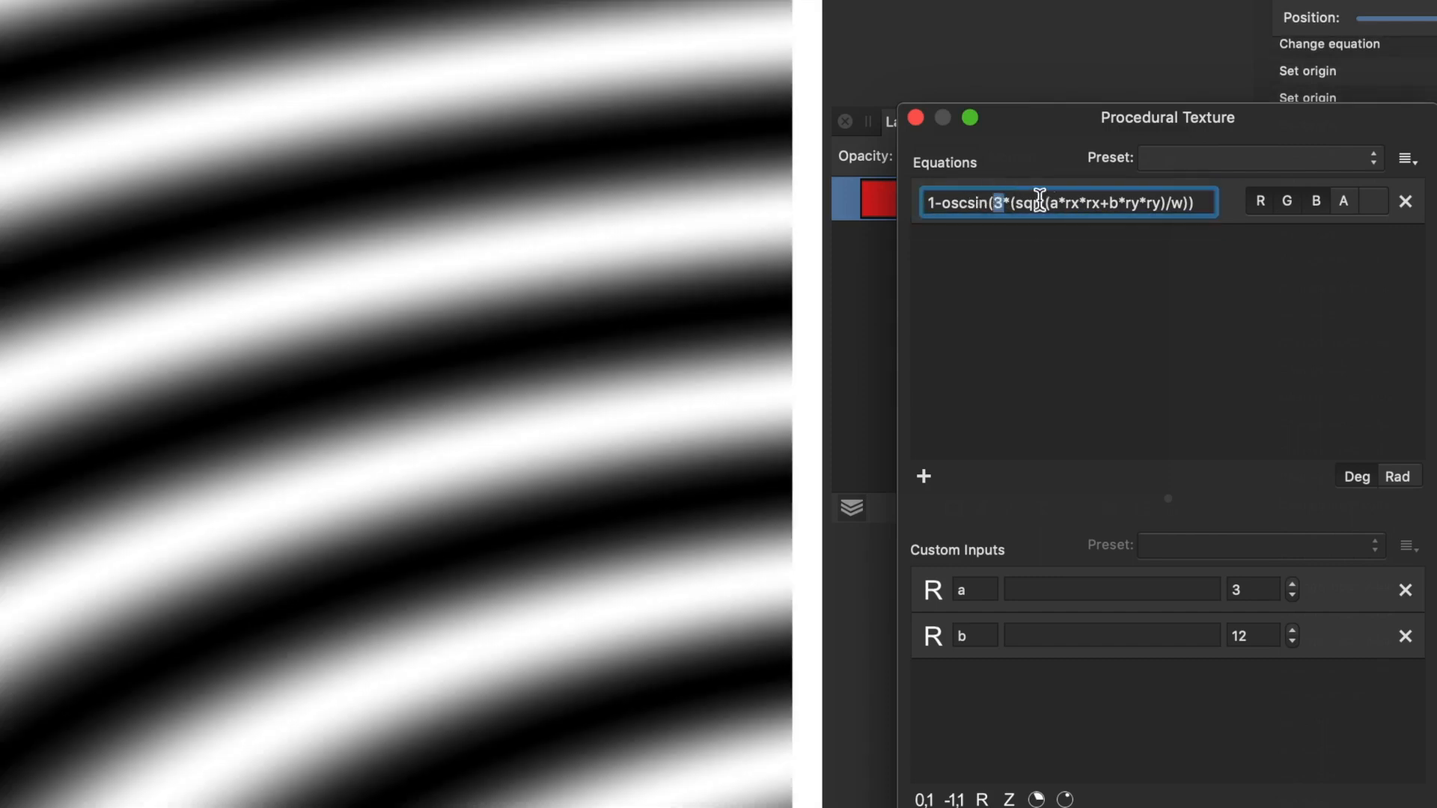
type("4")
key("Return")
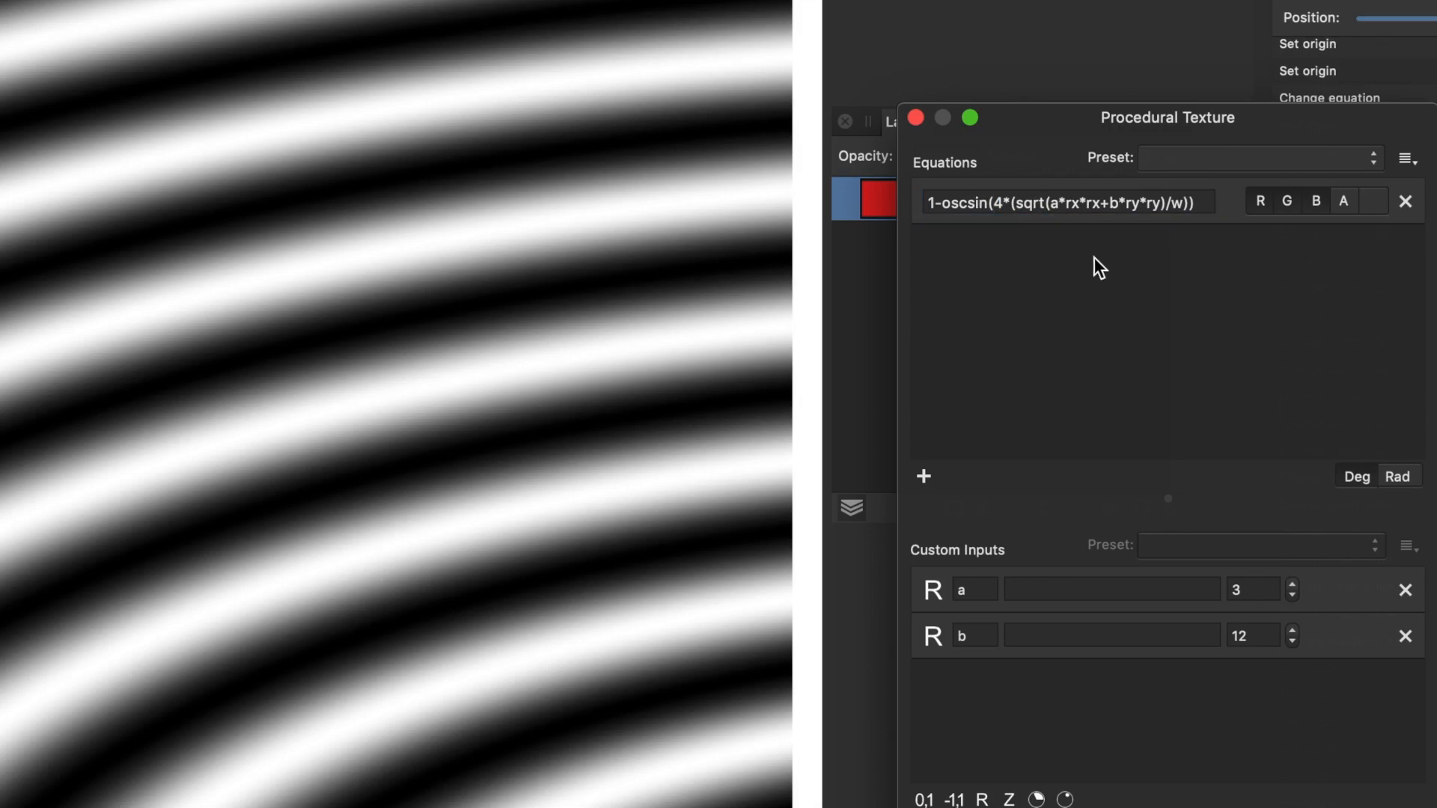
Step: Add a third real-number custom input, c, and set its value to 3
left_click(982, 799)
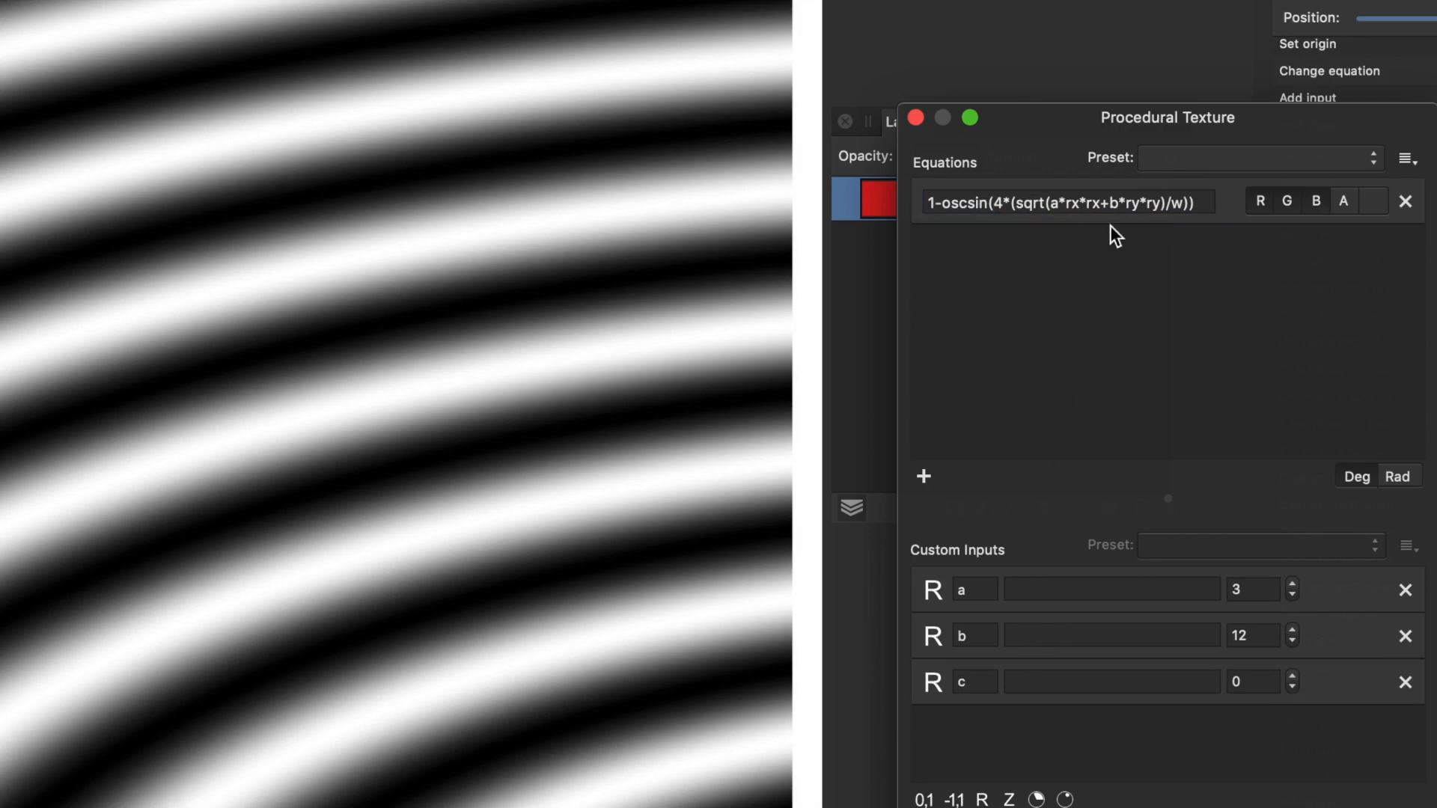
left_click(1292, 675)
left_click(1291, 675)
left_click(1292, 675)
Step: Replace the numeric multiplier inside oscsin with c and reposition the ring pattern's origin
double_click(999, 203)
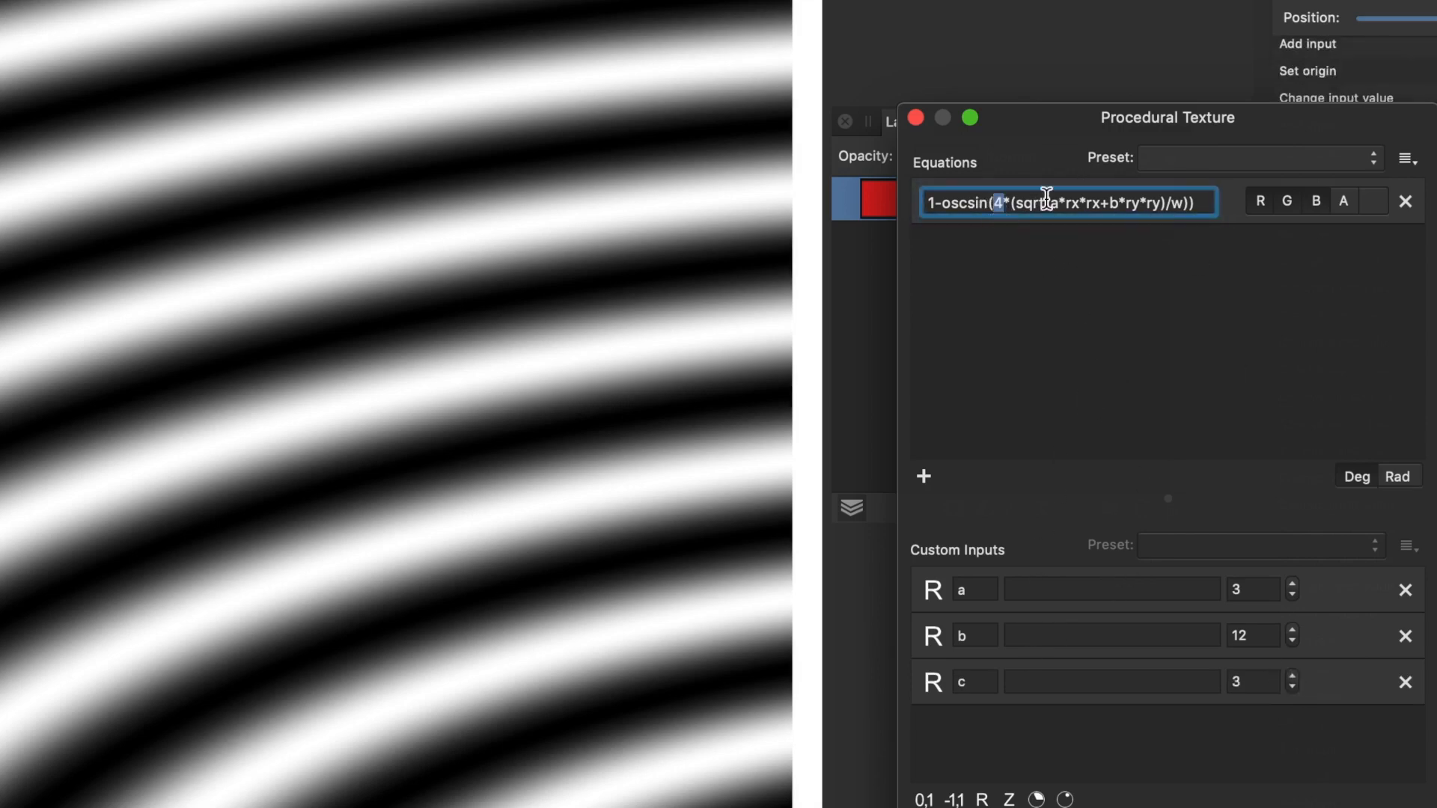
type("c")
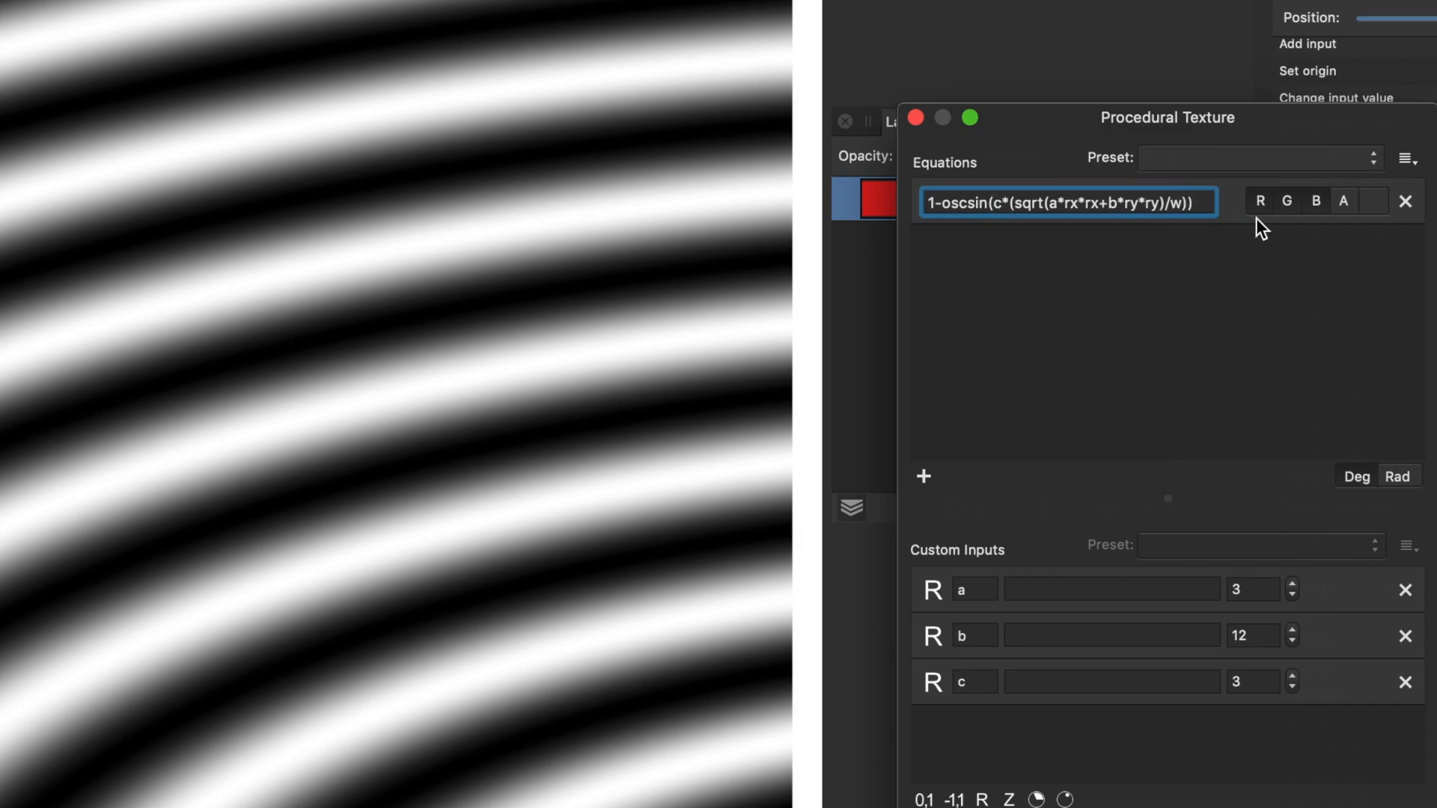
key("Return")
left_click_drag(699, 481, 330, 192)
Step: Try input b at 10, then set it to 16 to flatten the rings
left_click(1290, 642)
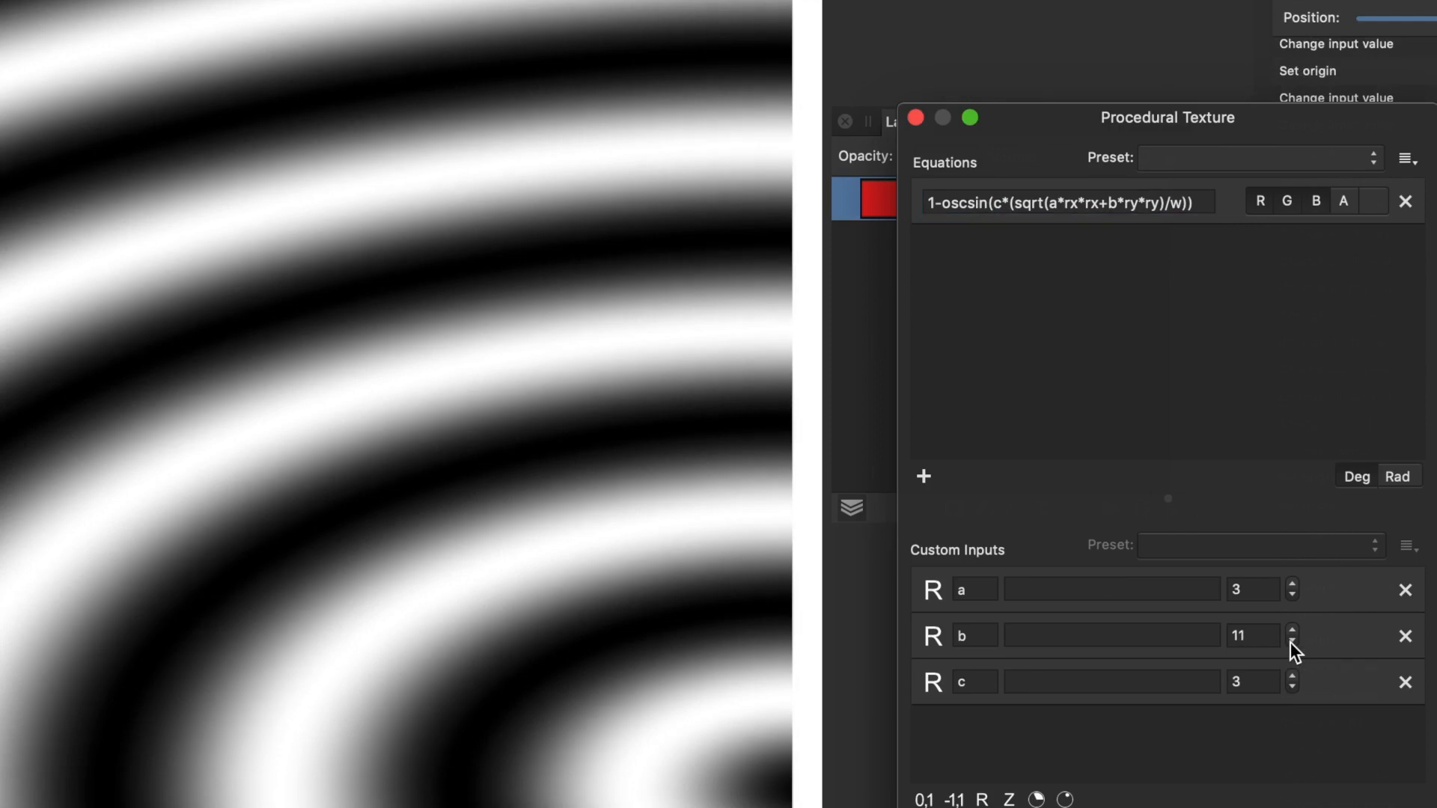
left_click(1291, 642)
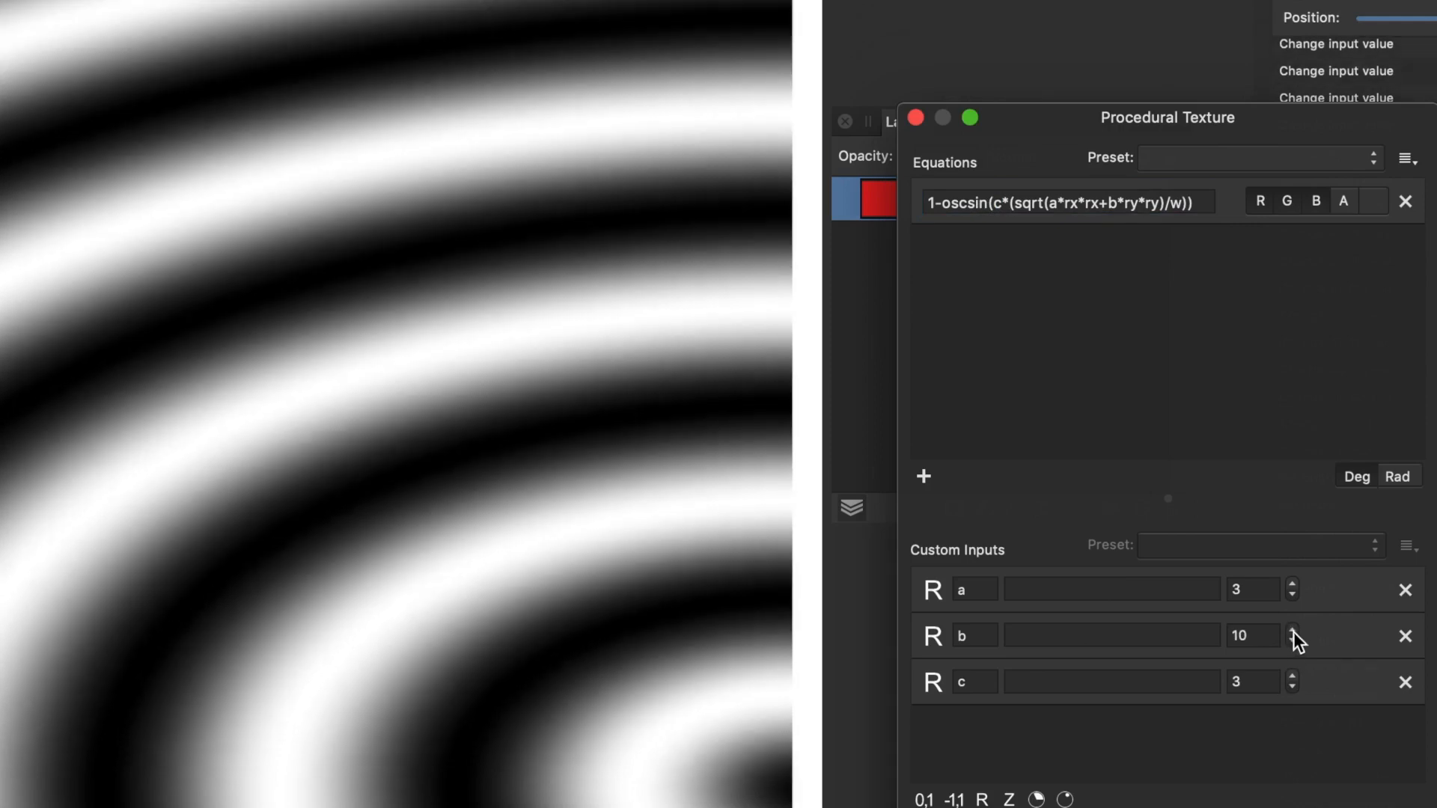
left_click(1293, 630)
left_click(1293, 630)
left_click(1292, 630)
left_click(1292, 630)
left_click(1292, 631)
left_click(1292, 630)
Step: Set input c to 8 and move the ring pattern's origin near the rectangle's centre
left_click(1294, 675)
left_click(1294, 675)
left_click(1294, 675)
left_click(1293, 675)
left_click(1294, 675)
left_click_drag(625, 751, 377, 366)
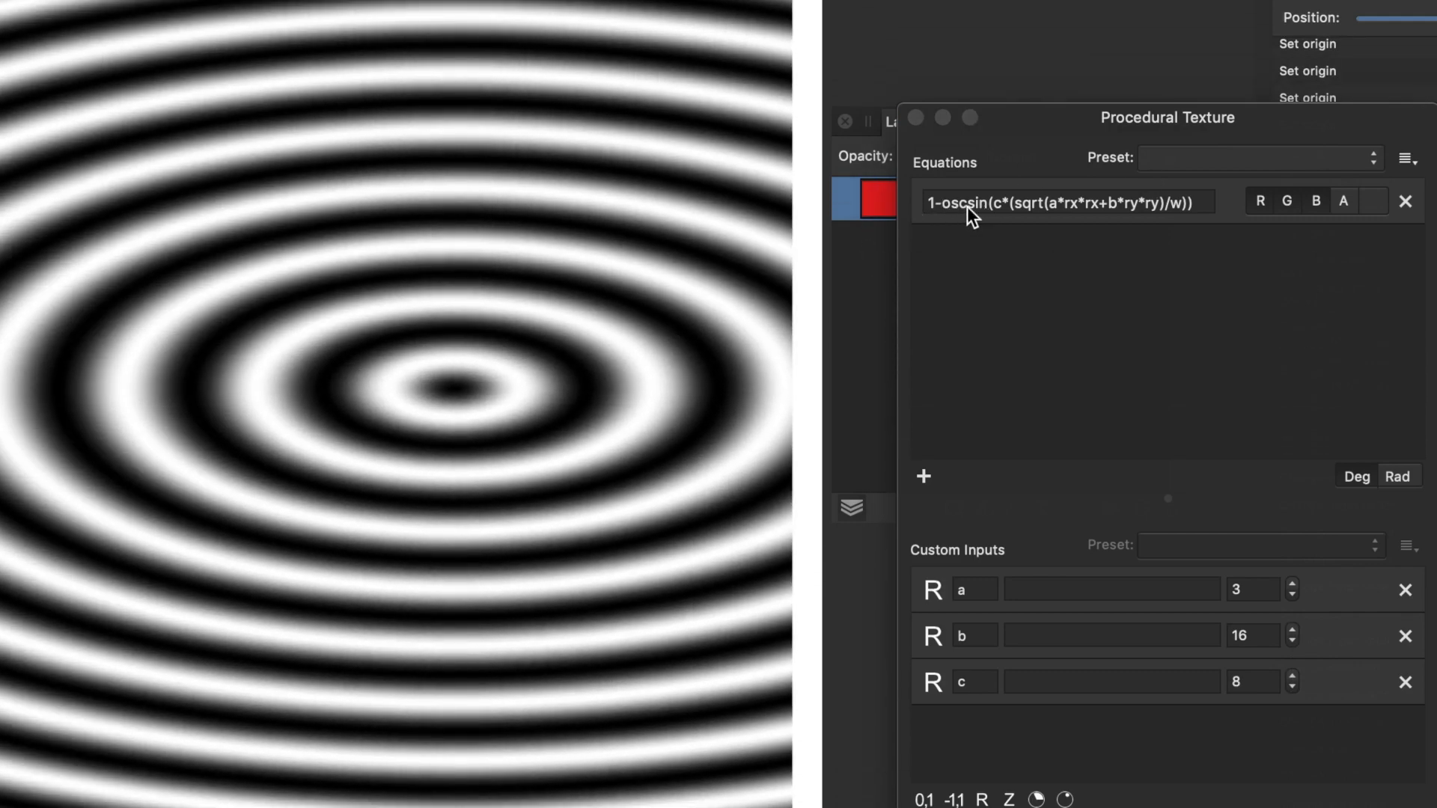
Step: Copy the full oscsin equation and add two more equations to the filter
left_click(1204, 202)
key("super+c")
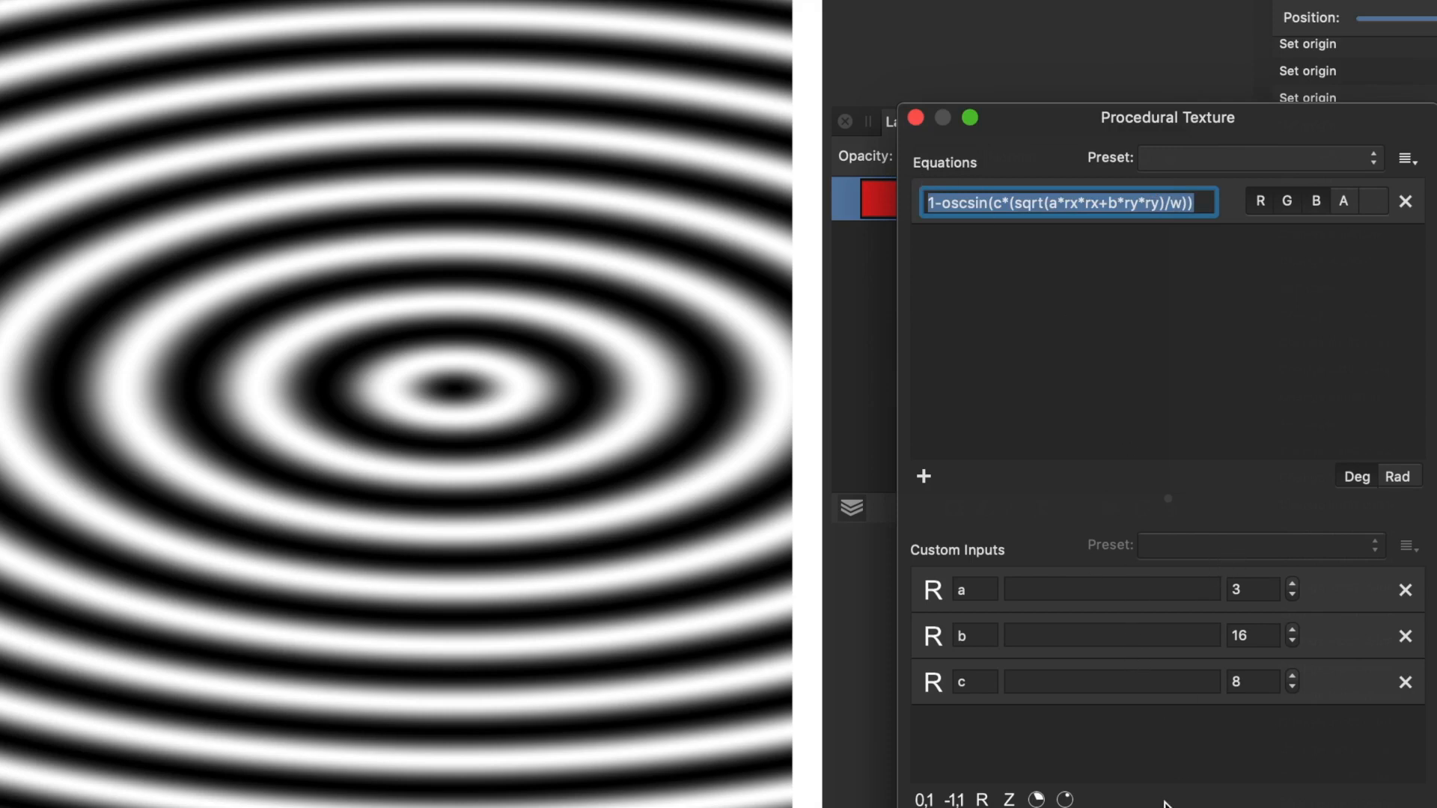
left_click_drag(1265, 762, 1265, 807)
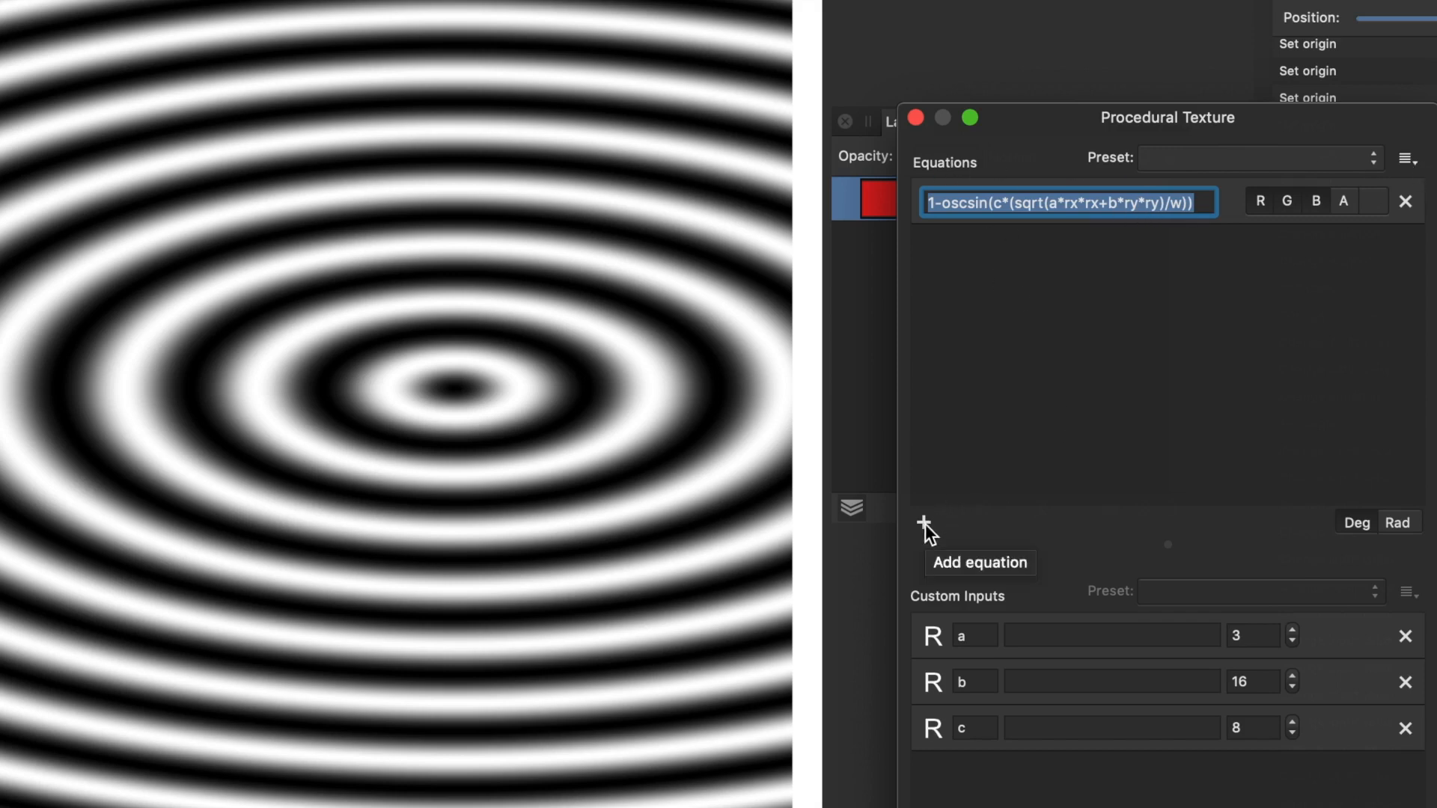
left_click(925, 524)
left_click(925, 524)
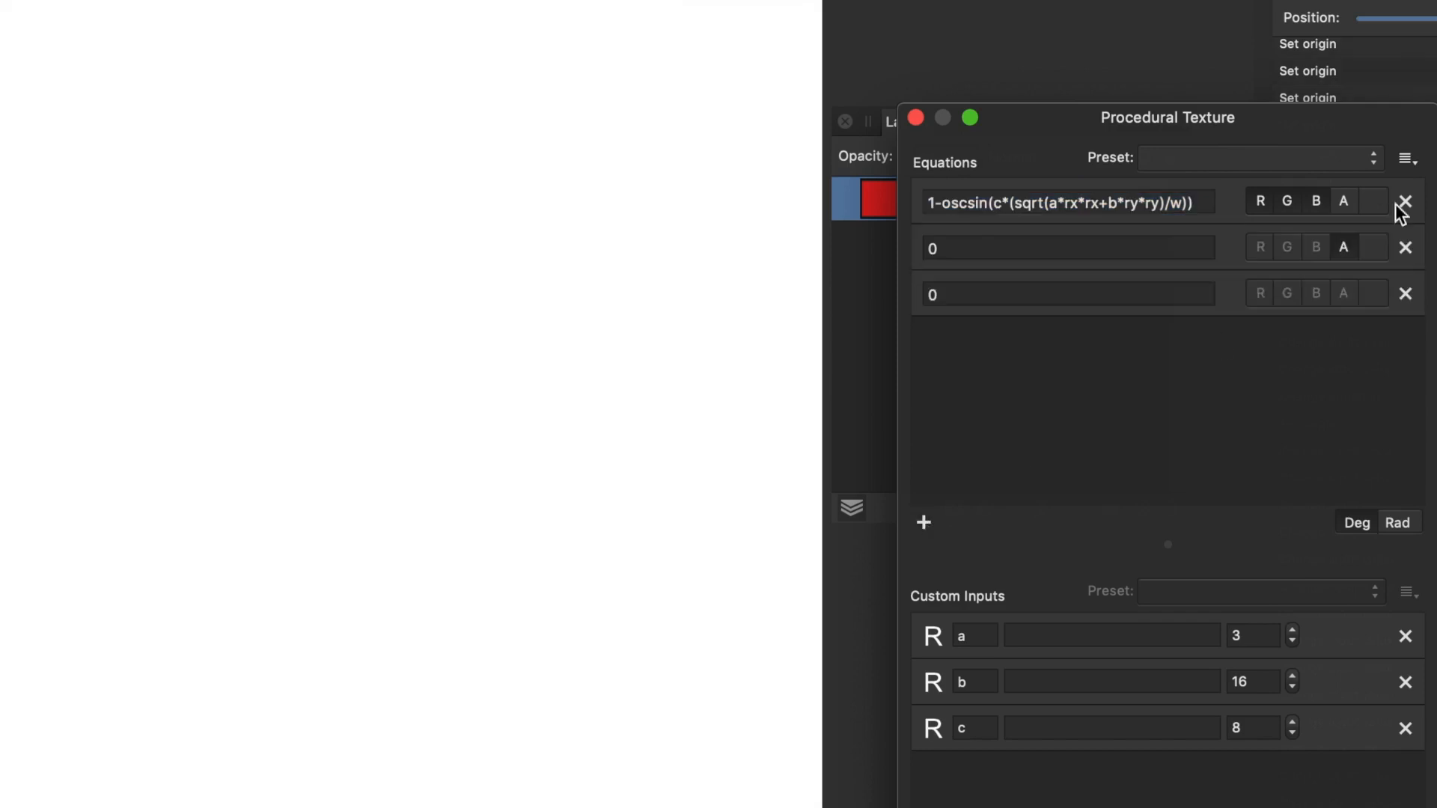
Step: Assign the first equation to only the red channel, the second to green and the third to blue
left_click(1286, 202)
left_click(1315, 202)
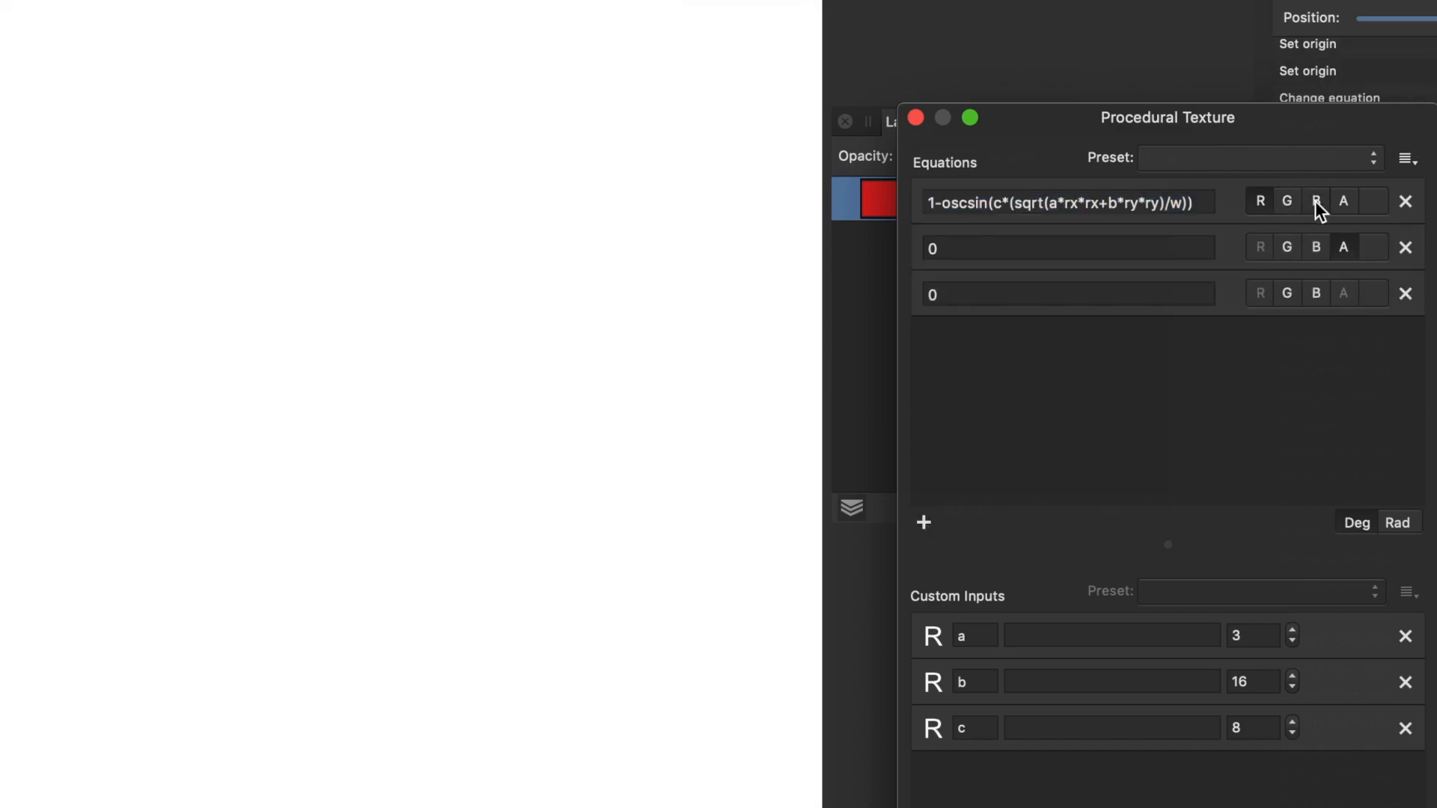
left_click(1347, 248)
left_click(1287, 252)
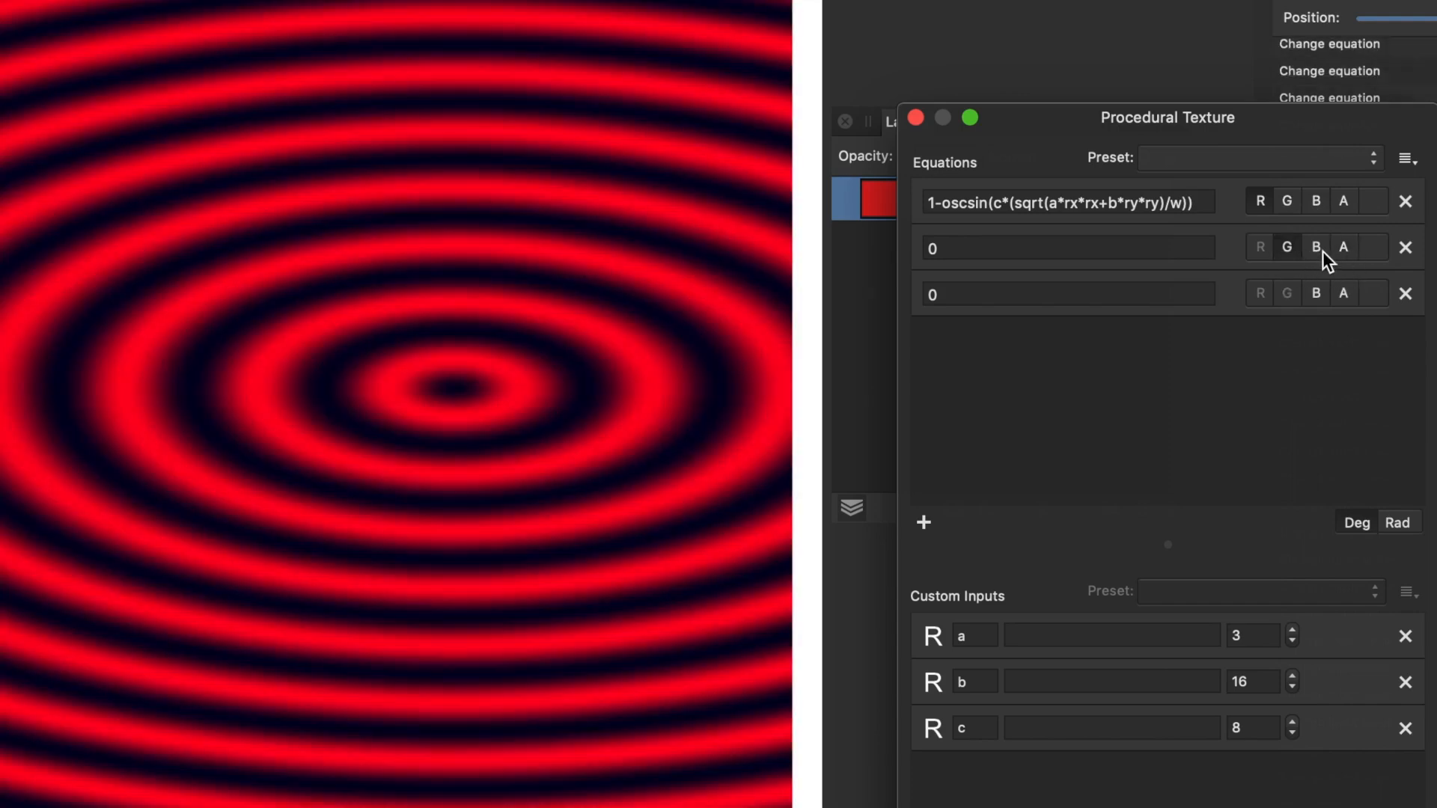
left_click(1346, 293)
left_click(1348, 295)
left_click(1319, 297)
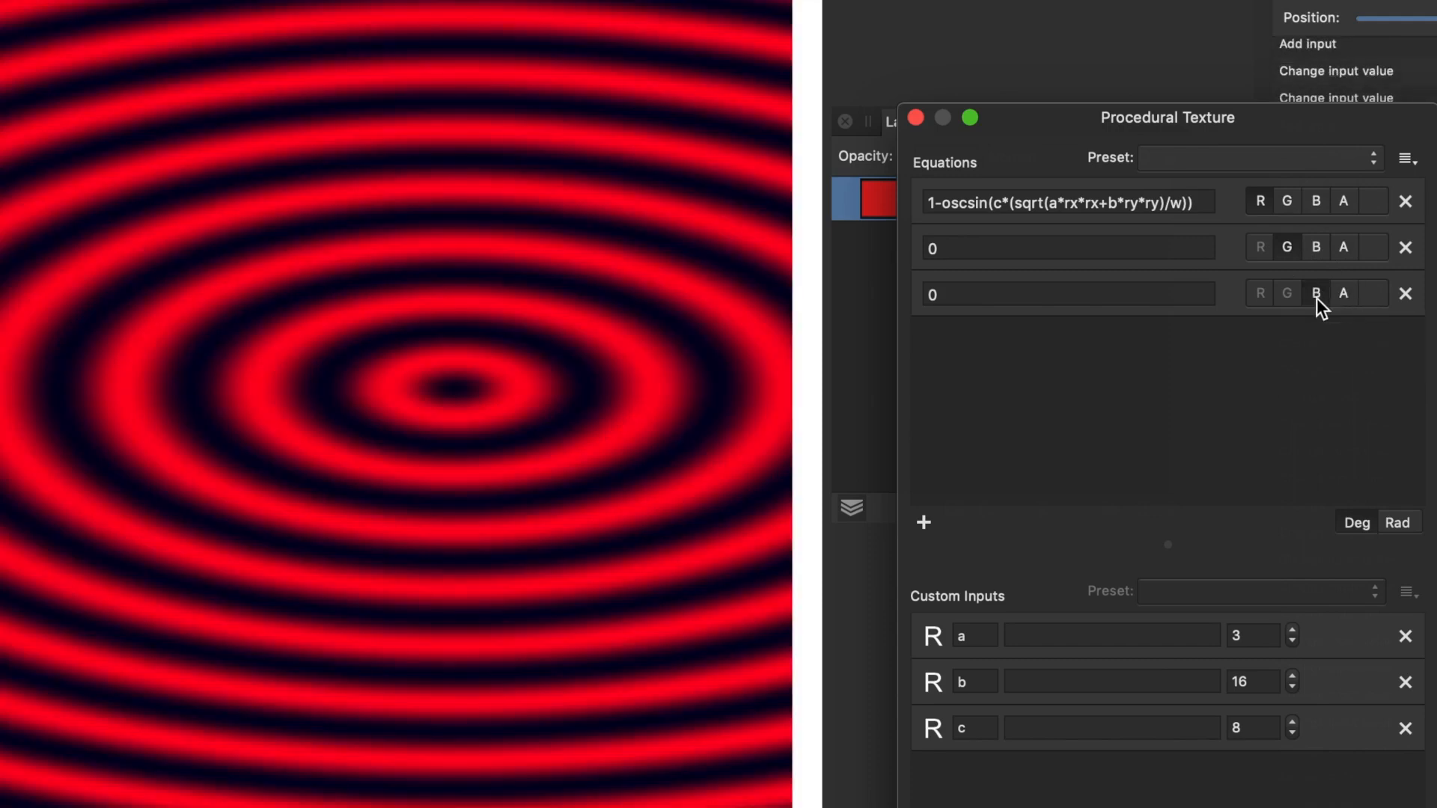
Step: Paste the copied oscsin equation into the green and blue equations, and move the ring origin slightly left and down
left_click(930, 248)
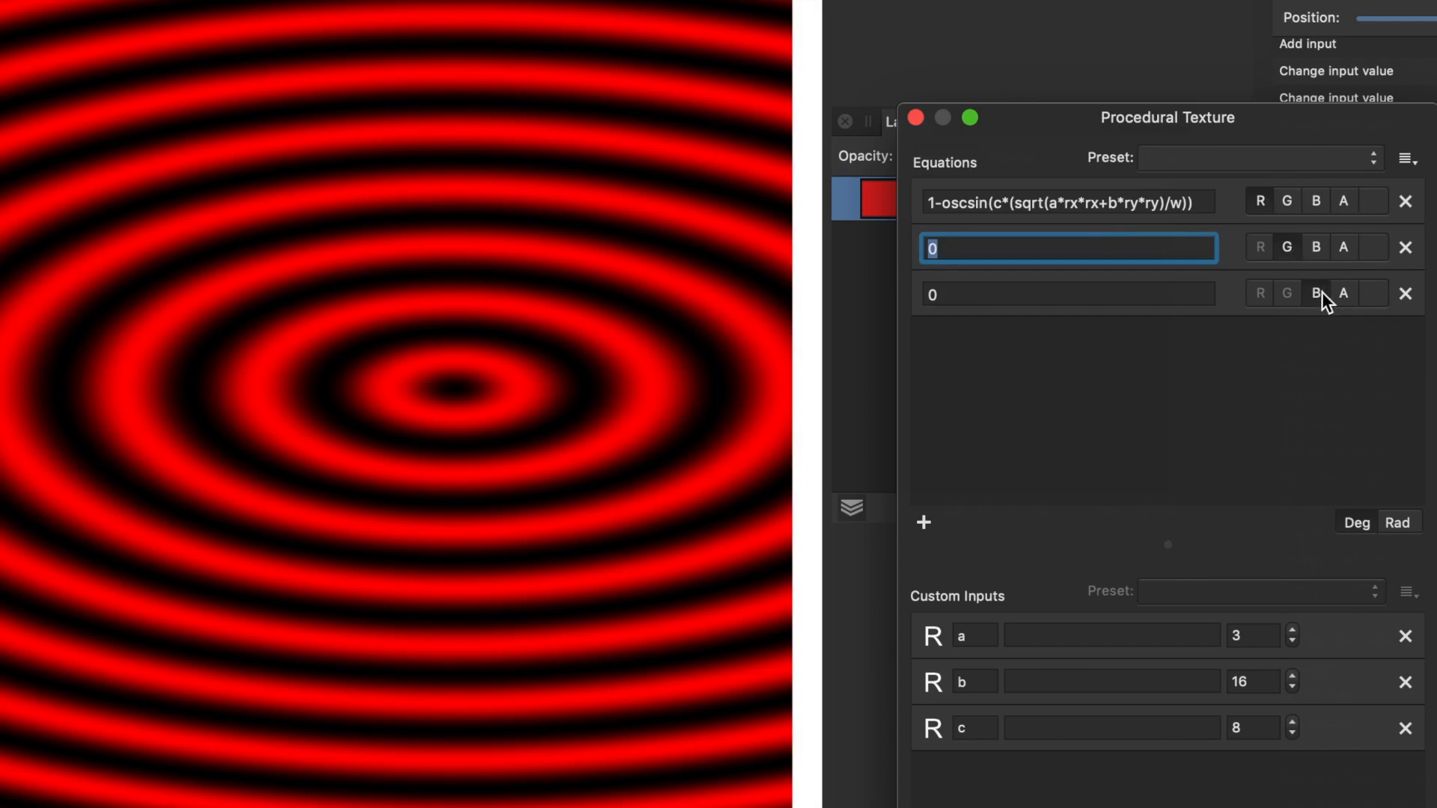
left_click(1289, 252)
key("super+v")
left_click(966, 292)
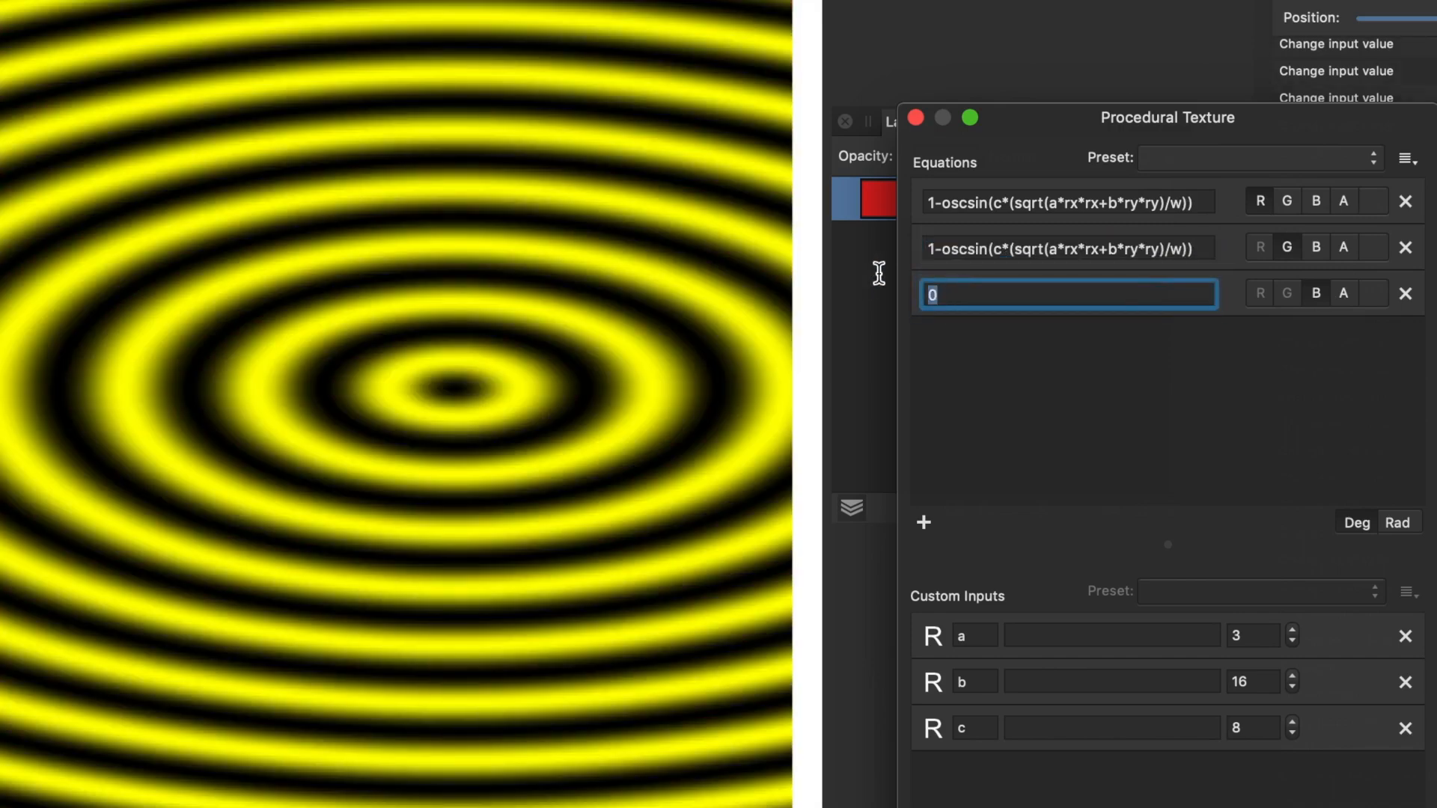
key("super+v")
key("Return")
left_click_drag(457, 355, 408, 424)
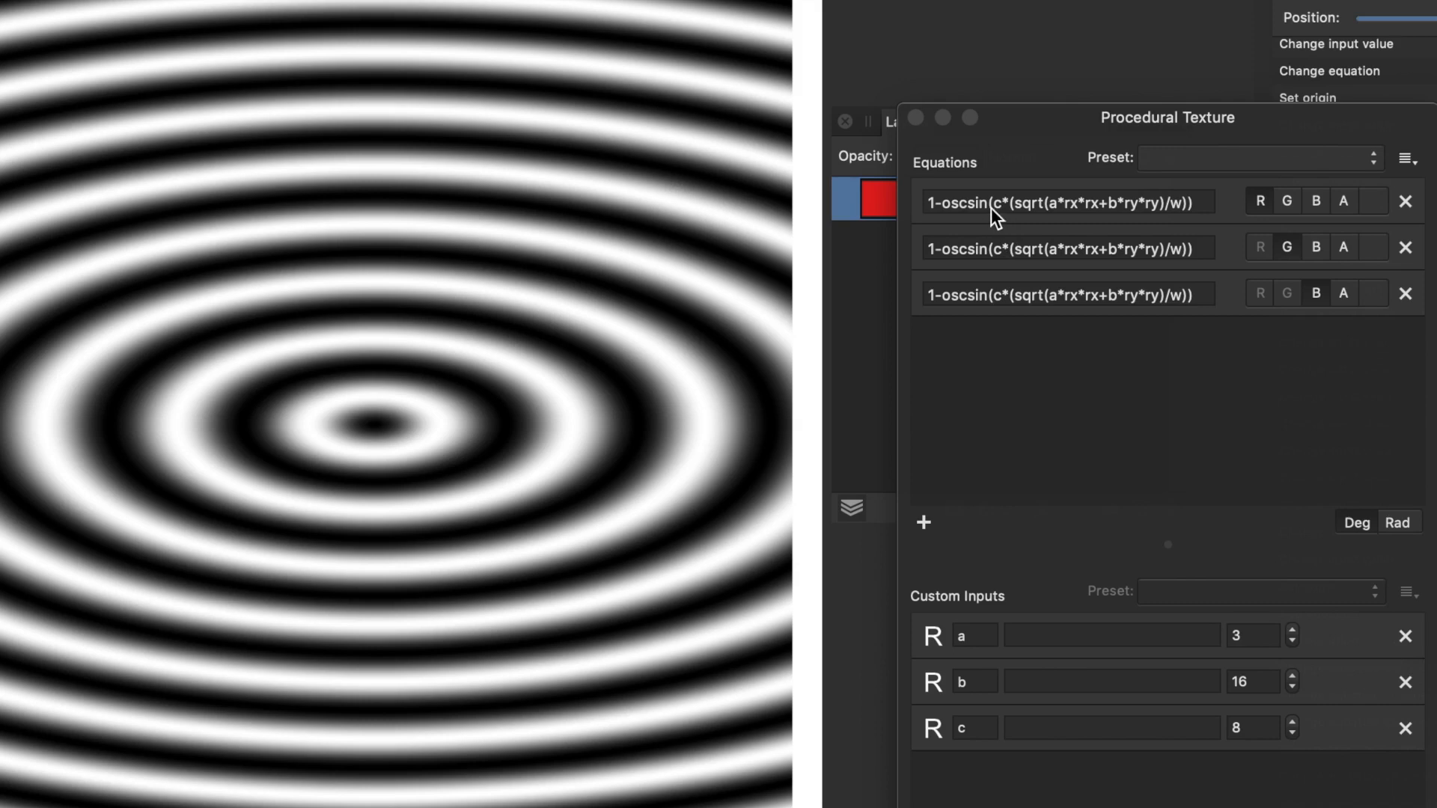
Step: Rename input c to rc and add two inputs named gc and bc, setting gc to 1
left_click(960, 728)
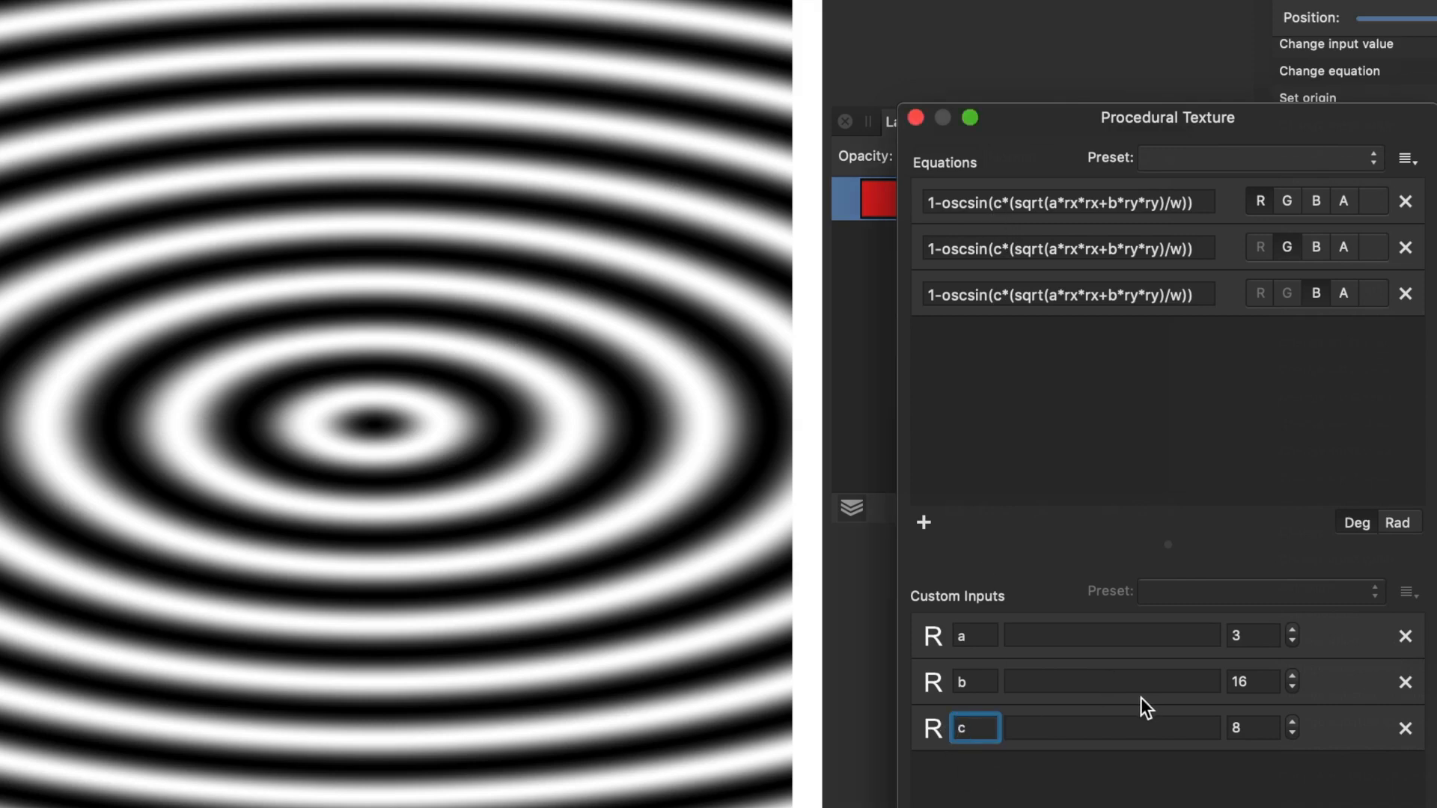
type("r")
left_click(932, 807)
left_click_drag(972, 776, 917, 767)
type("gc")
key("Return")
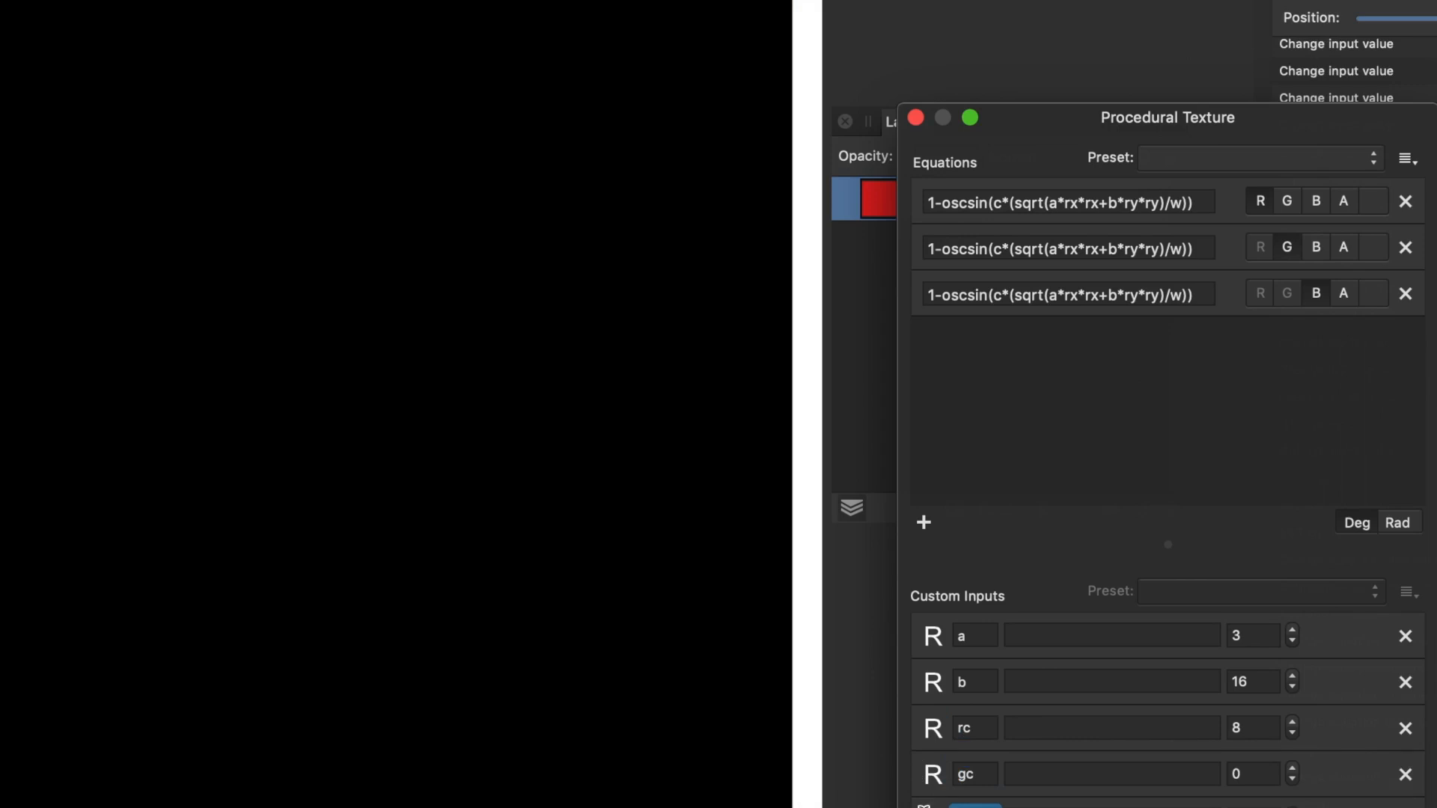
key("Tab")
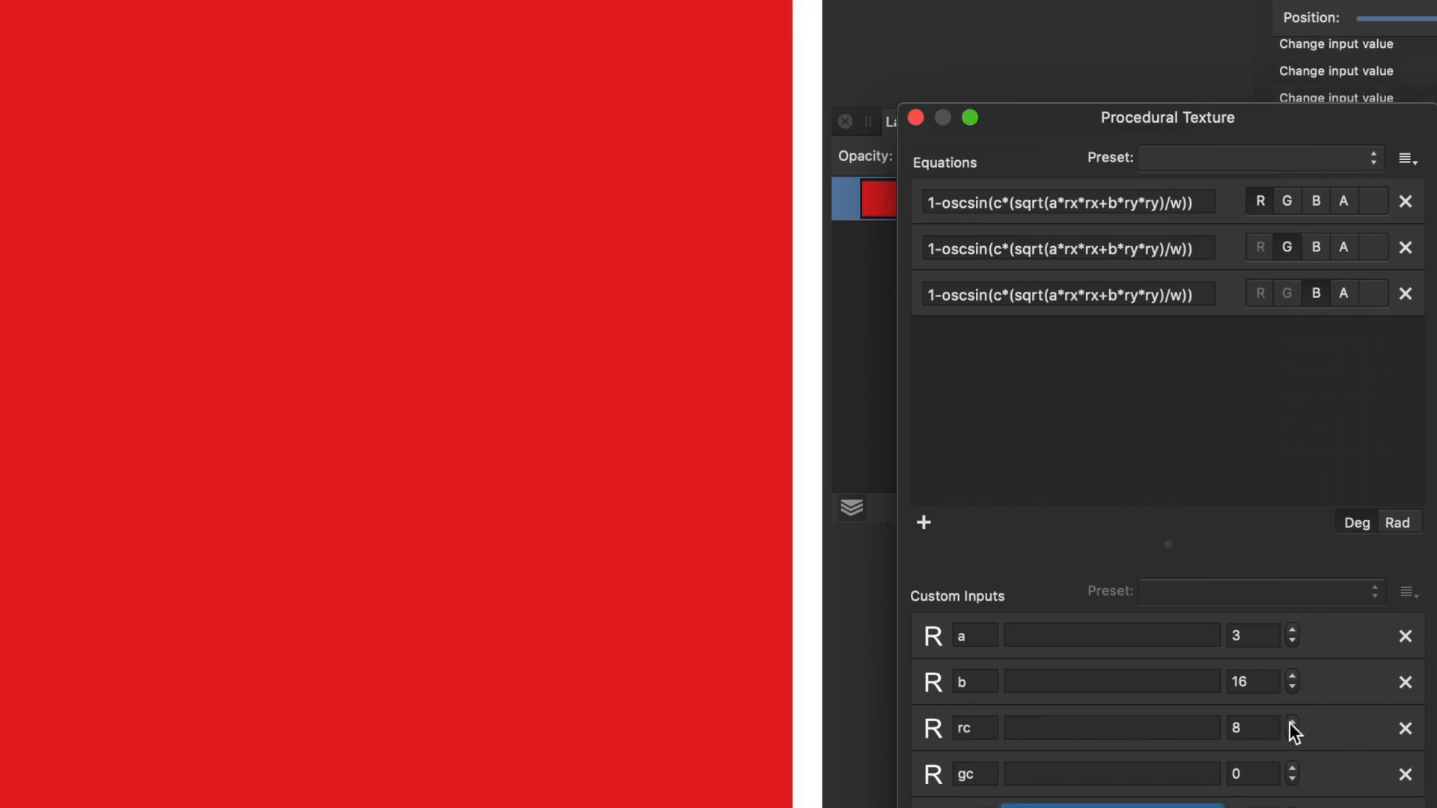
left_click(1295, 769)
Step: Replace c with rc in the red equation, gc in the green equation and bc in the blue equation
left_click(993, 203)
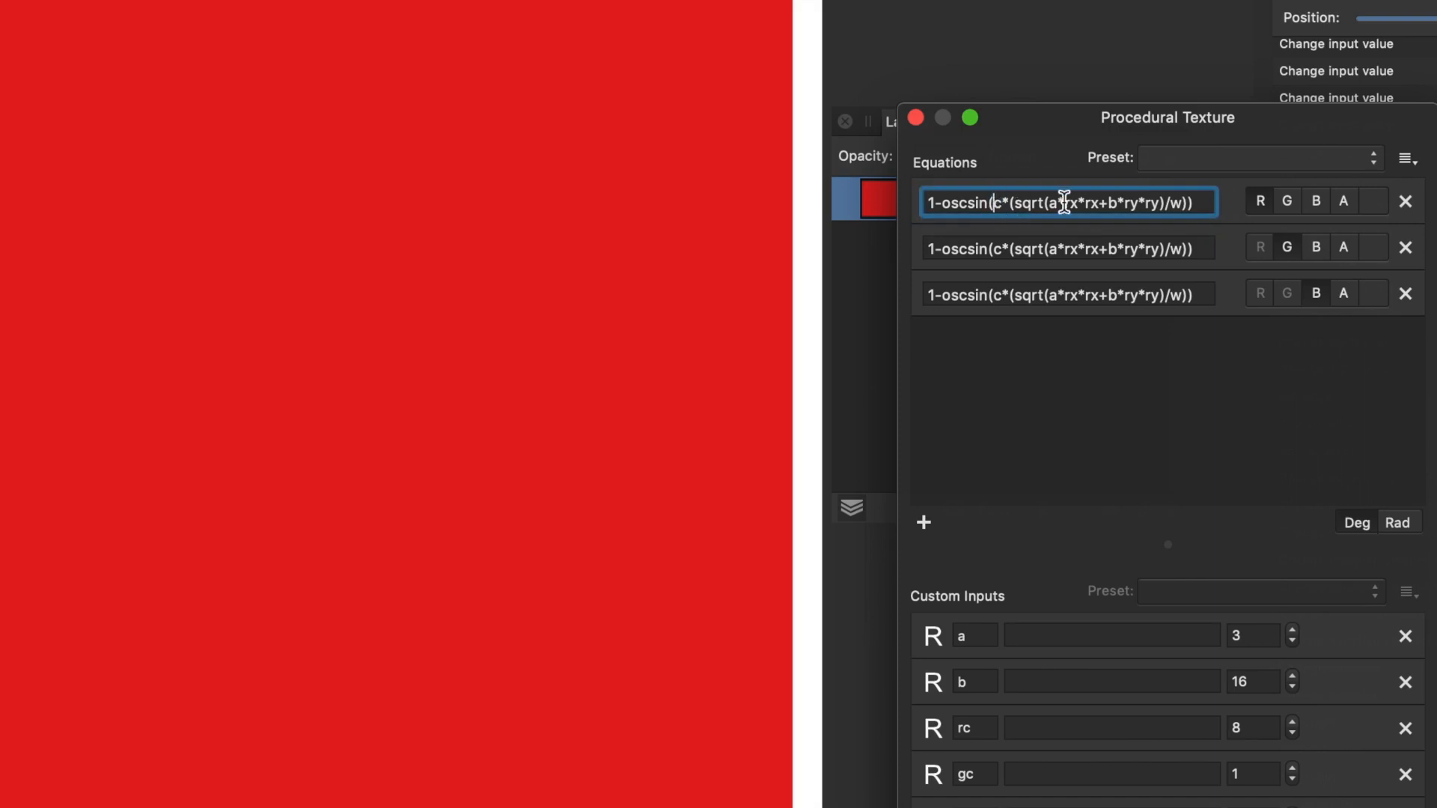
type("r")
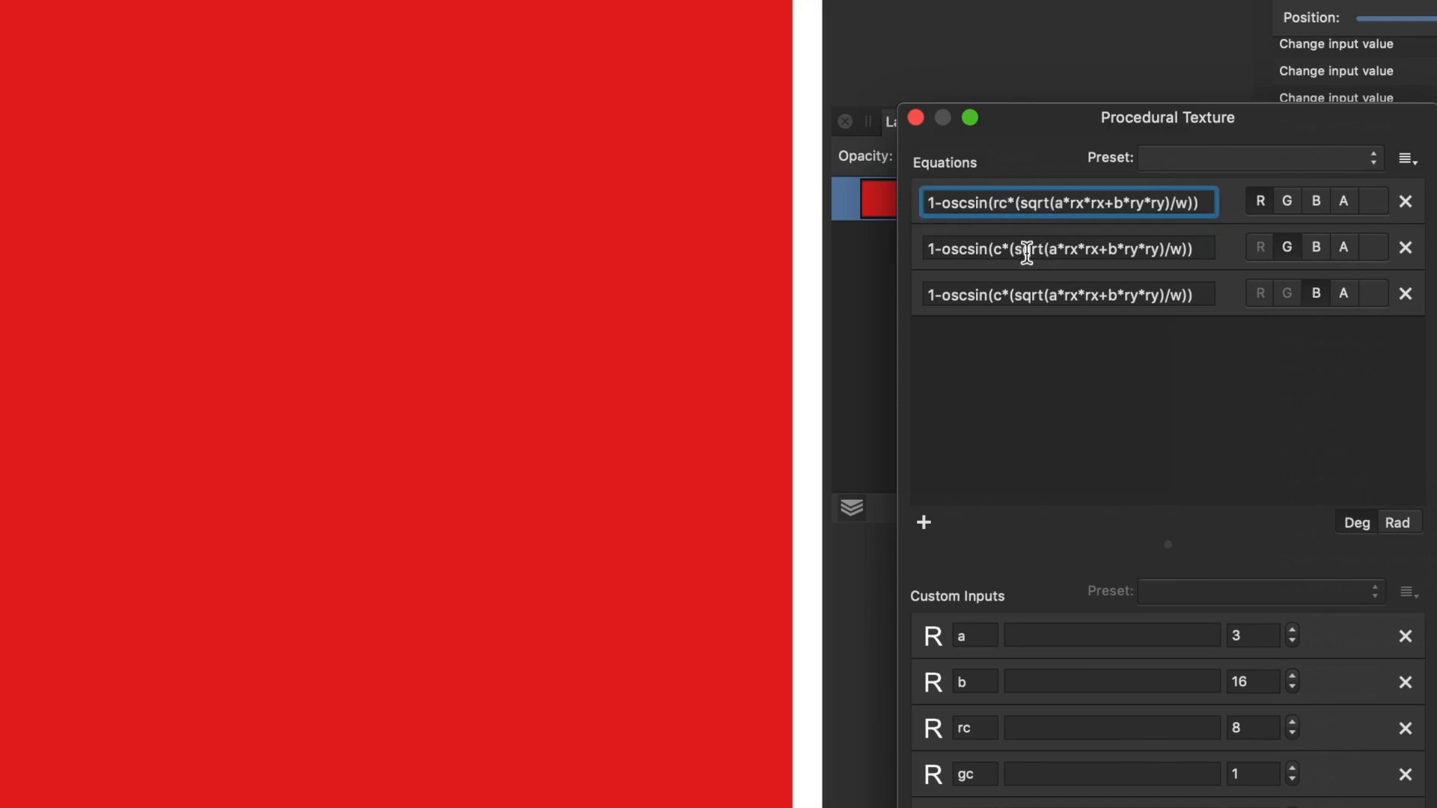
left_click(996, 248)
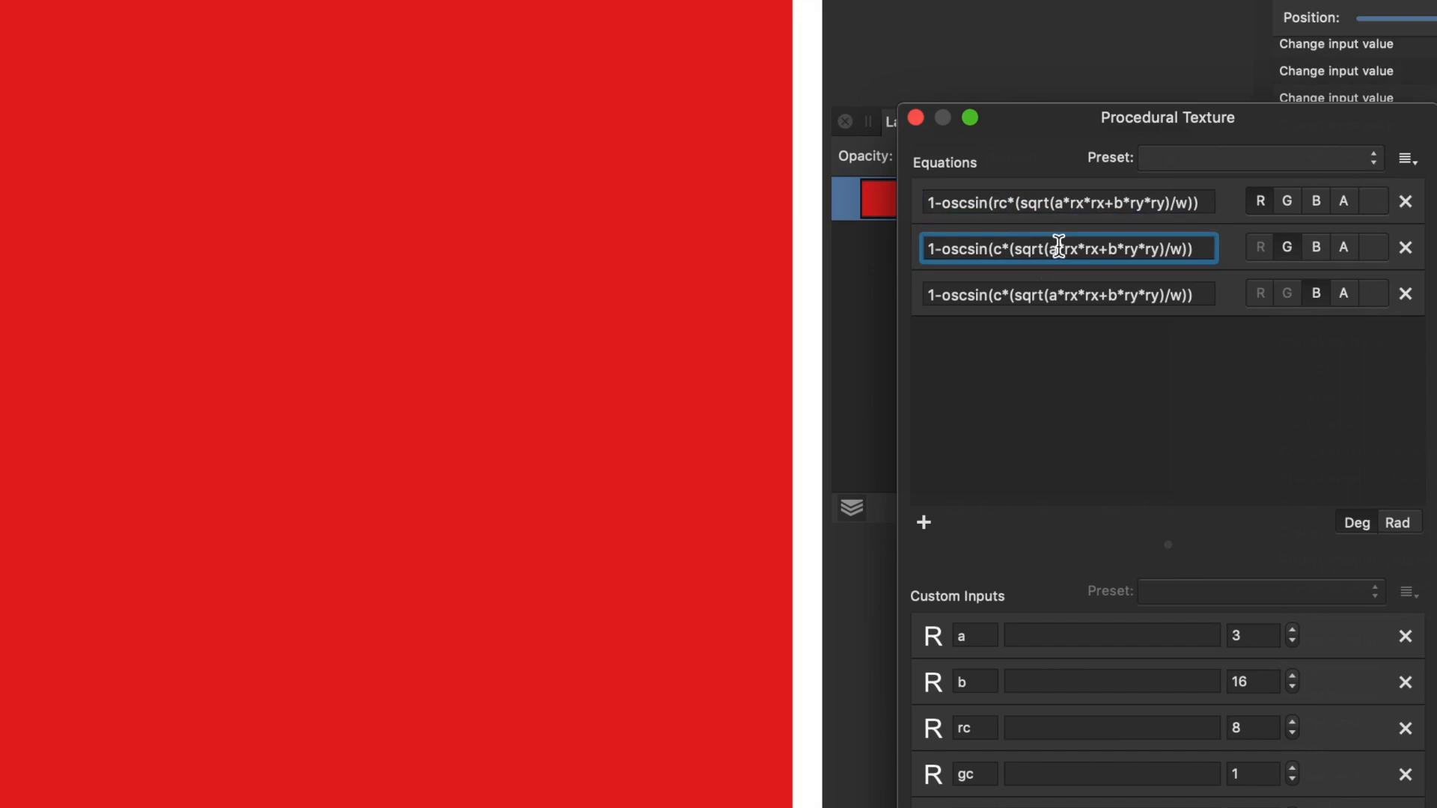
type("g")
left_click(992, 296)
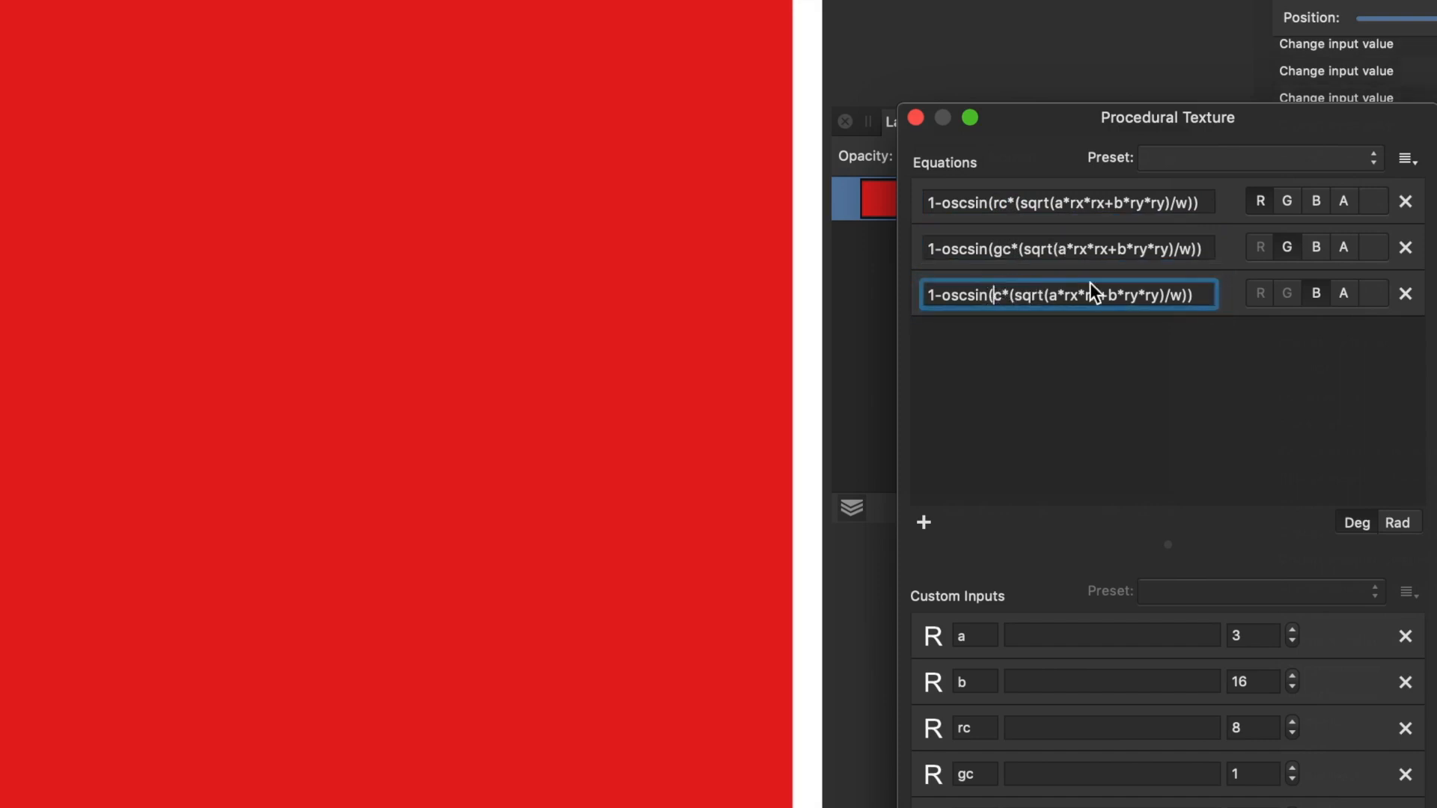
type("b")
key("Return")
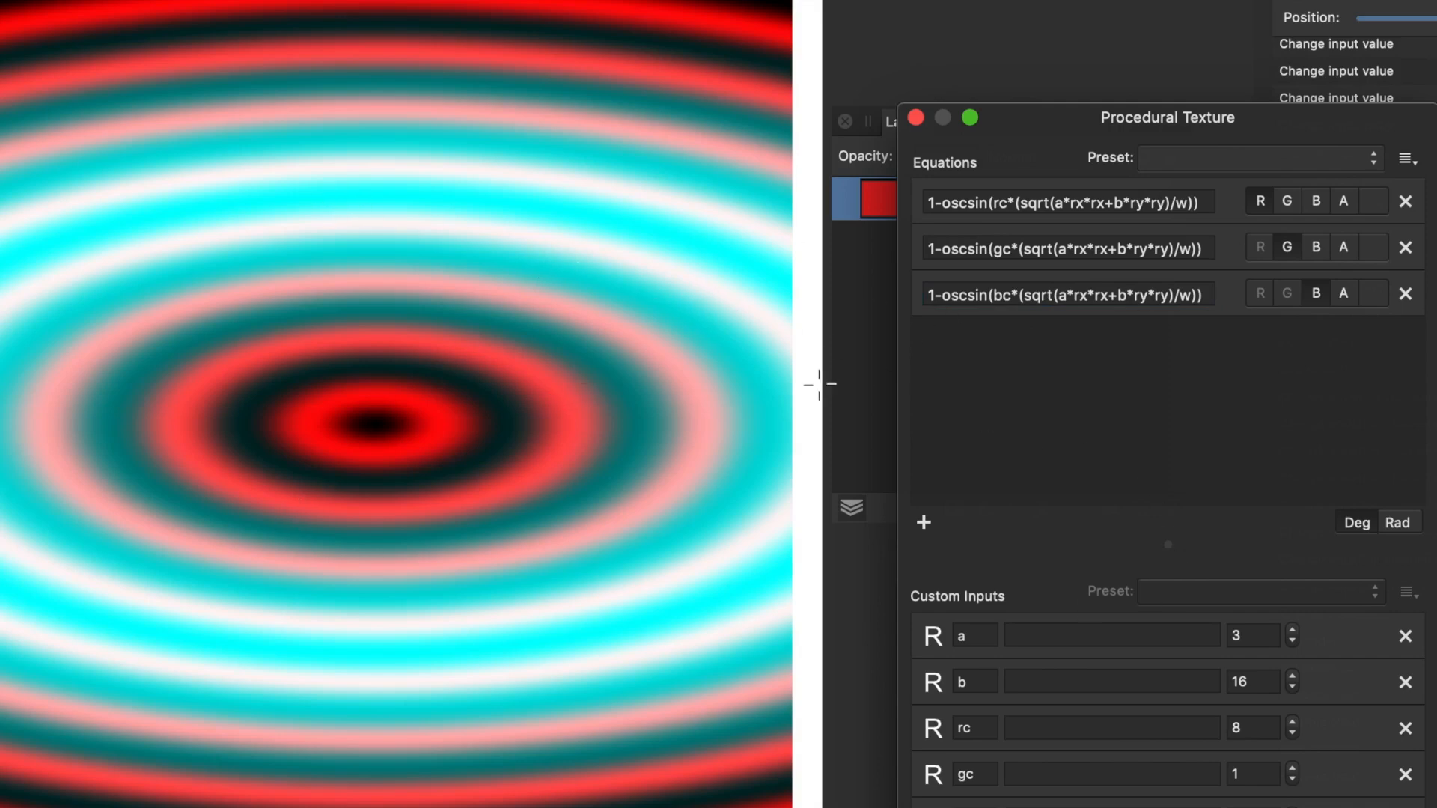
Step: Try input rc at 10, then lower it to 5 to widen the red rings
left_click(1292, 720)
left_click(1292, 722)
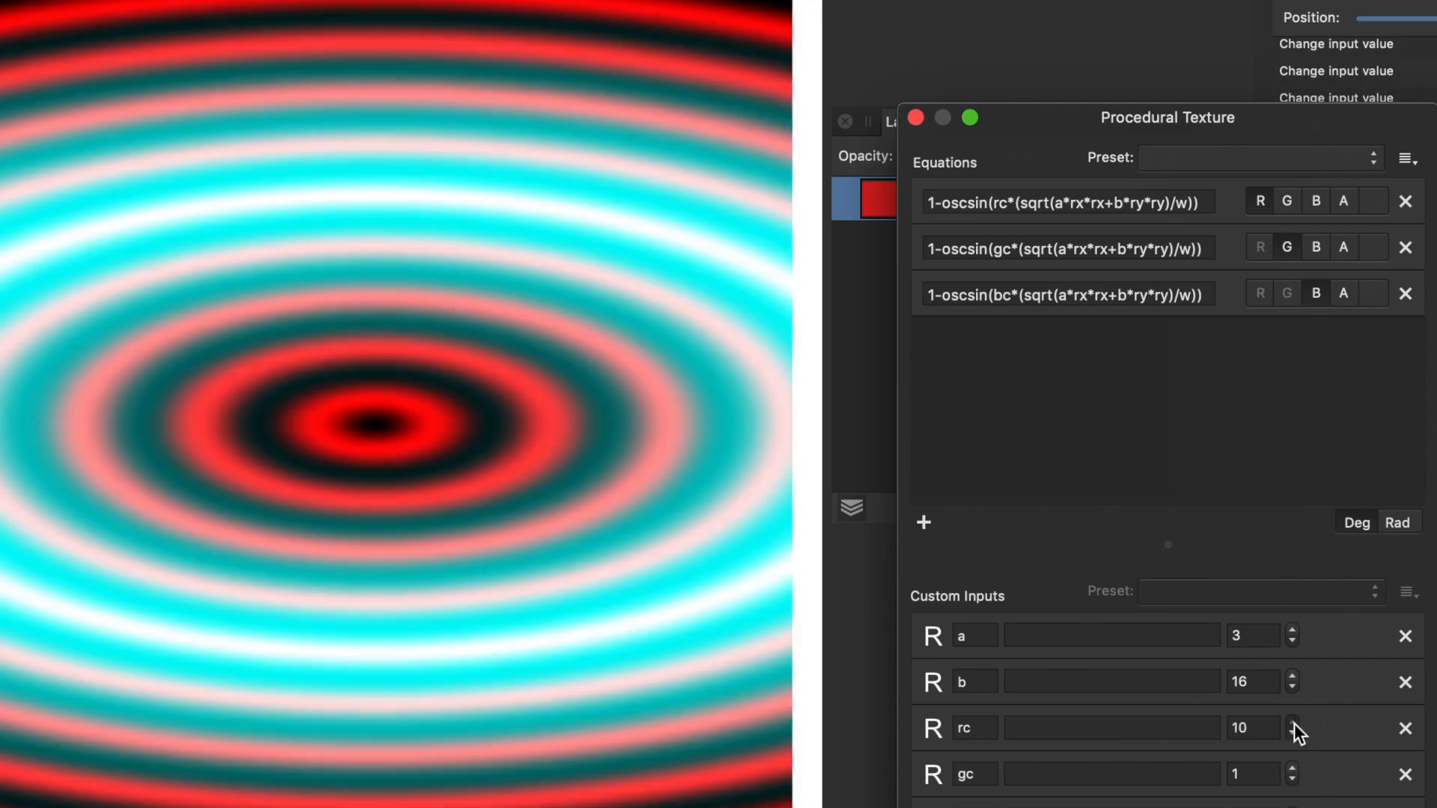
left_click(1294, 723)
left_click(1297, 736)
left_click(1297, 735)
left_click(1297, 736)
left_click(1297, 736)
left_click(1297, 736)
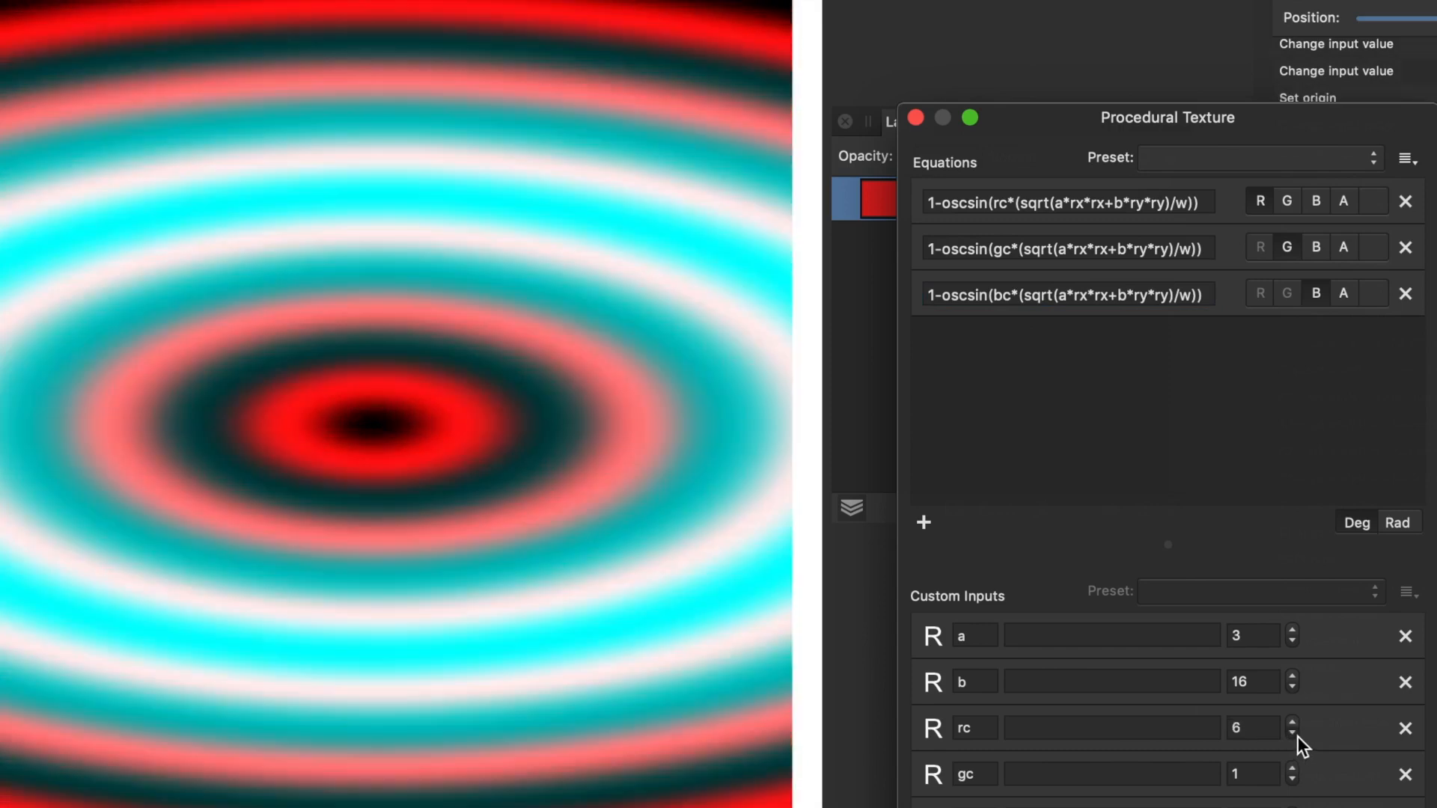
left_click(1297, 736)
Step: Set input gc to 4 and bc to 2, and move the ring origin toward the rectangle's upper-left area
left_click(1293, 769)
left_click(1293, 770)
left_click(1293, 769)
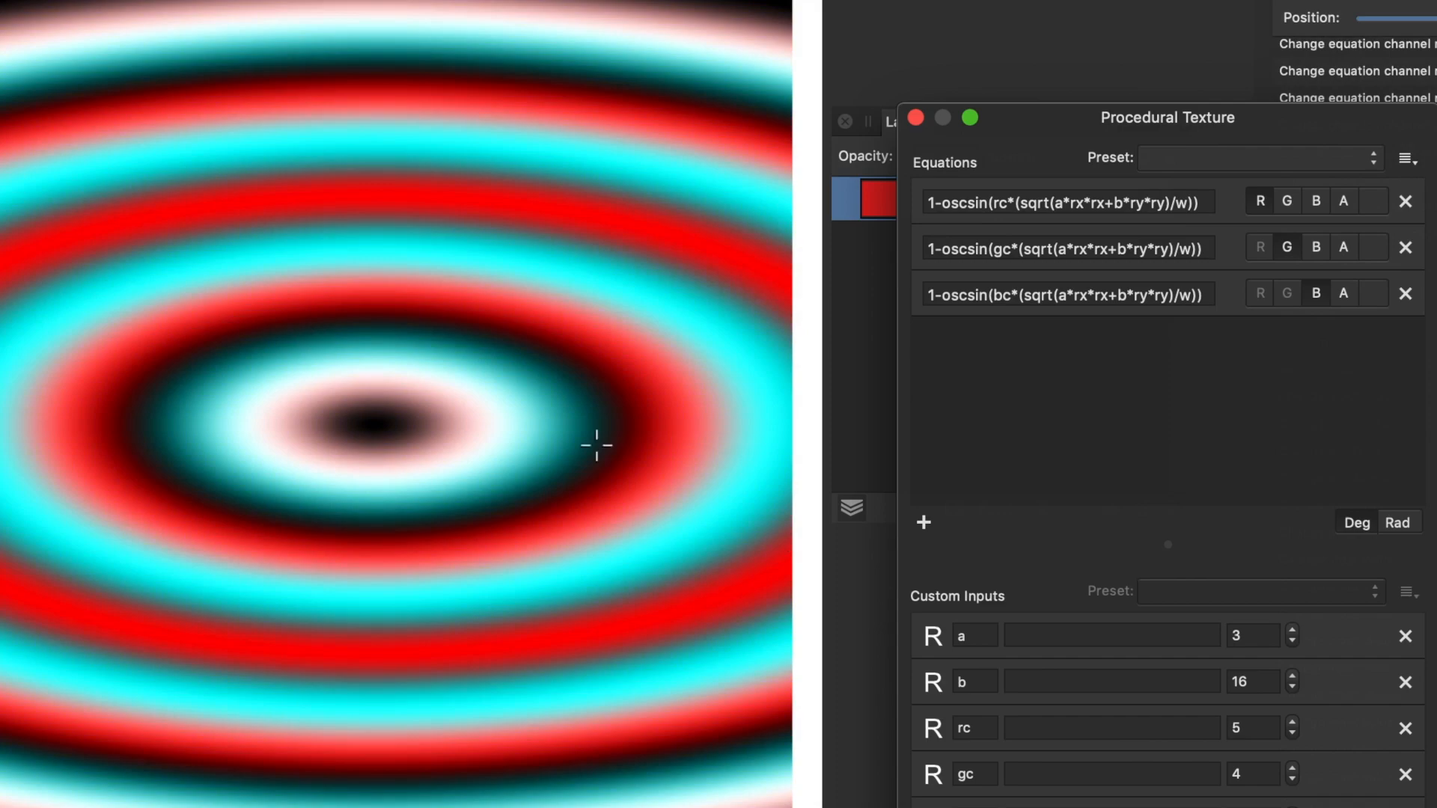
left_click_drag(218, 324, 102, 202)
left_click_drag(583, 547, 524, 442)
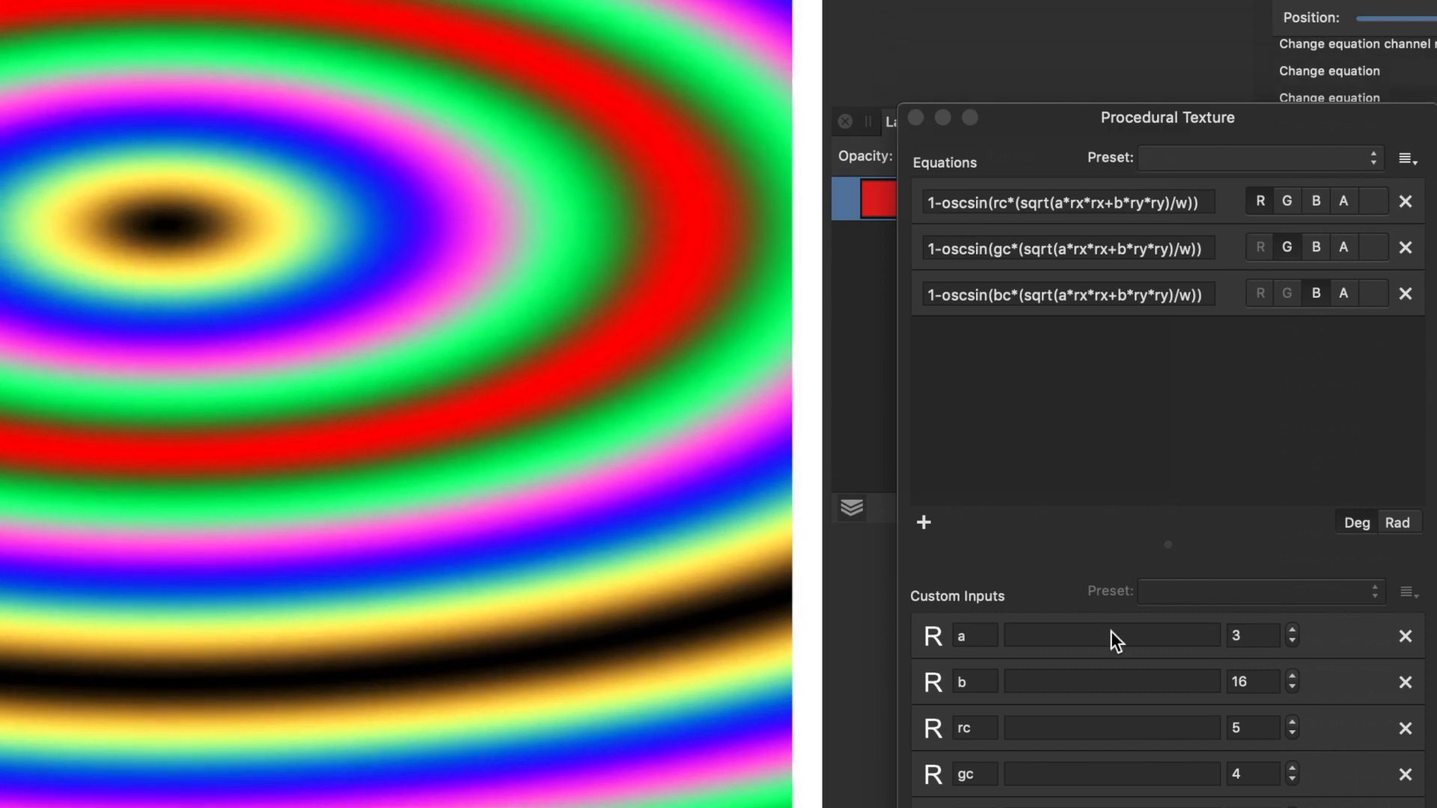
Step: Try input b at 11, then raise it to 27 to compress the rings vertically
left_click(1293, 687)
left_click(1293, 687)
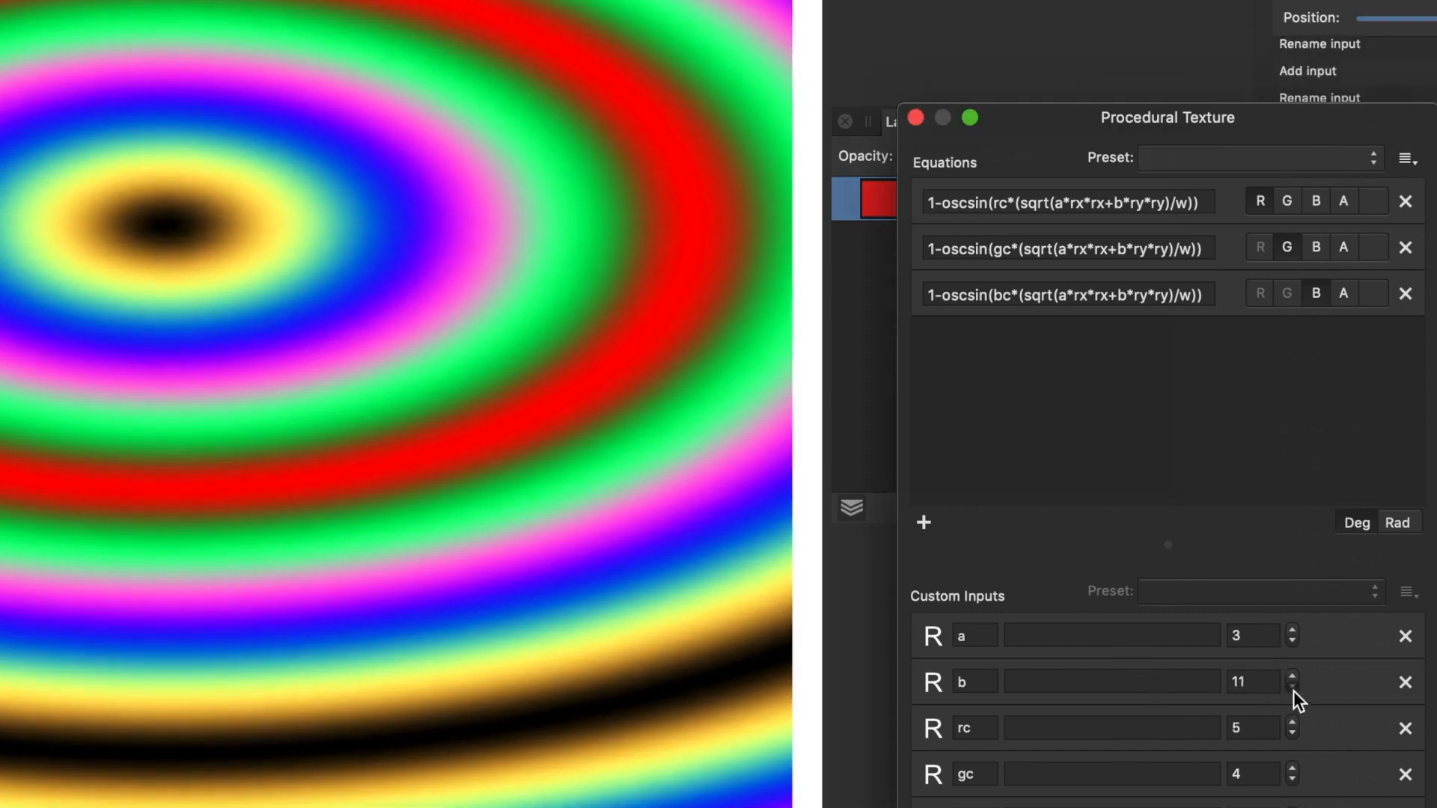
left_click(1292, 687)
left_click(1291, 676)
left_click(1291, 676)
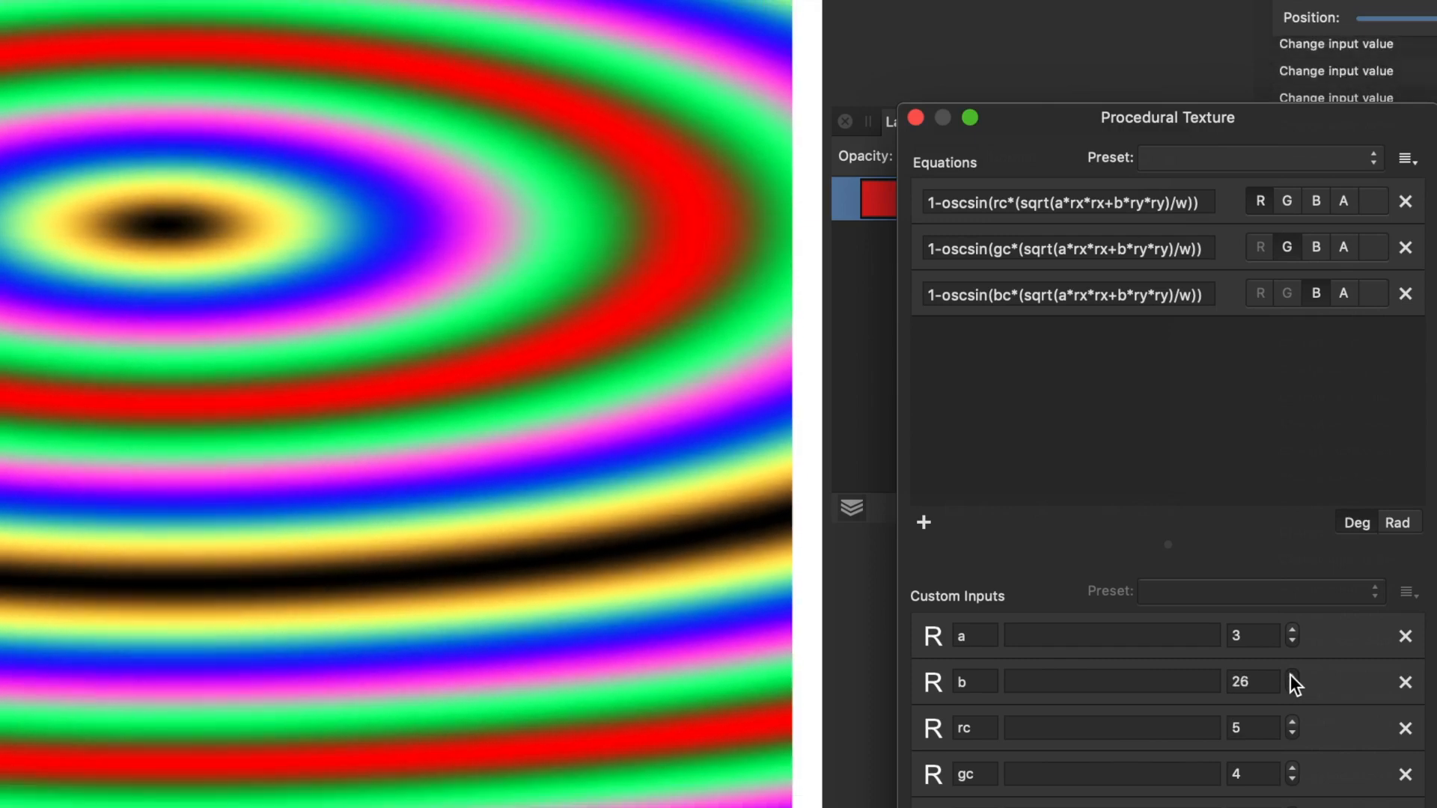
Step: Raise input a to 45 and move the ring origin to the right of the rectangle's centre
left_click(1291, 631)
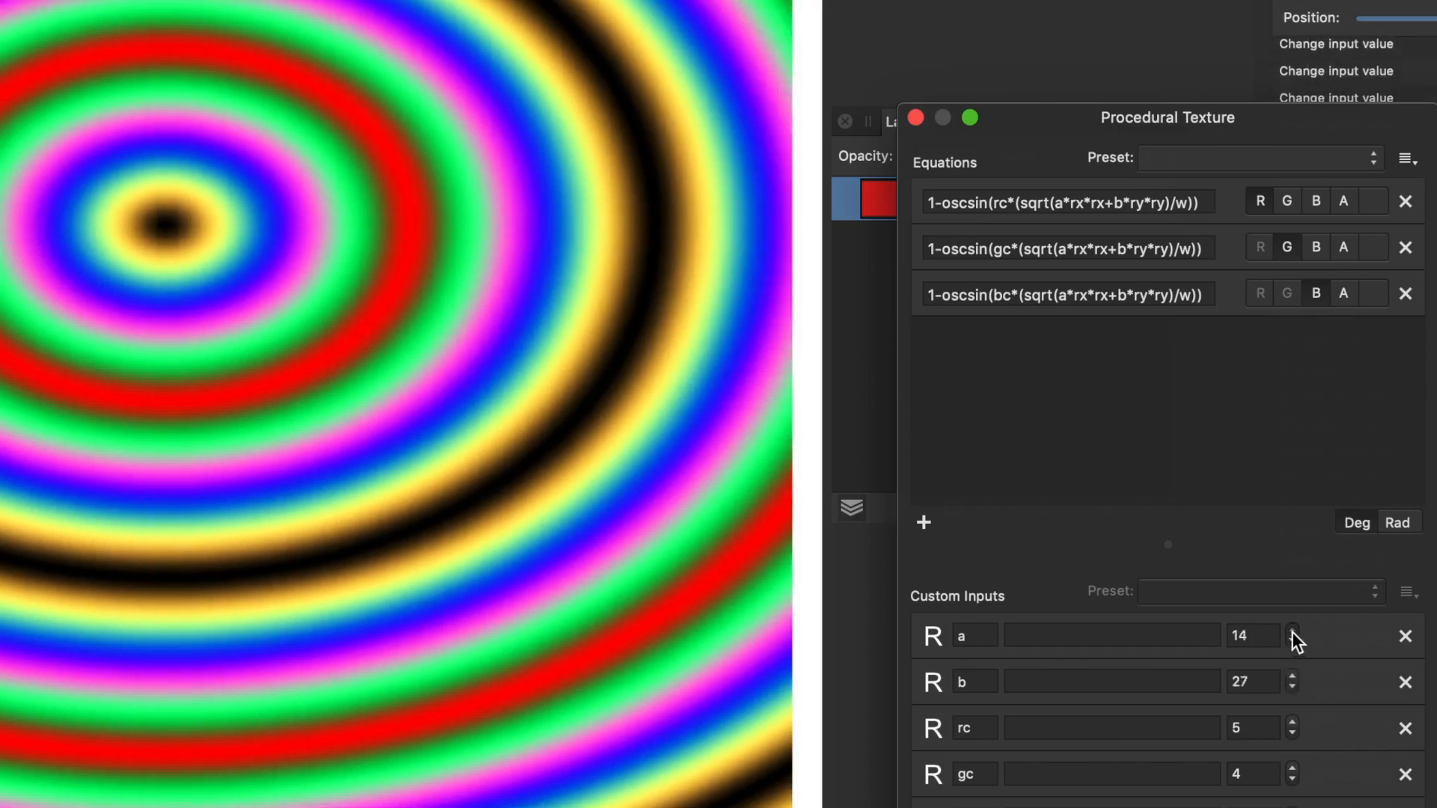
left_click(1292, 631)
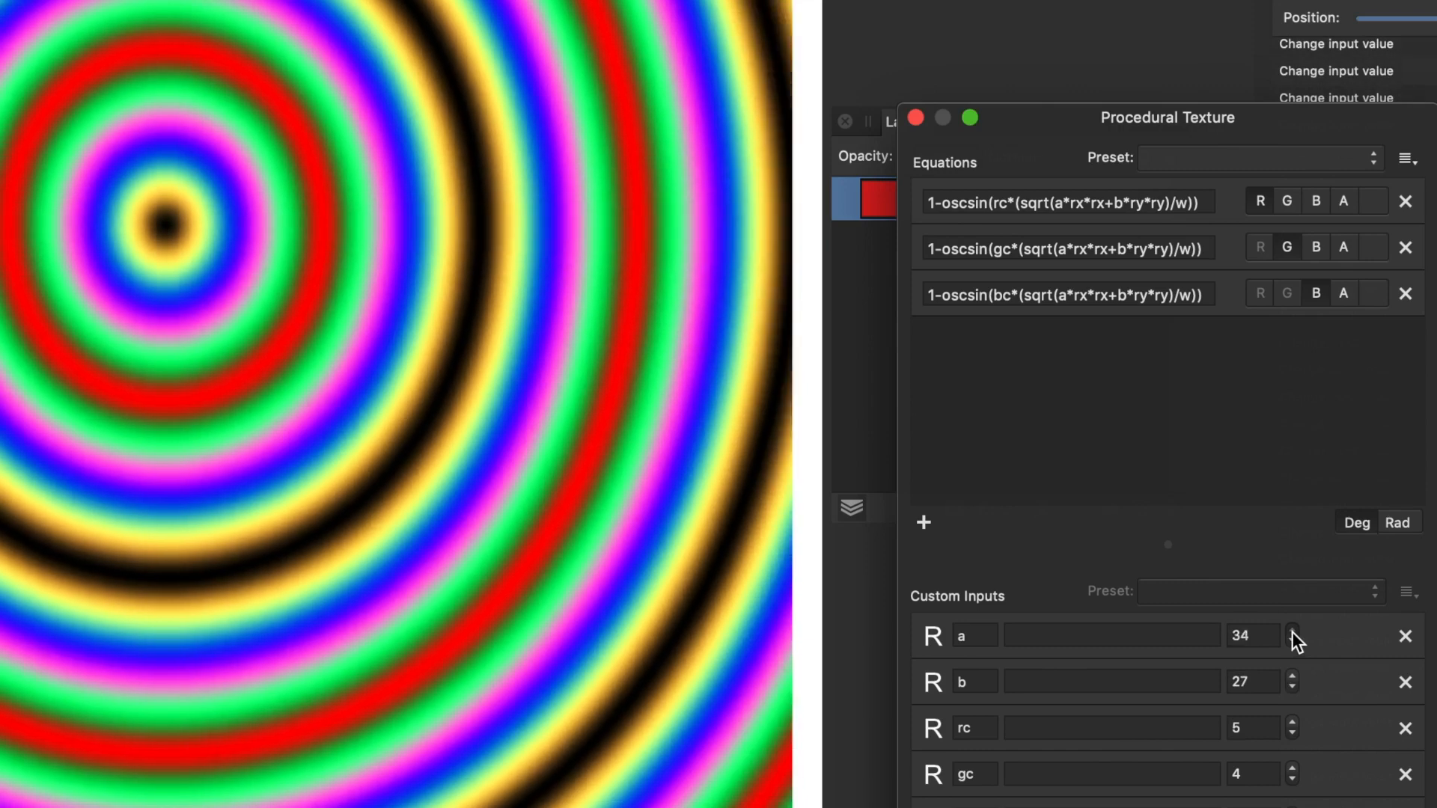
left_click(1291, 631)
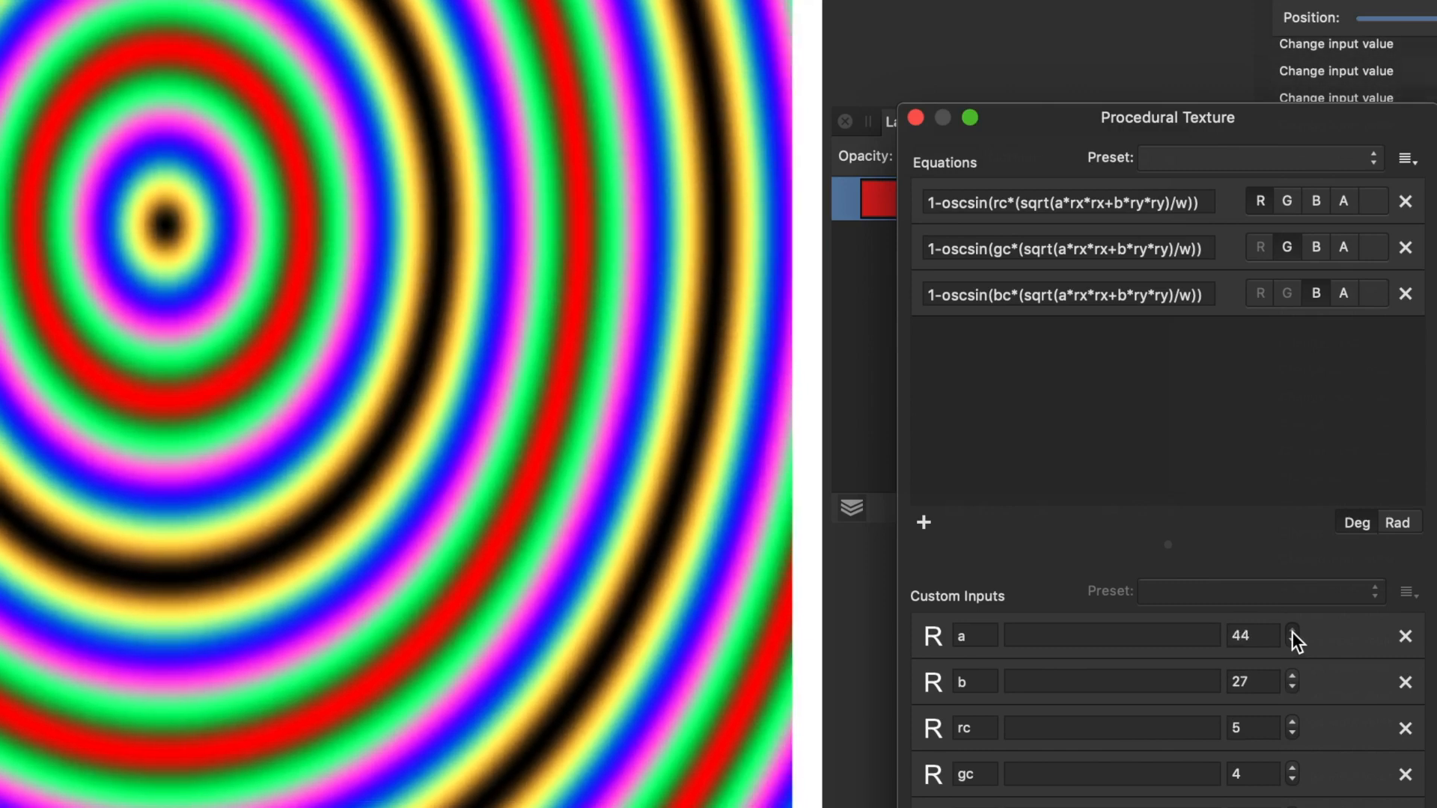
left_click_drag(115, 179, 469, 340)
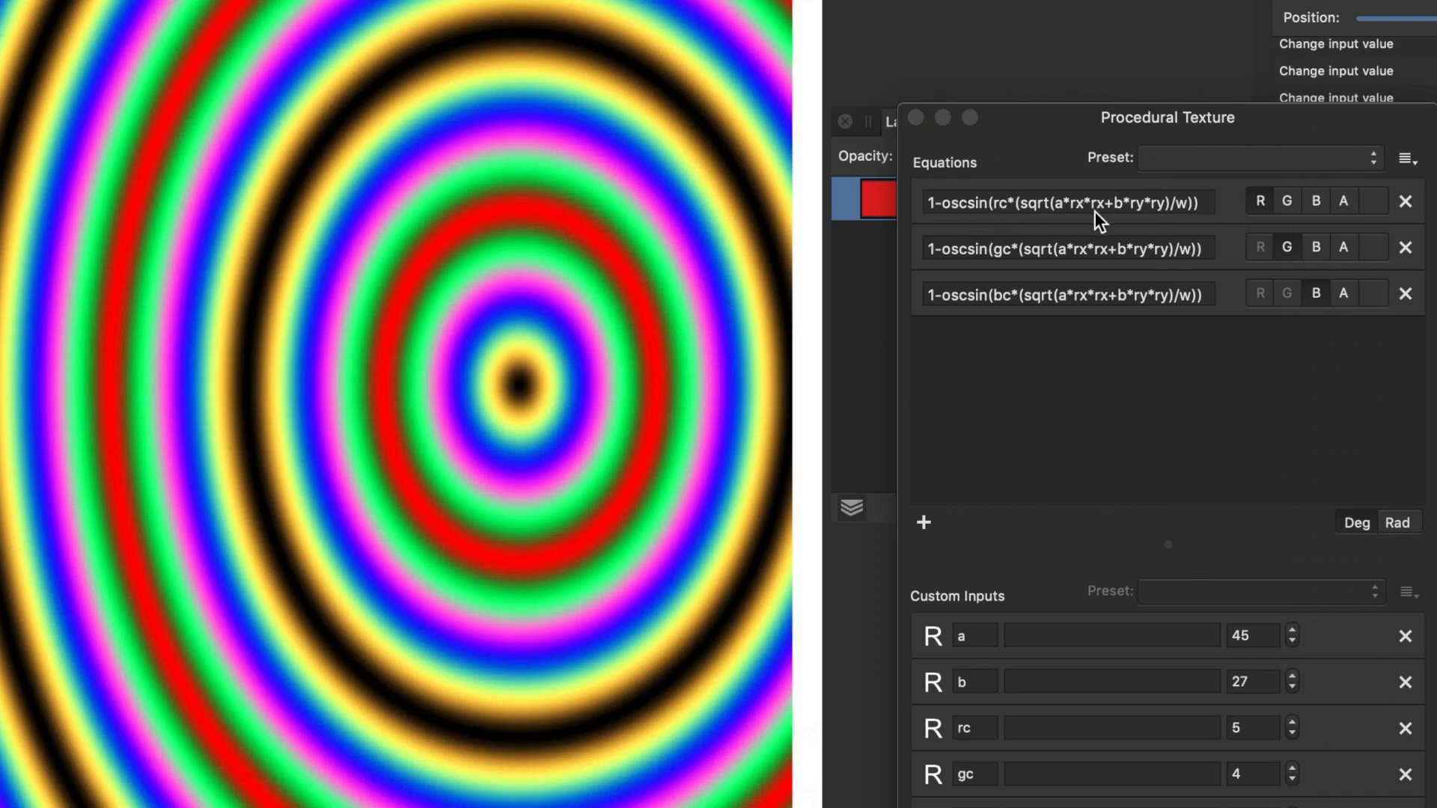
Step: Change the first rx factor in the red equation to (rx-10)
left_click(1071, 209)
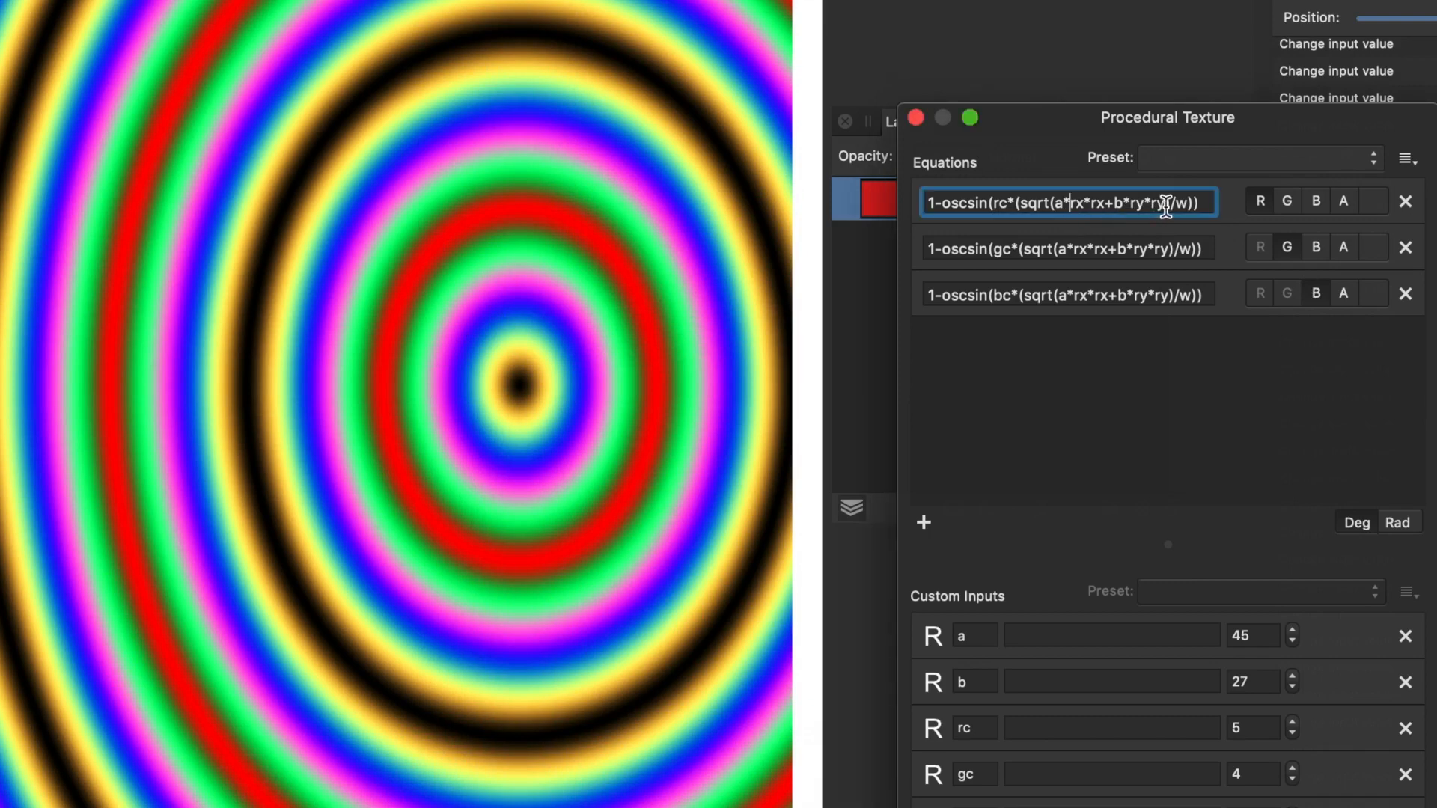
type("(")
key("Right")
key("Right")
type("-10)")
key("Return")
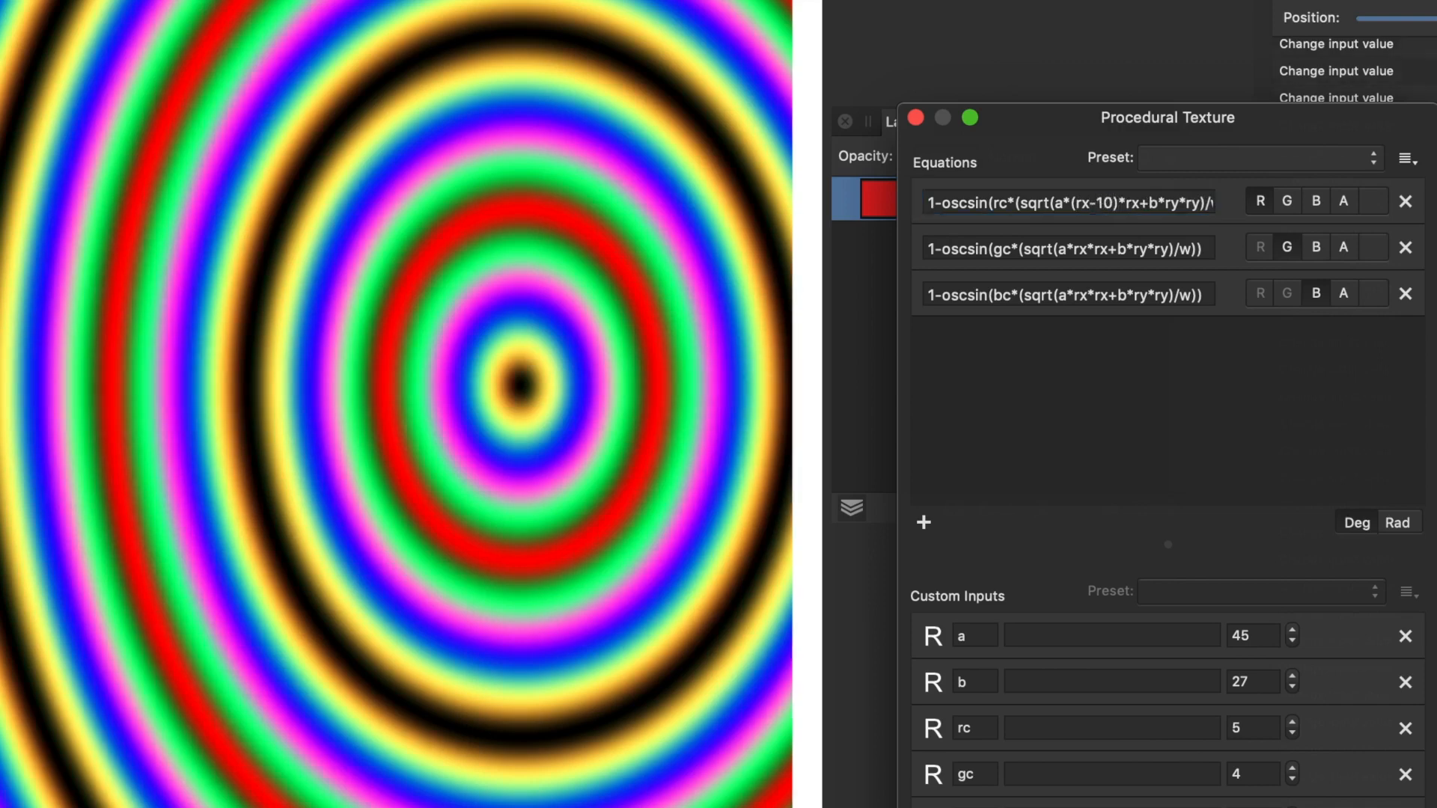
Step: Change the second rx factor in the red equation to (rx-10) as well
left_click(1122, 201)
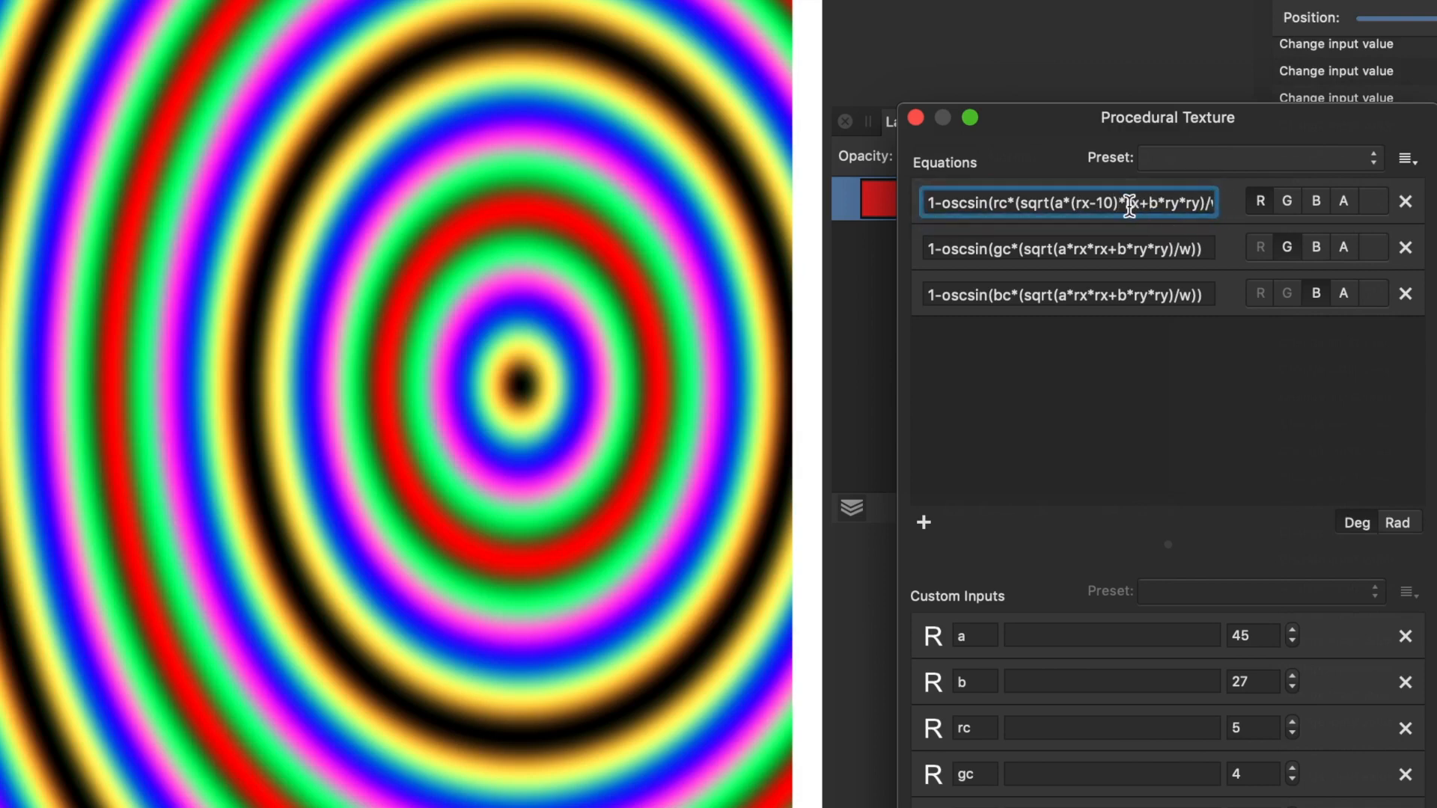
type("(")
key("Right")
key("Right")
type("-10)")
key("Return")
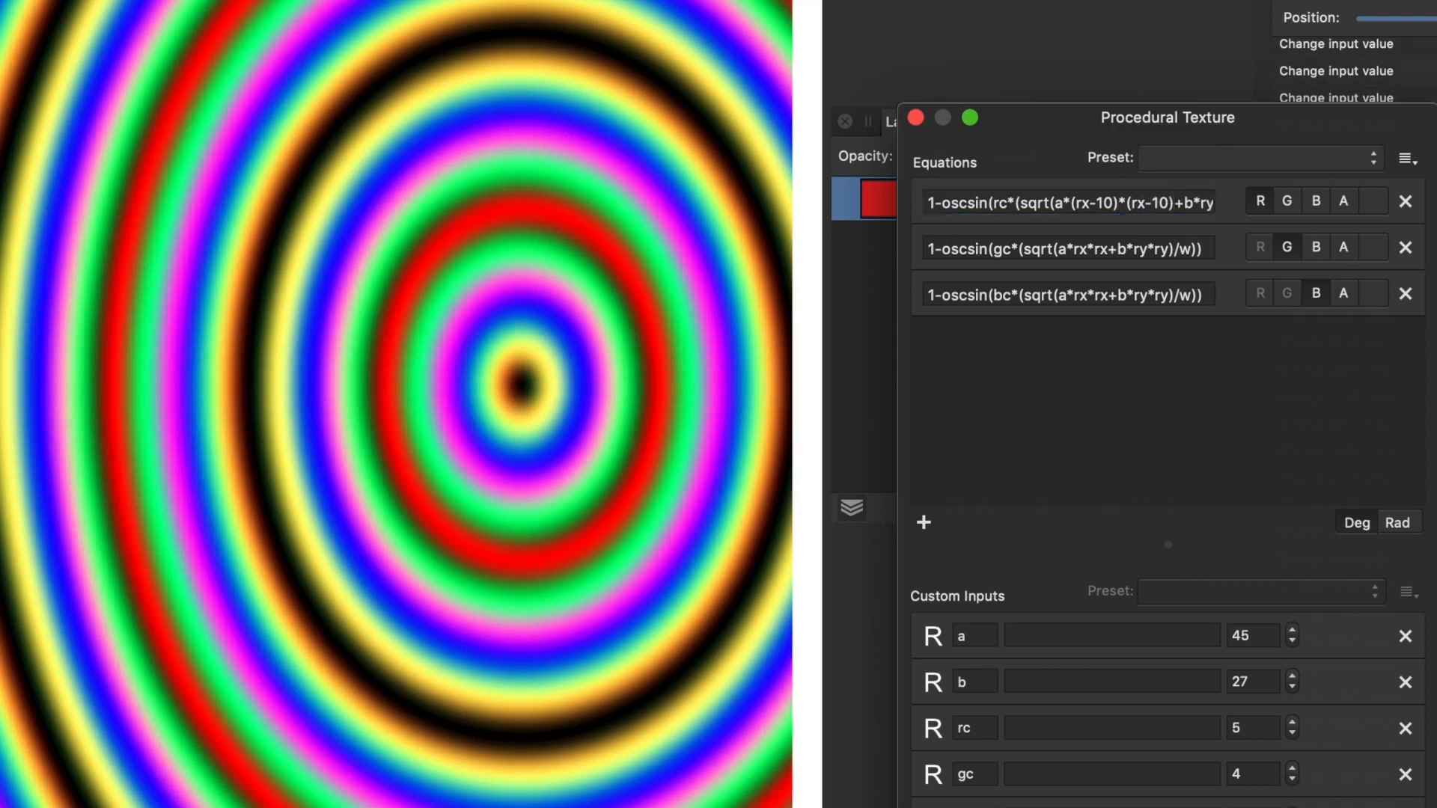
Step: Increase both rx offsets in the red equation to 100, giving (rx-100)*(rx-100)
left_click(1114, 202)
type("0")
key("Return")
left_click(1169, 203)
type("0")
key("Return")
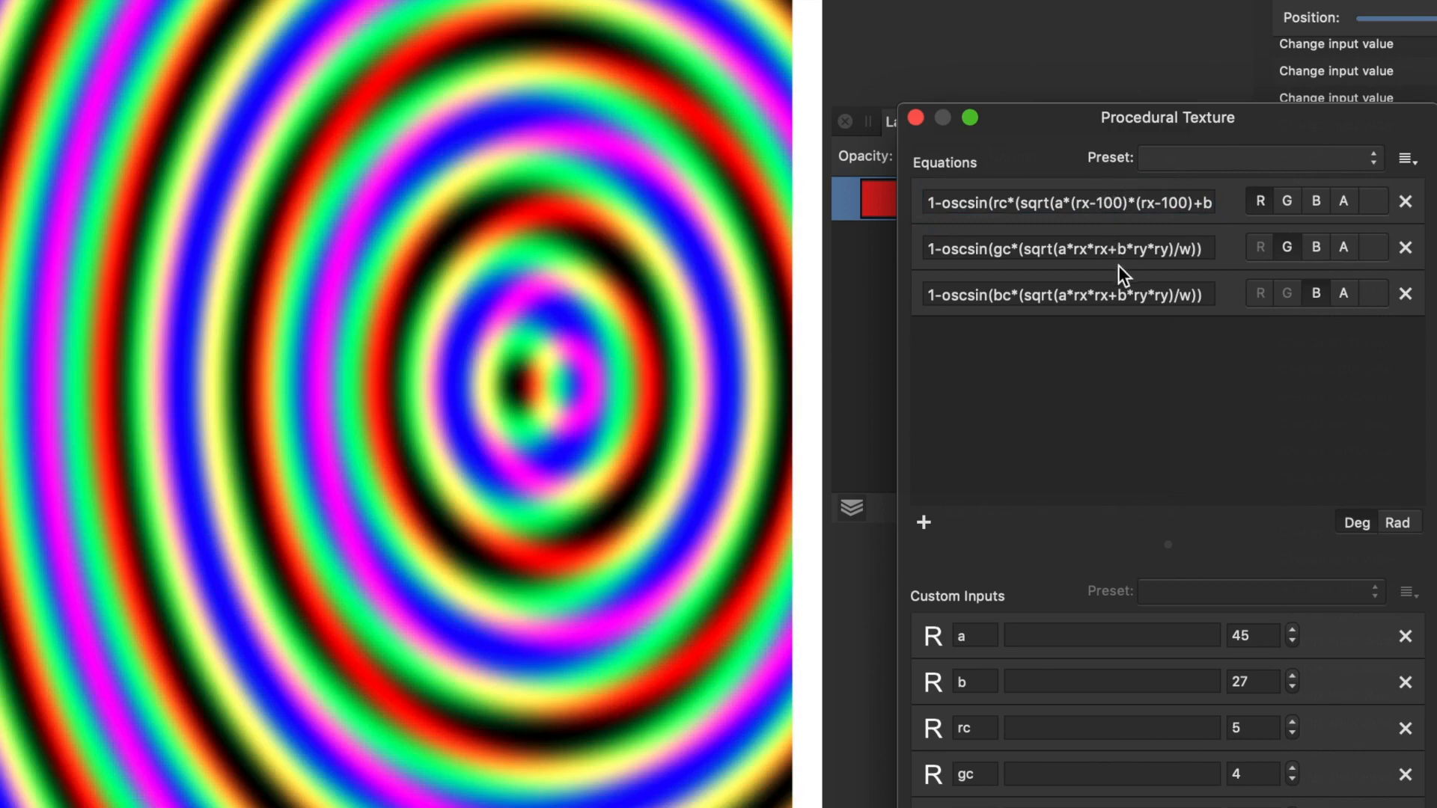
Step: Change the first rx factor in the green equation to (rx-200)
left_click_drag(1124, 203, 1098, 203)
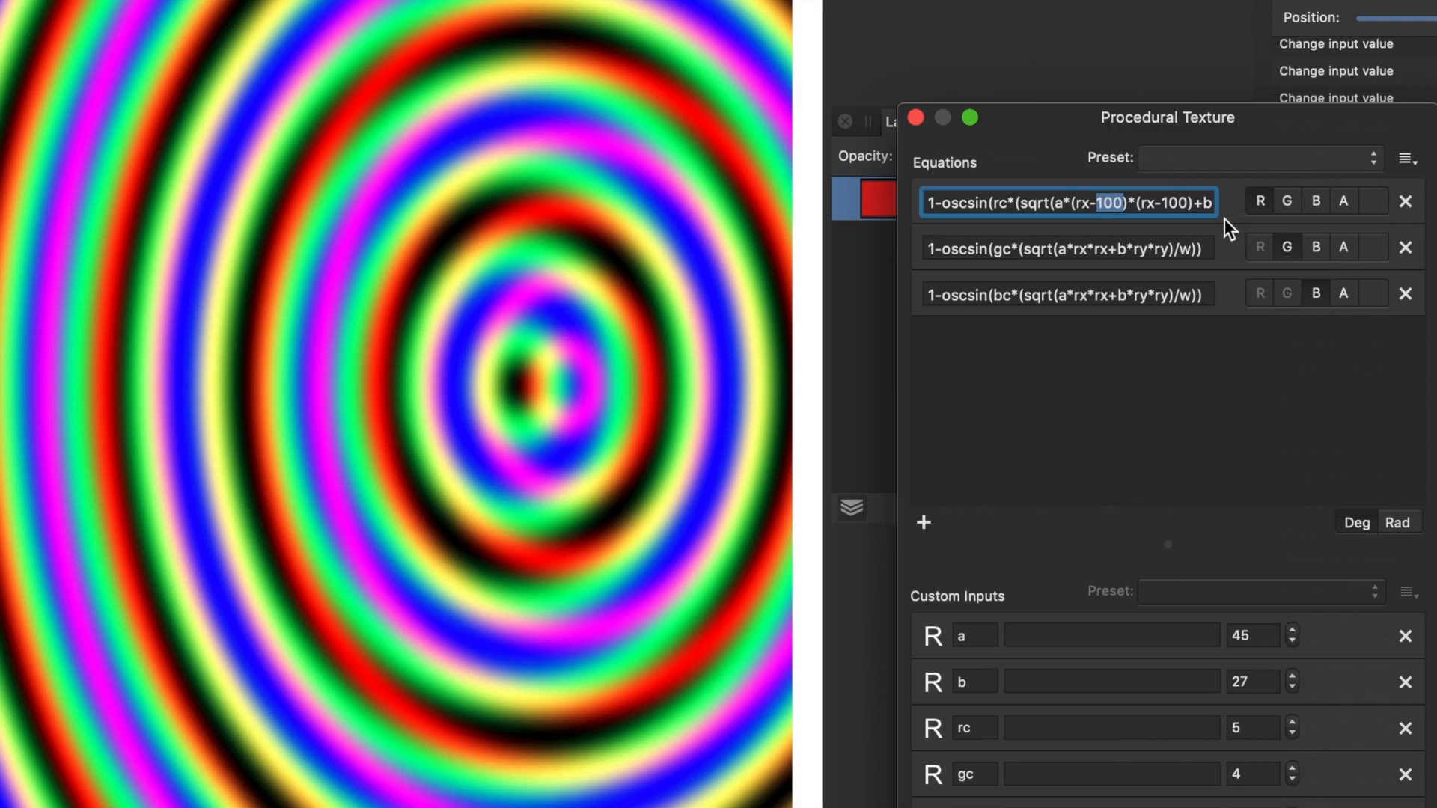
left_click(1074, 249)
type("(")
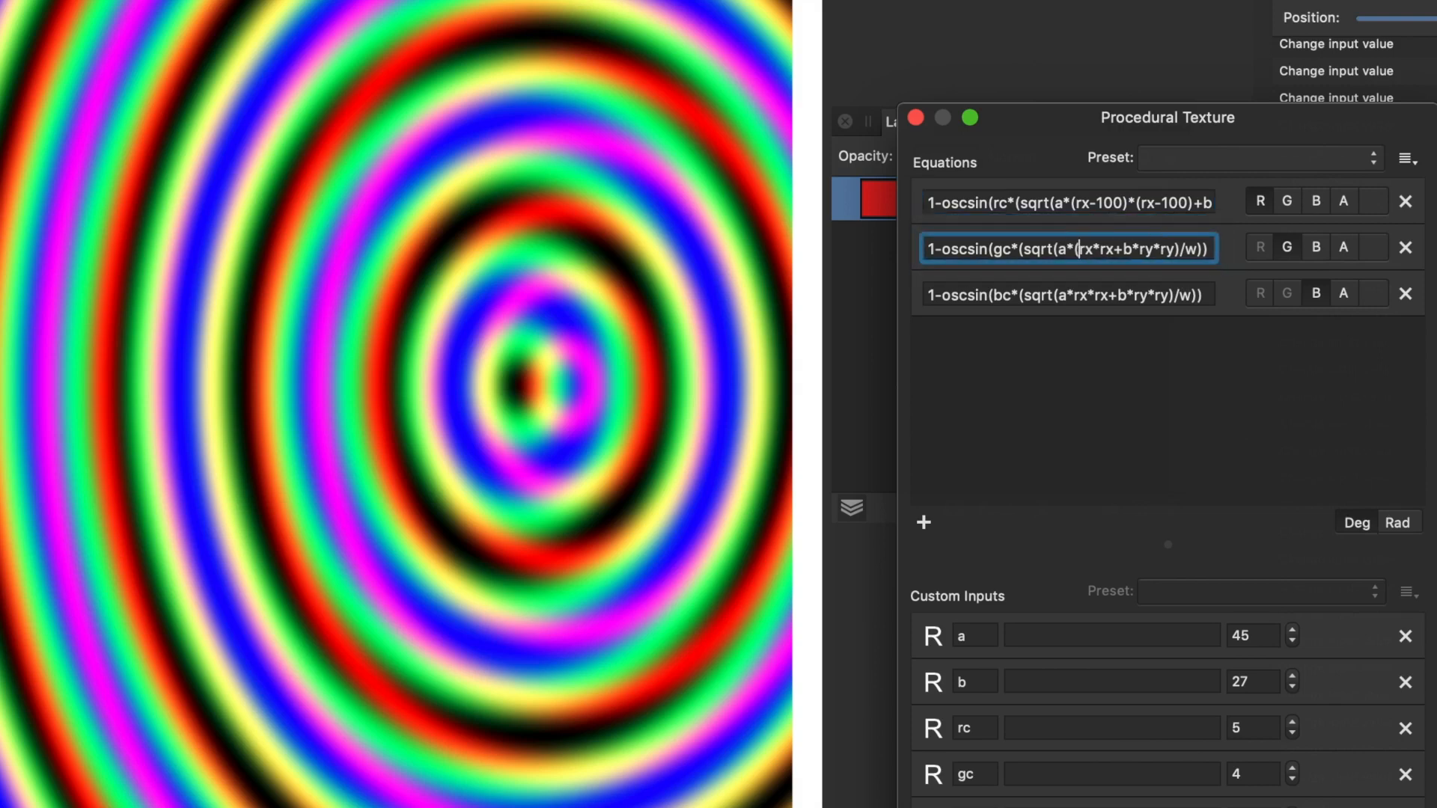
key("Right")
key("Right")
type("-200)")
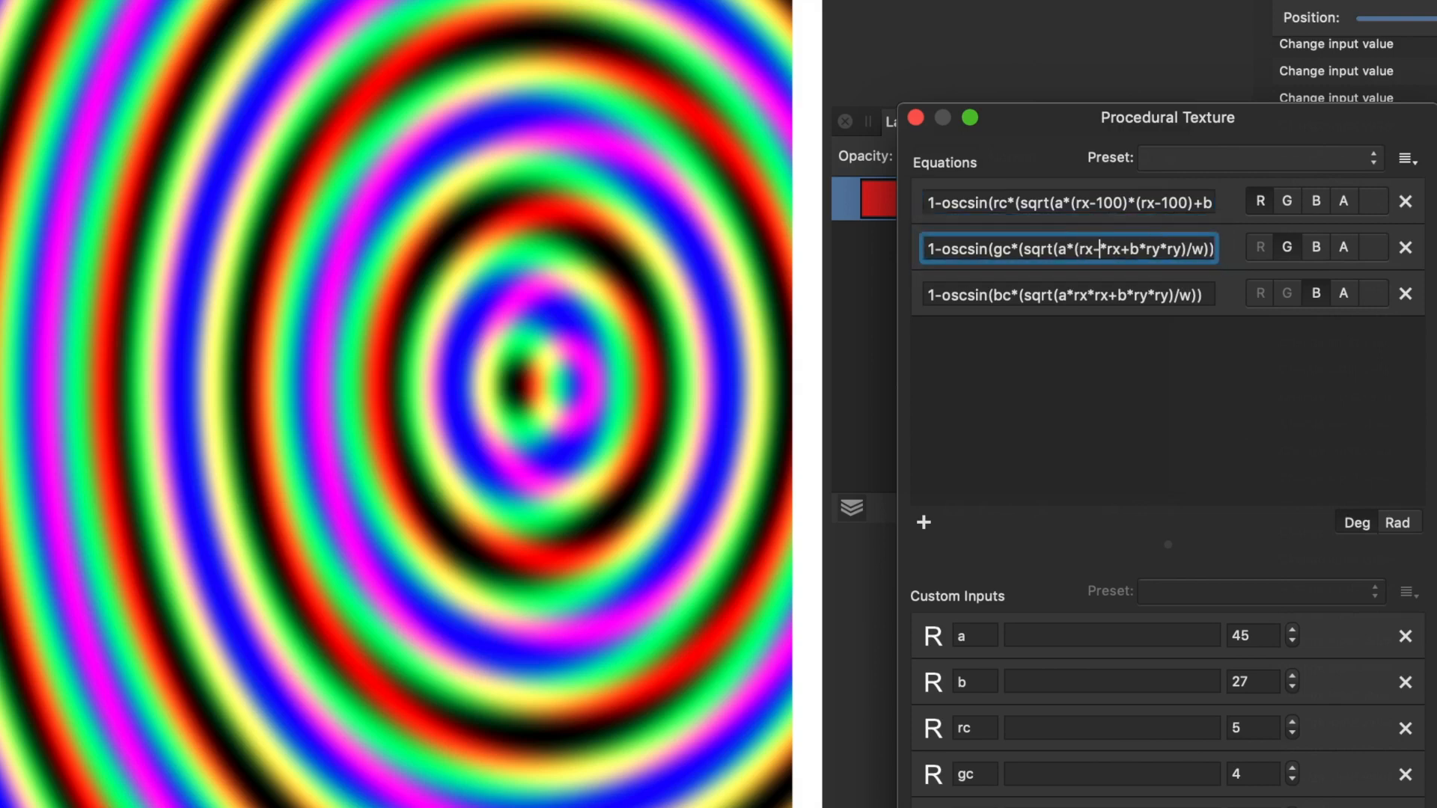
key("Right")
key("Right")
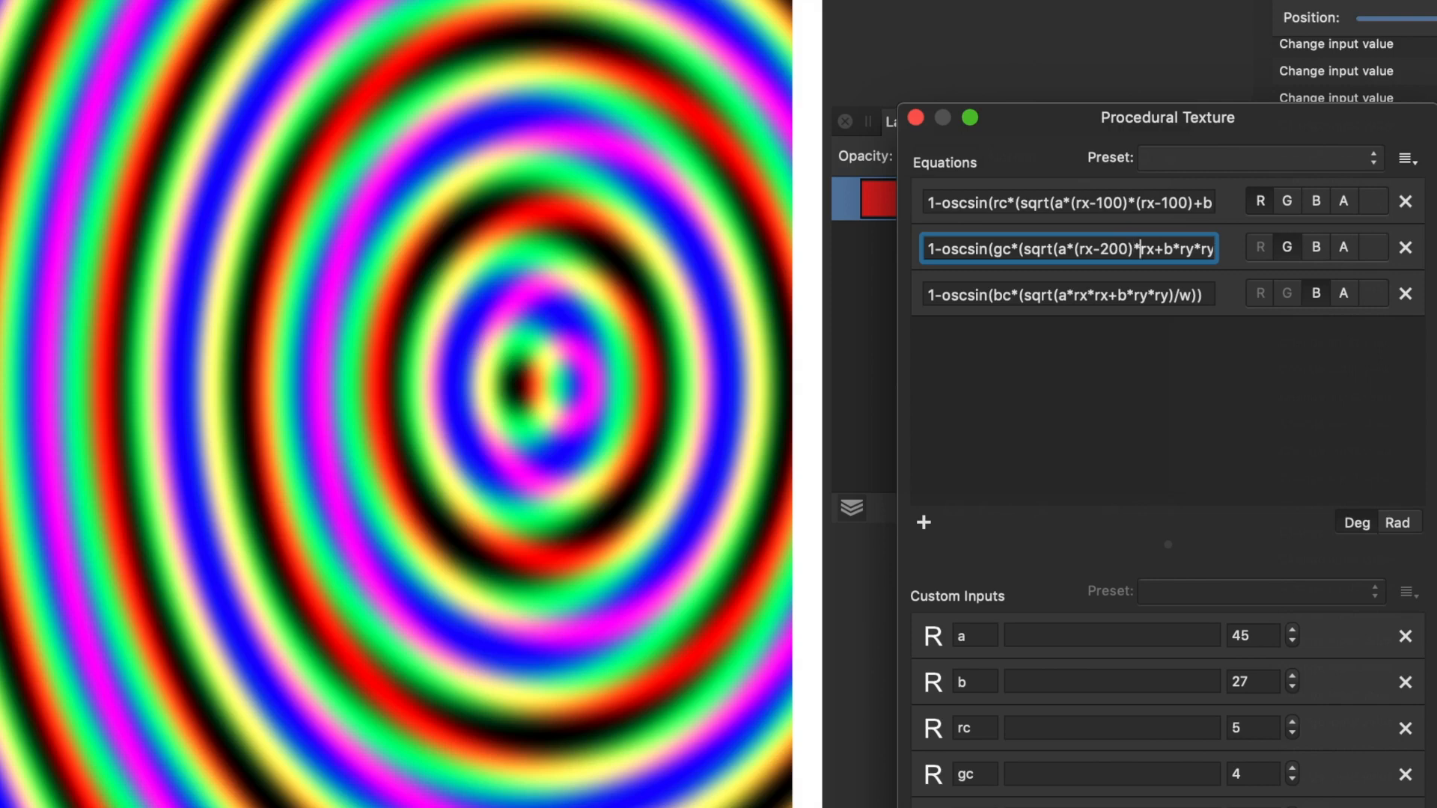
Step: Change the second rx factor in the green equation to (rx-200) and apply the equation
key("Left")
type("(")
key("Right")
key("Right")
type("-200)")
key("Return")
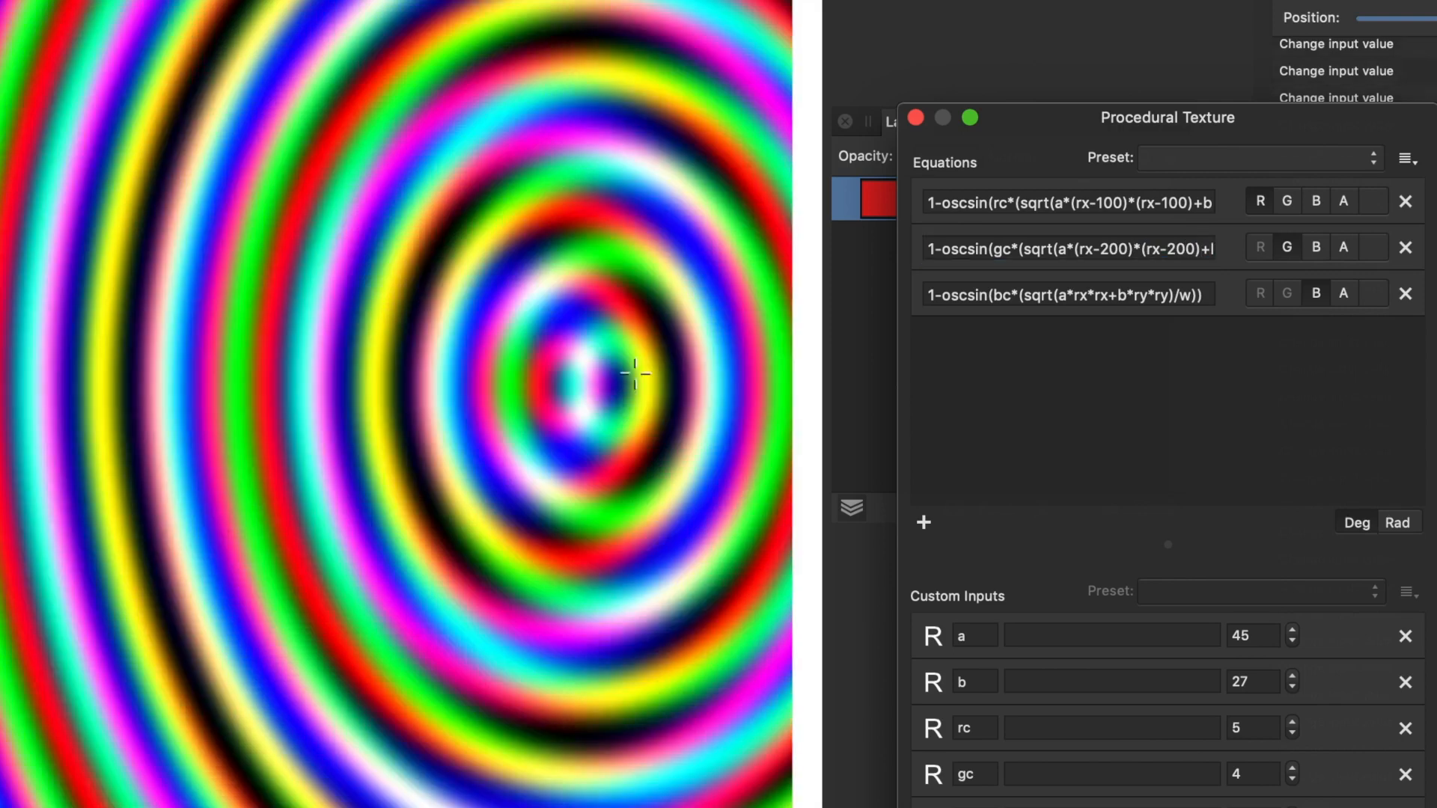
Step: Replace both 100 offsets in the red equation with d and add a custom input named d
double_click(1111, 203)
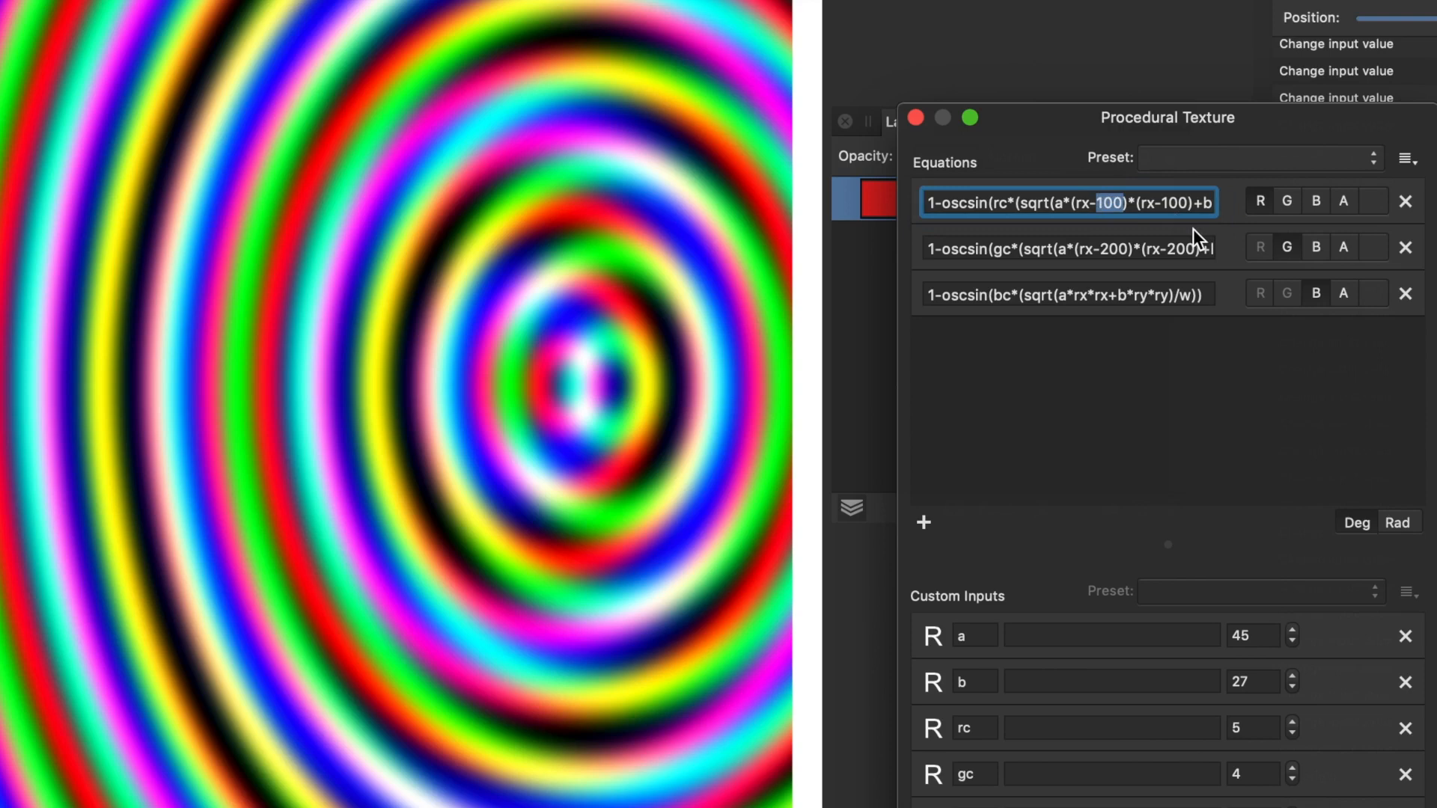
type("d")
double_click(1168, 203)
type("d")
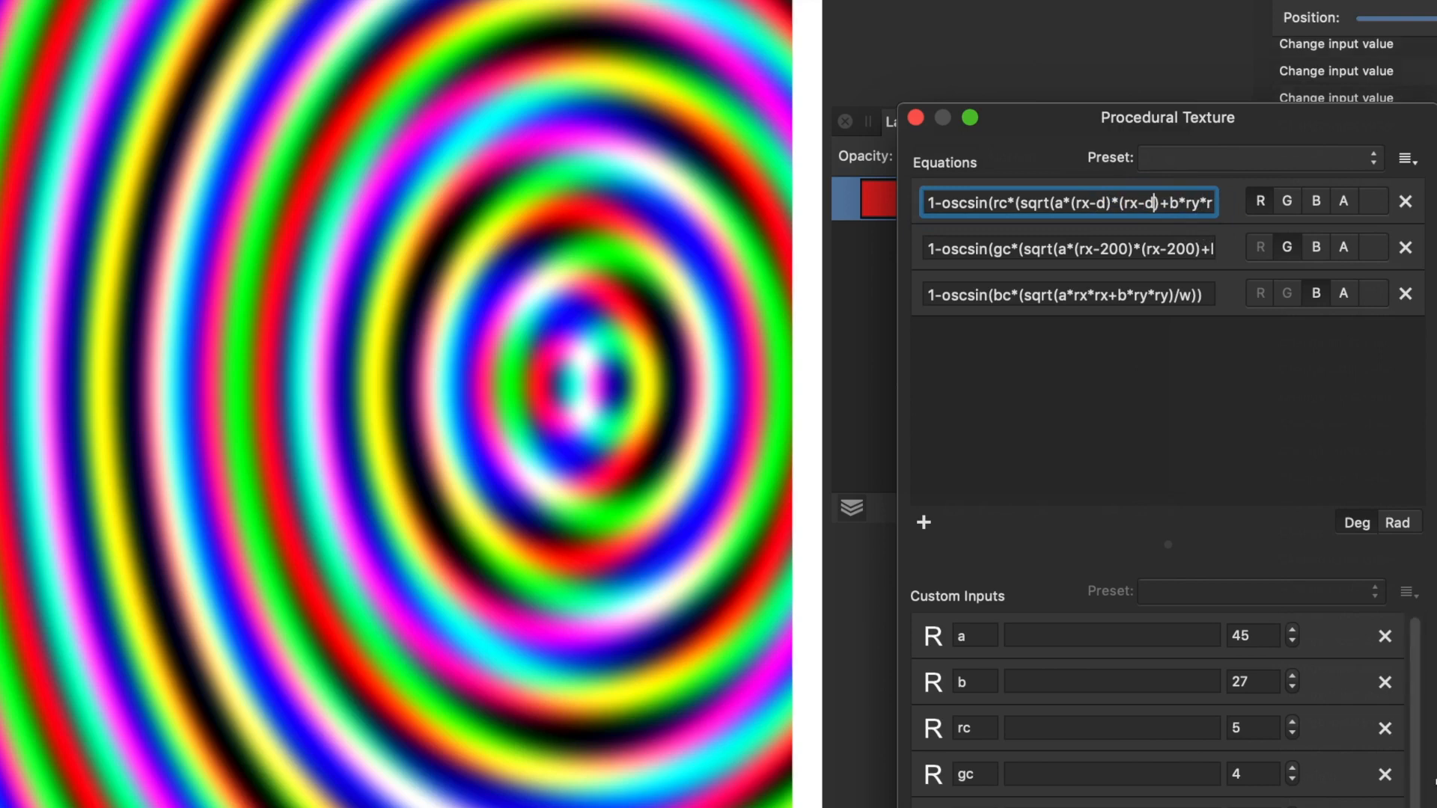
scroll(1431, 782, "down", 1)
key("Return")
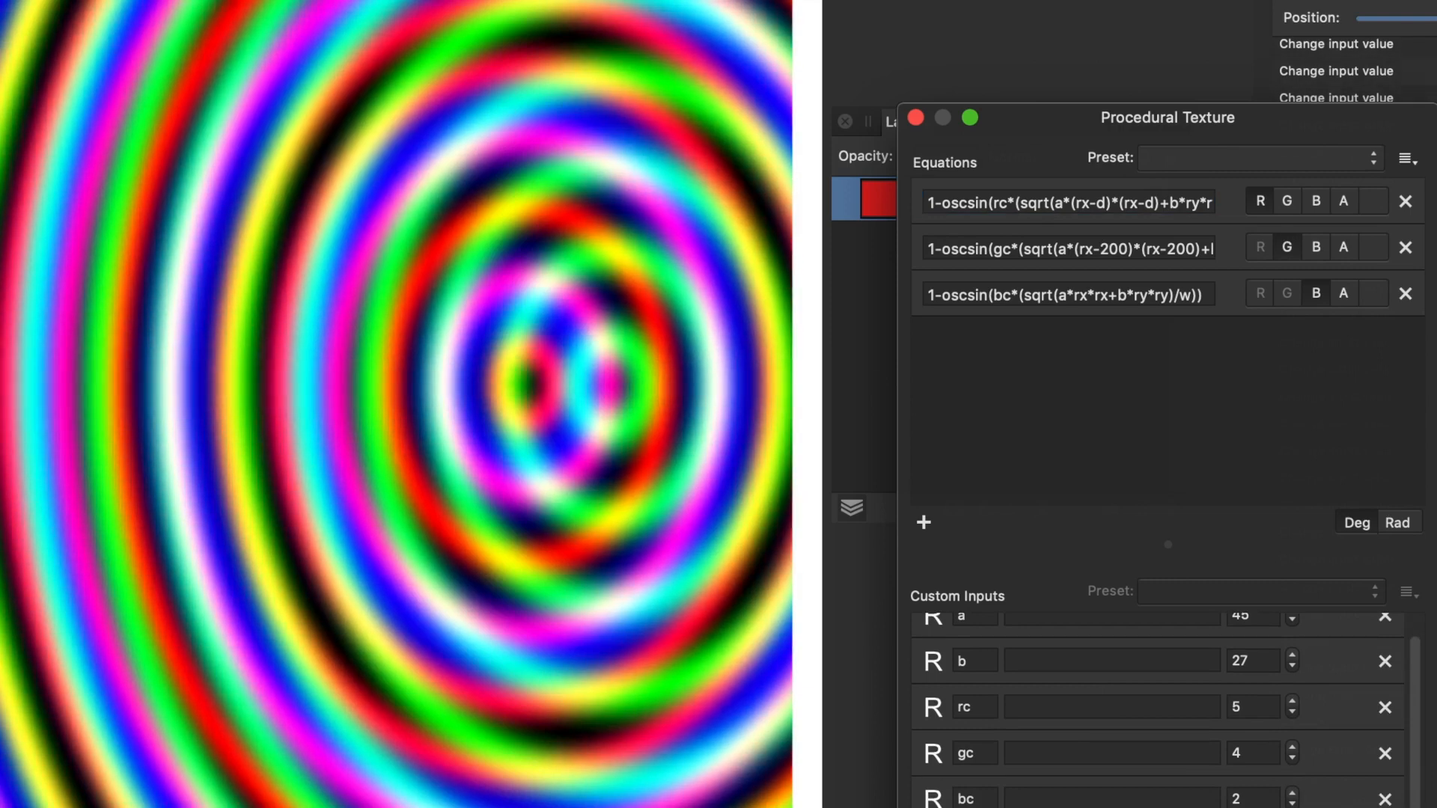
Step: Increase input d stepwise to shift the red rings horizontally
key("Up")
key("Up")
key("Up")
key("Up")
key("Up")
key("Up")
key("Up")
key("Up")
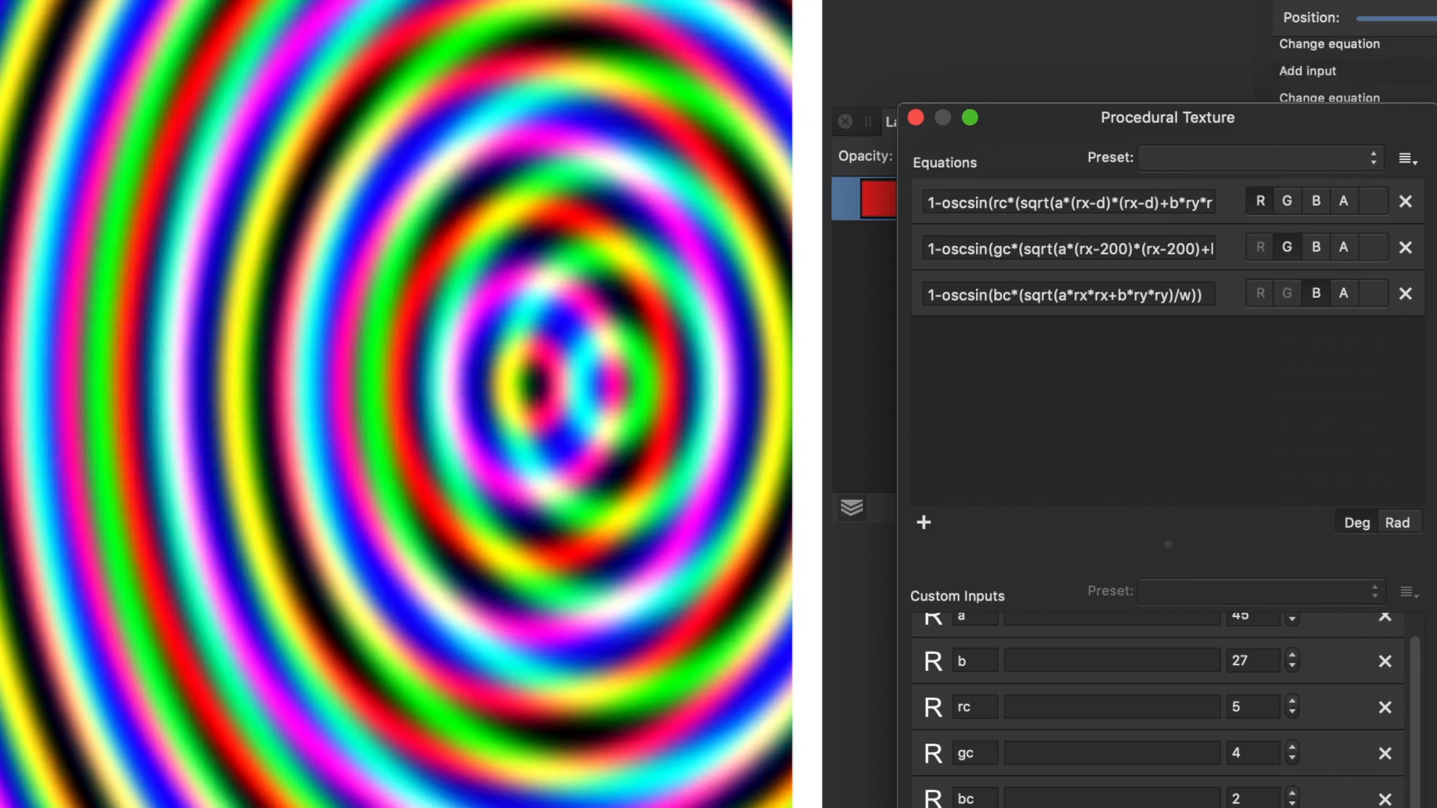
Step: Raise custom input d to 39 to shift the red rings further
key("Up")
key("Up")
key("Up")
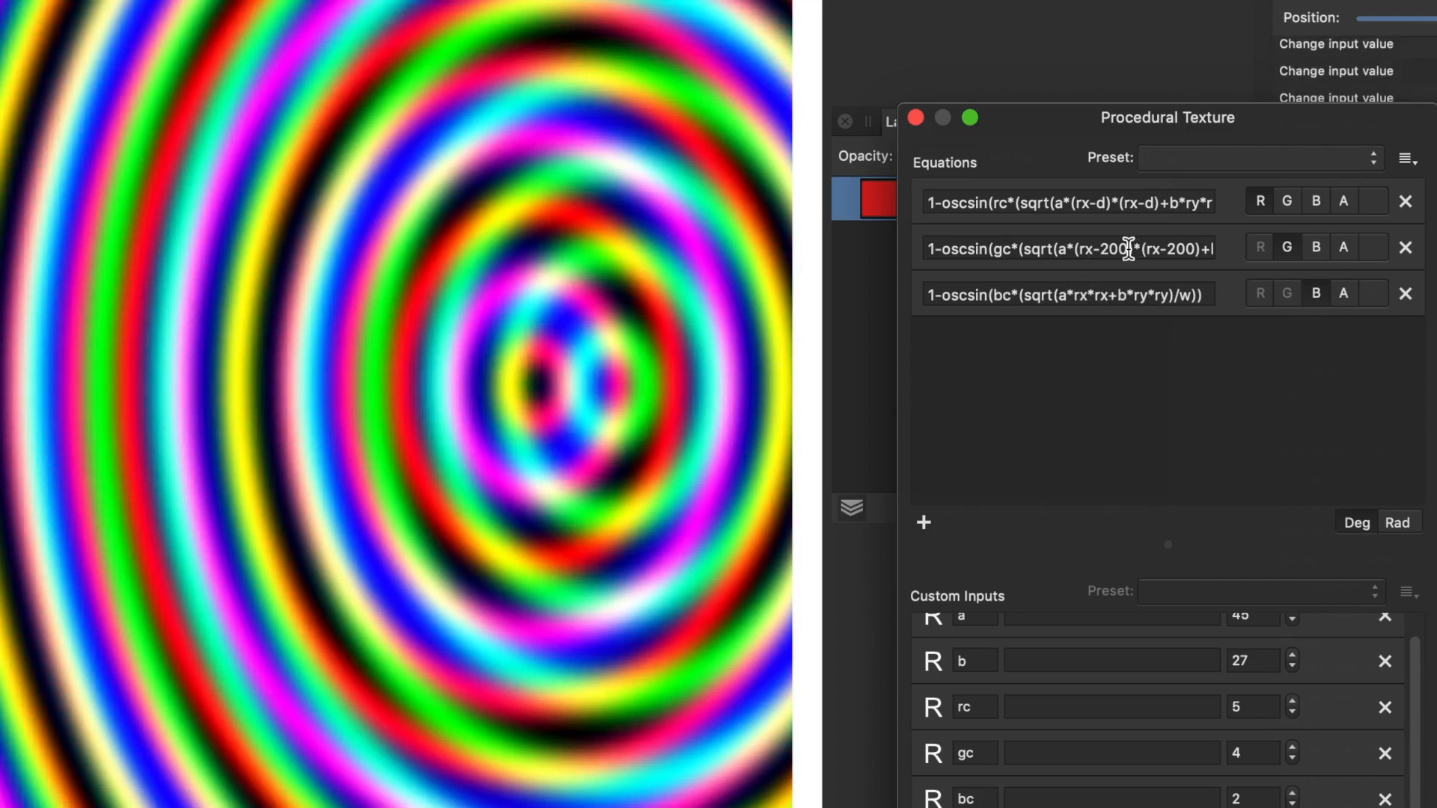
Step: Replace both 200 offsets in the green equation with e and add a custom input named e
left_click_drag(1126, 249, 1101, 249)
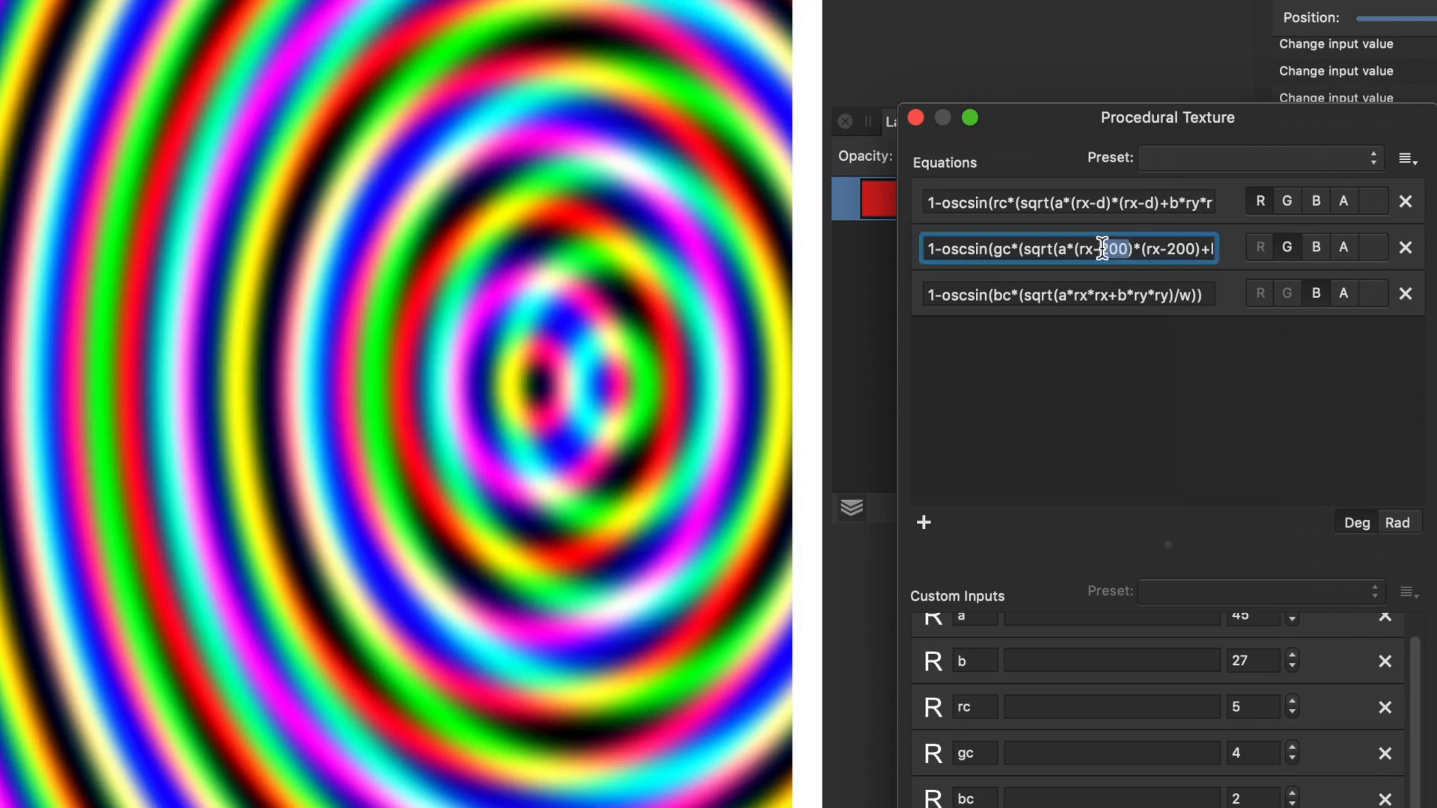
type("e")
left_click_drag(1173, 249, 1148, 249)
type("e")
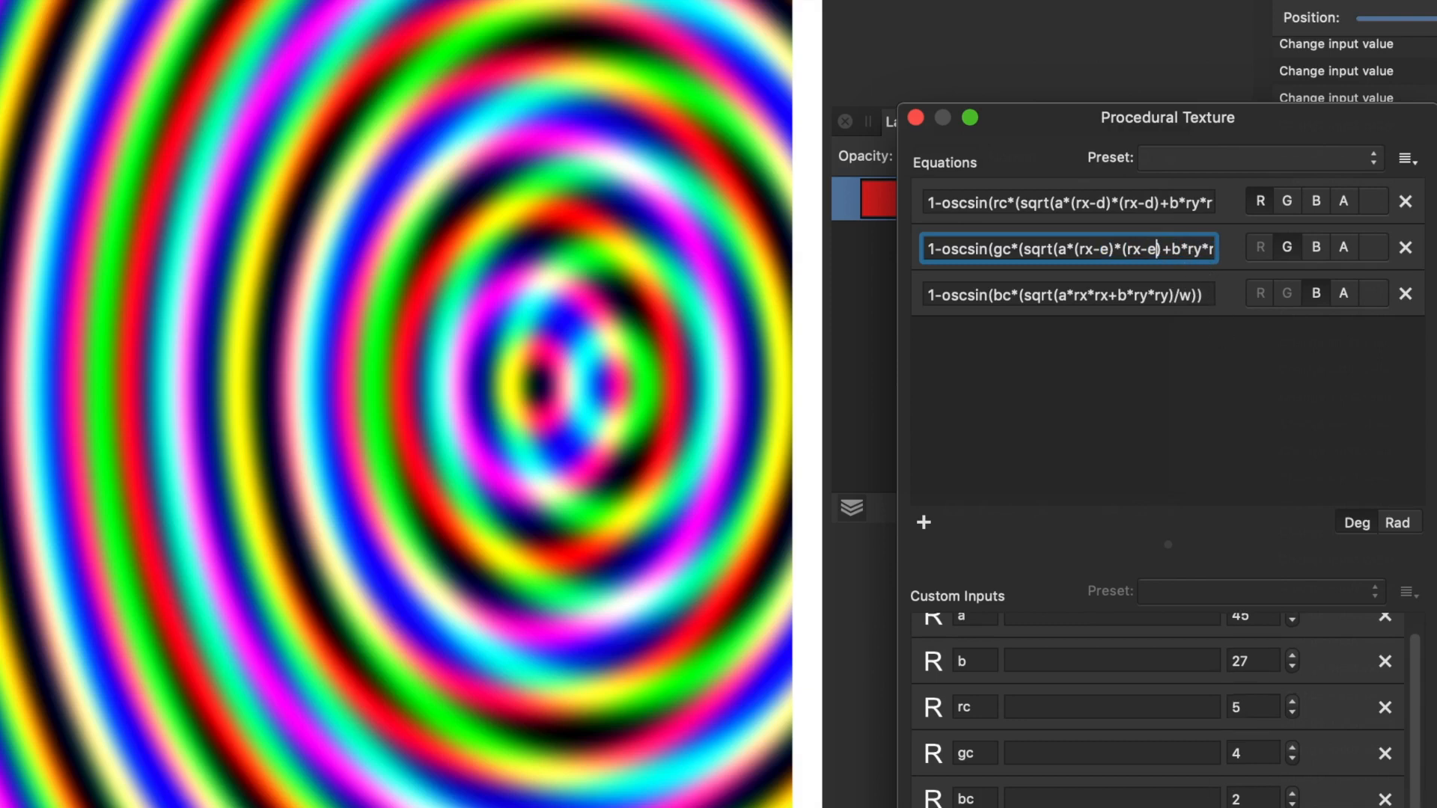
left_click_drag(1420, 711, 1419, 790)
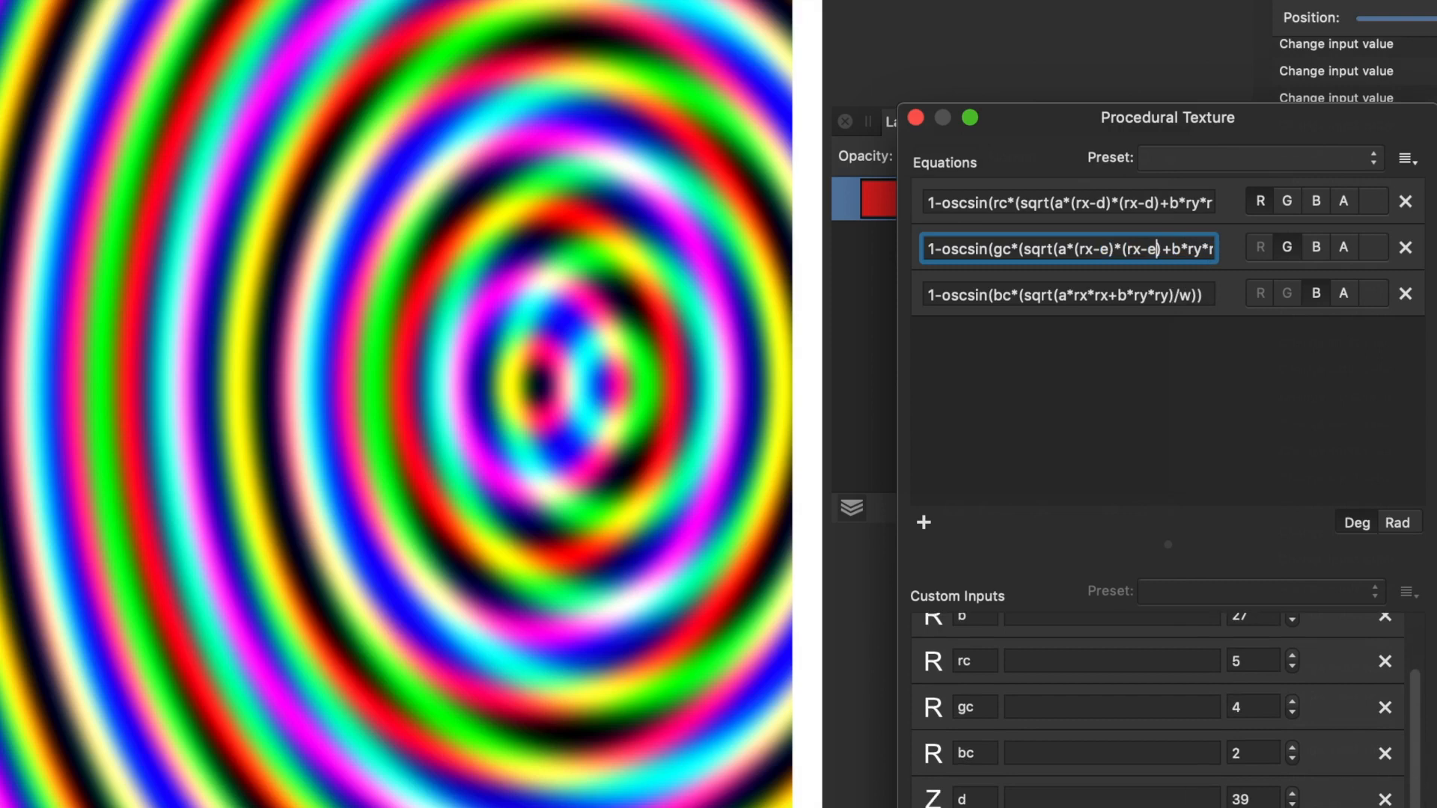
key("Return")
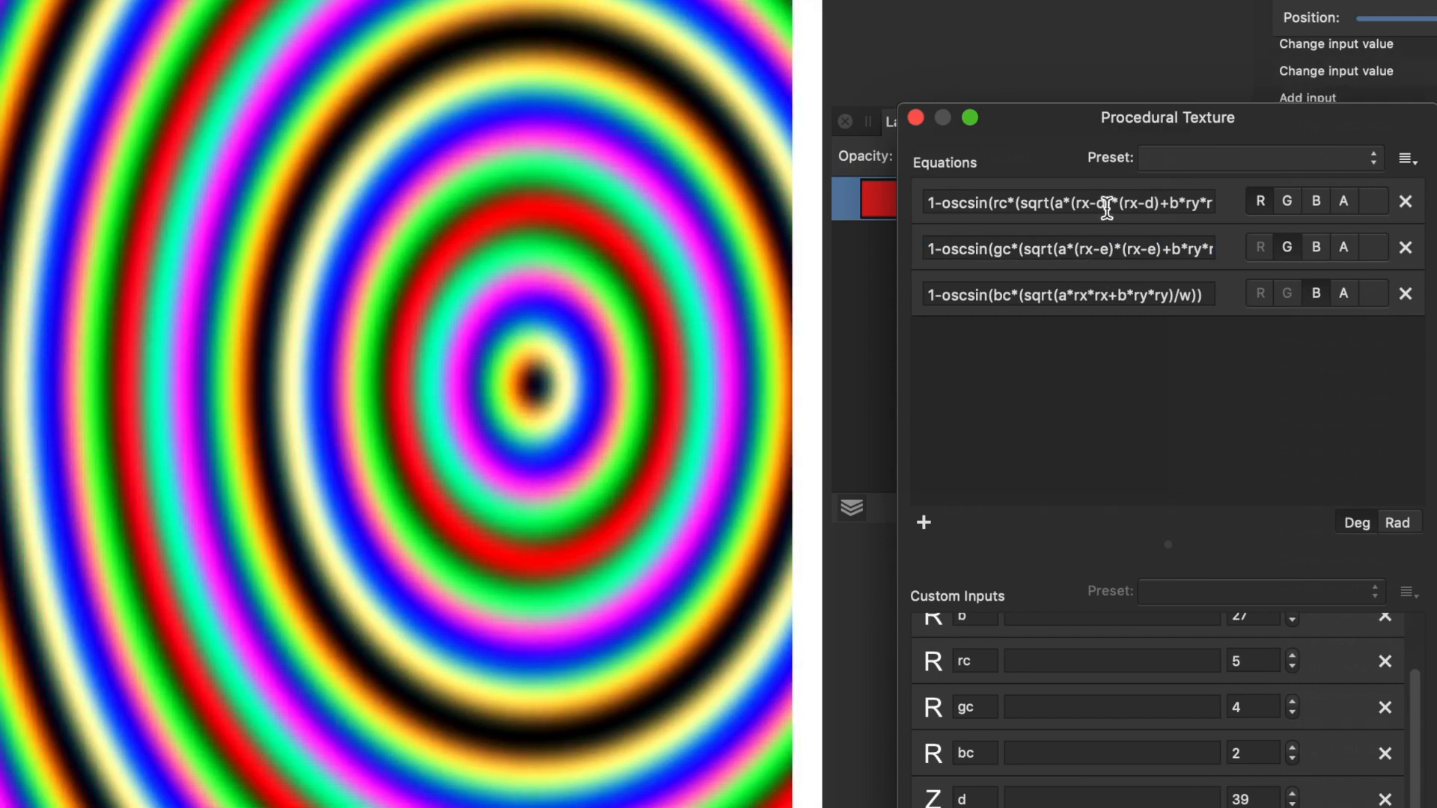
left_click_drag(1414, 711, 1419, 639)
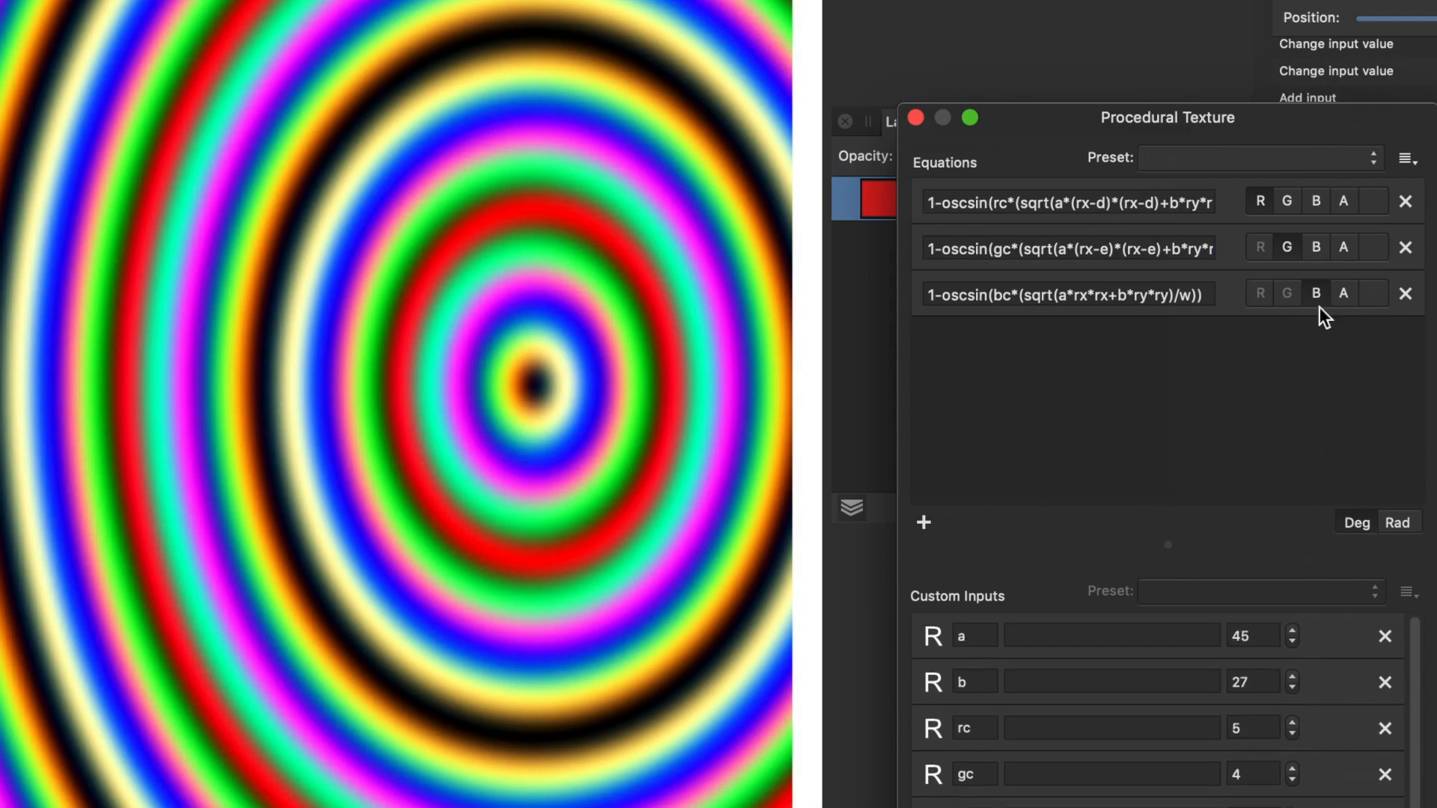
Step: Save the equations as a preset named Colorful rings 1 in the Coloured patterns category and apply the filter
left_click(1407, 159)
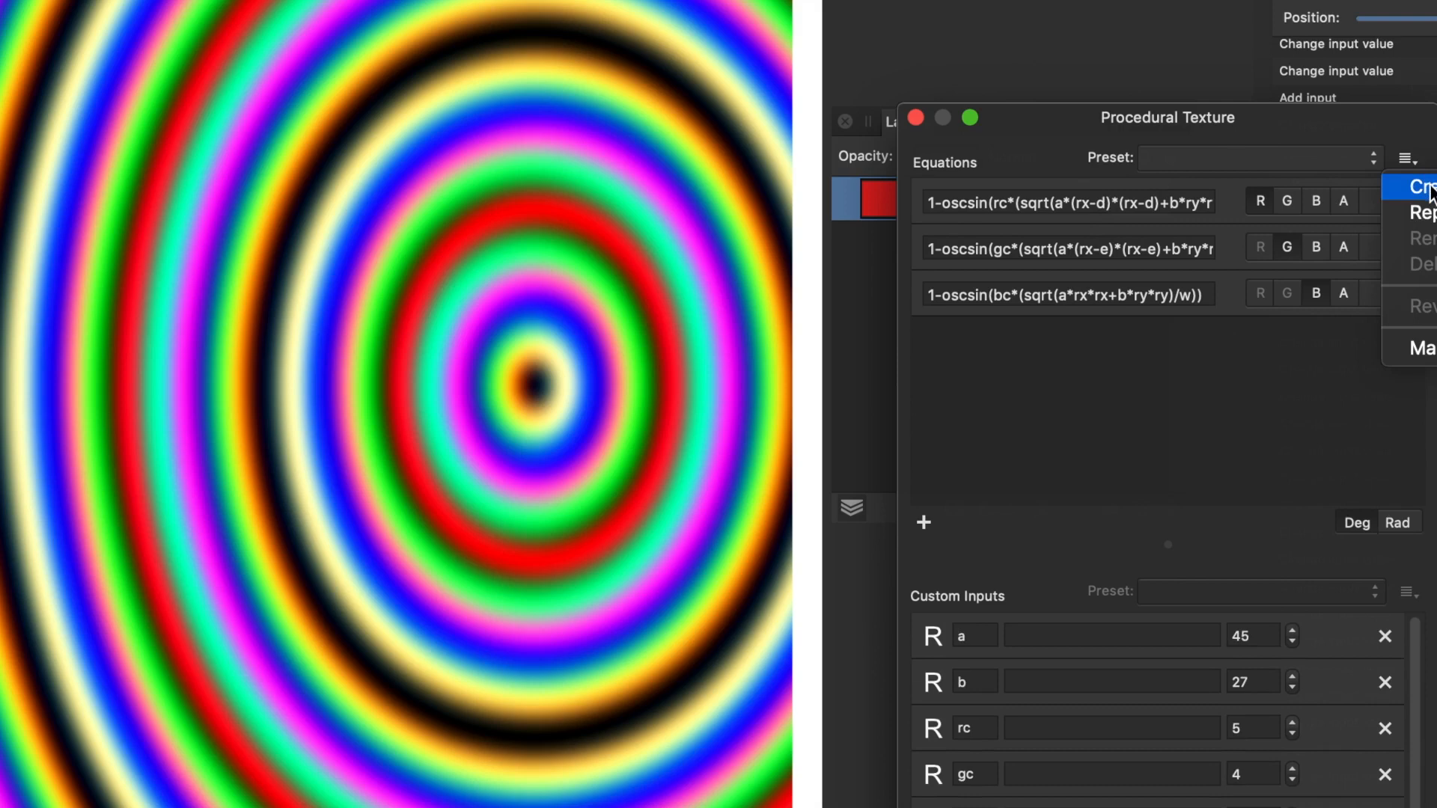
left_click(1422, 187)
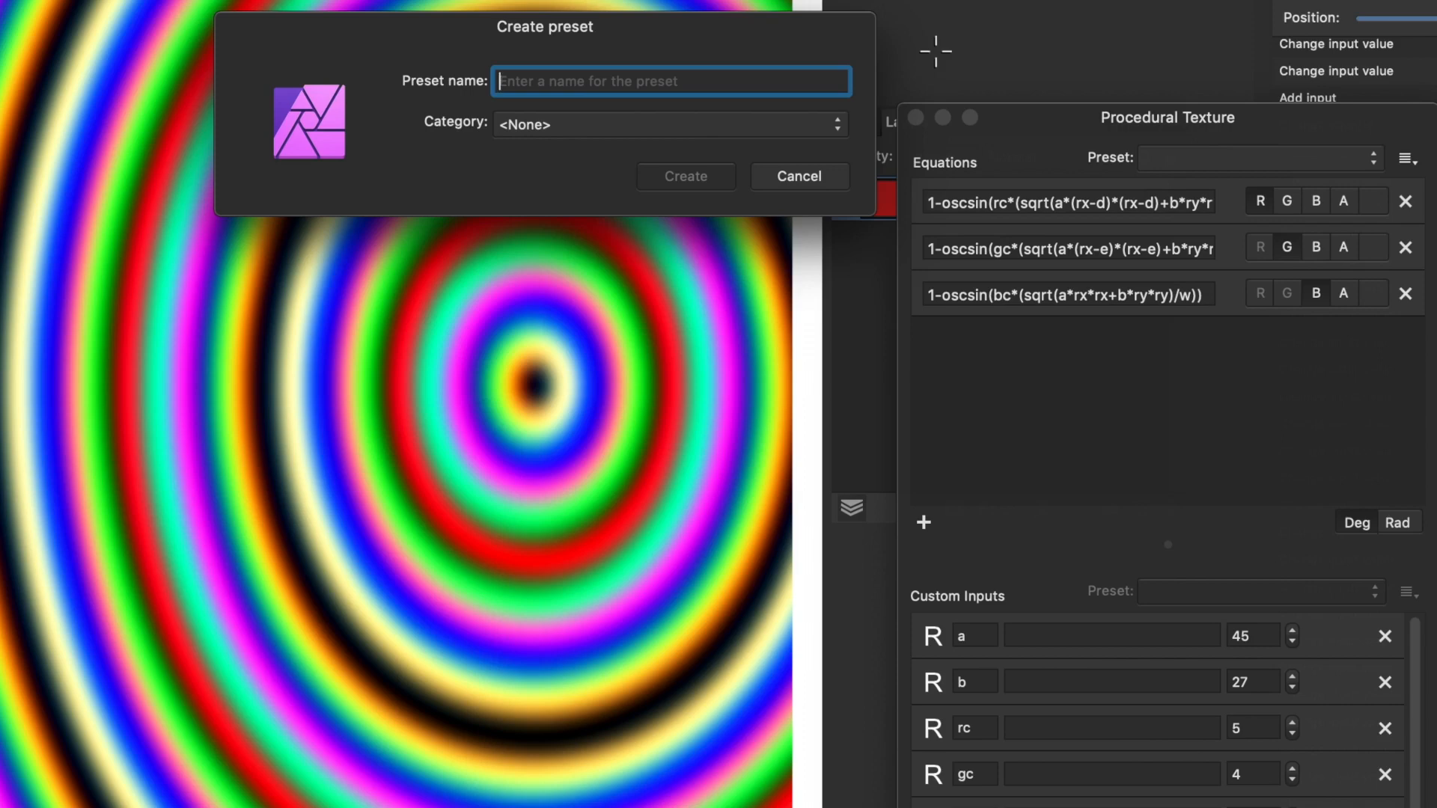
type("Col")
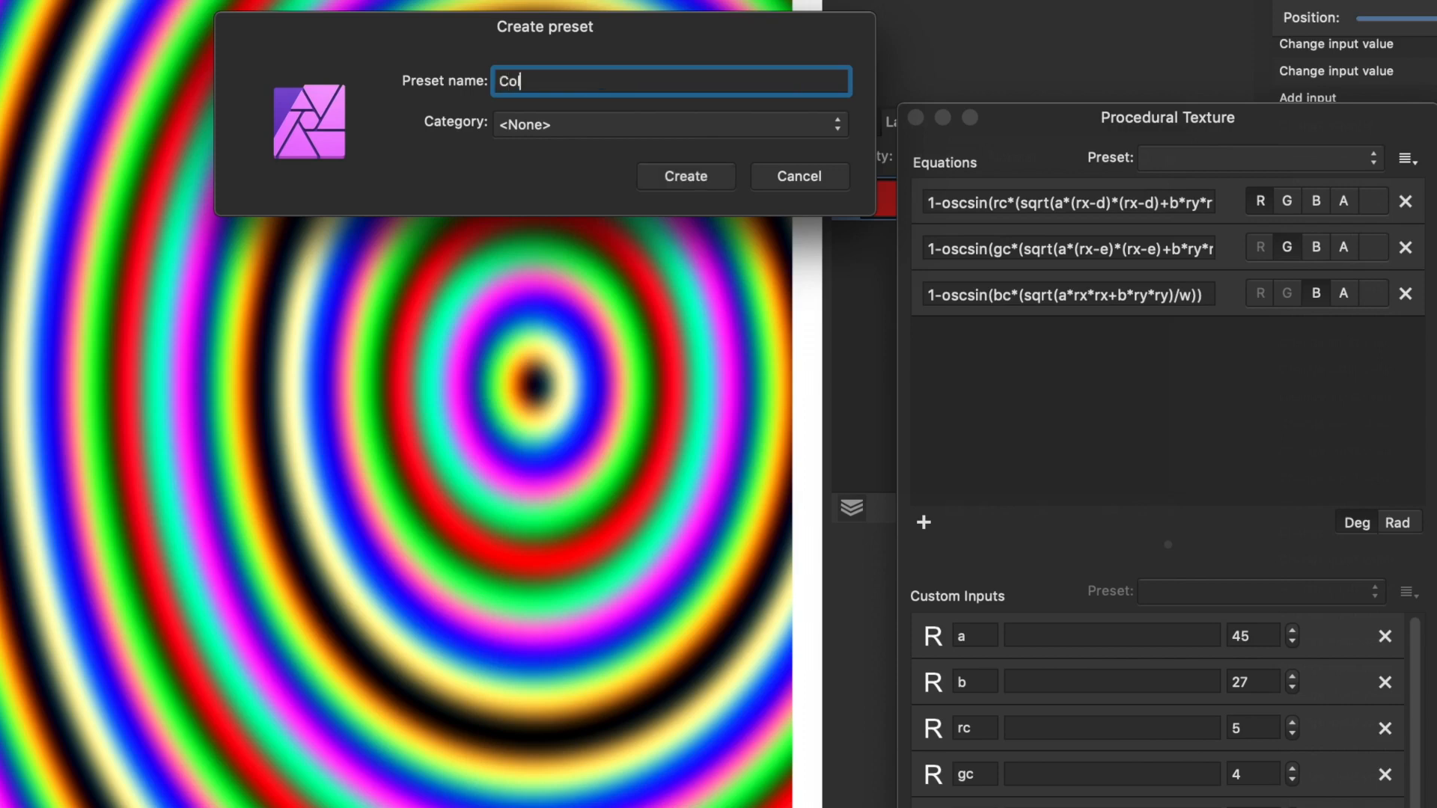
type("orful rings 1")
left_click(615, 127)
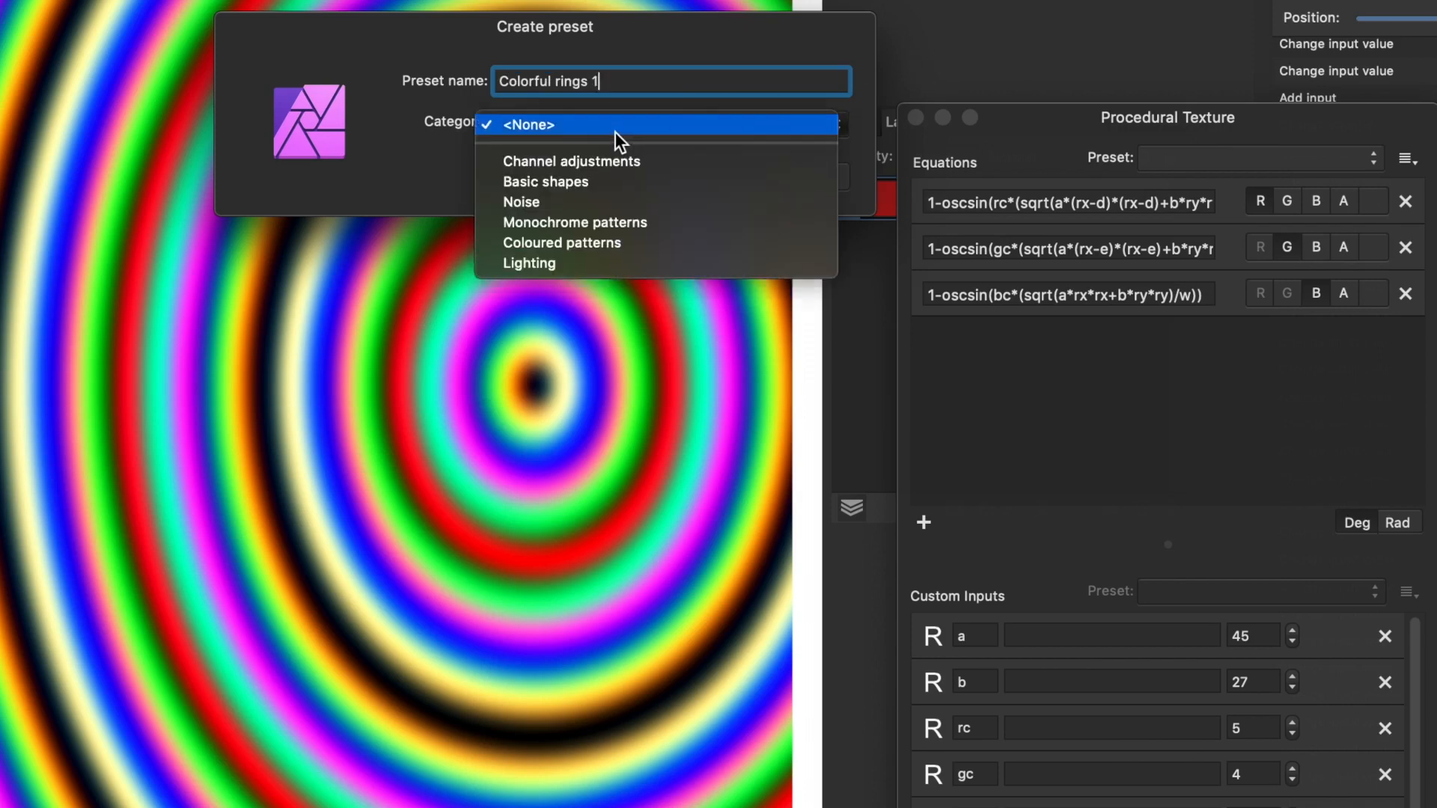
left_click(579, 241)
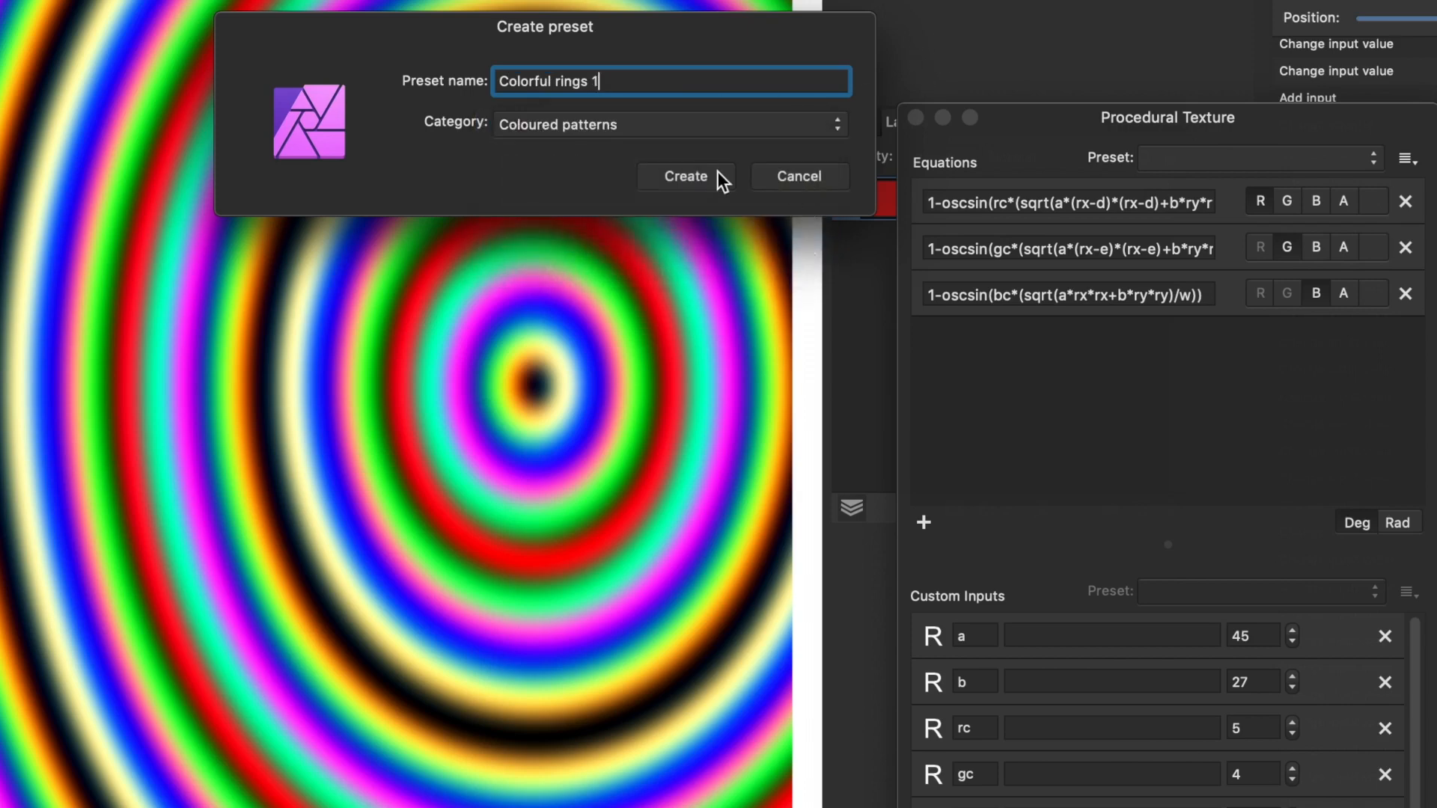
key("Return")
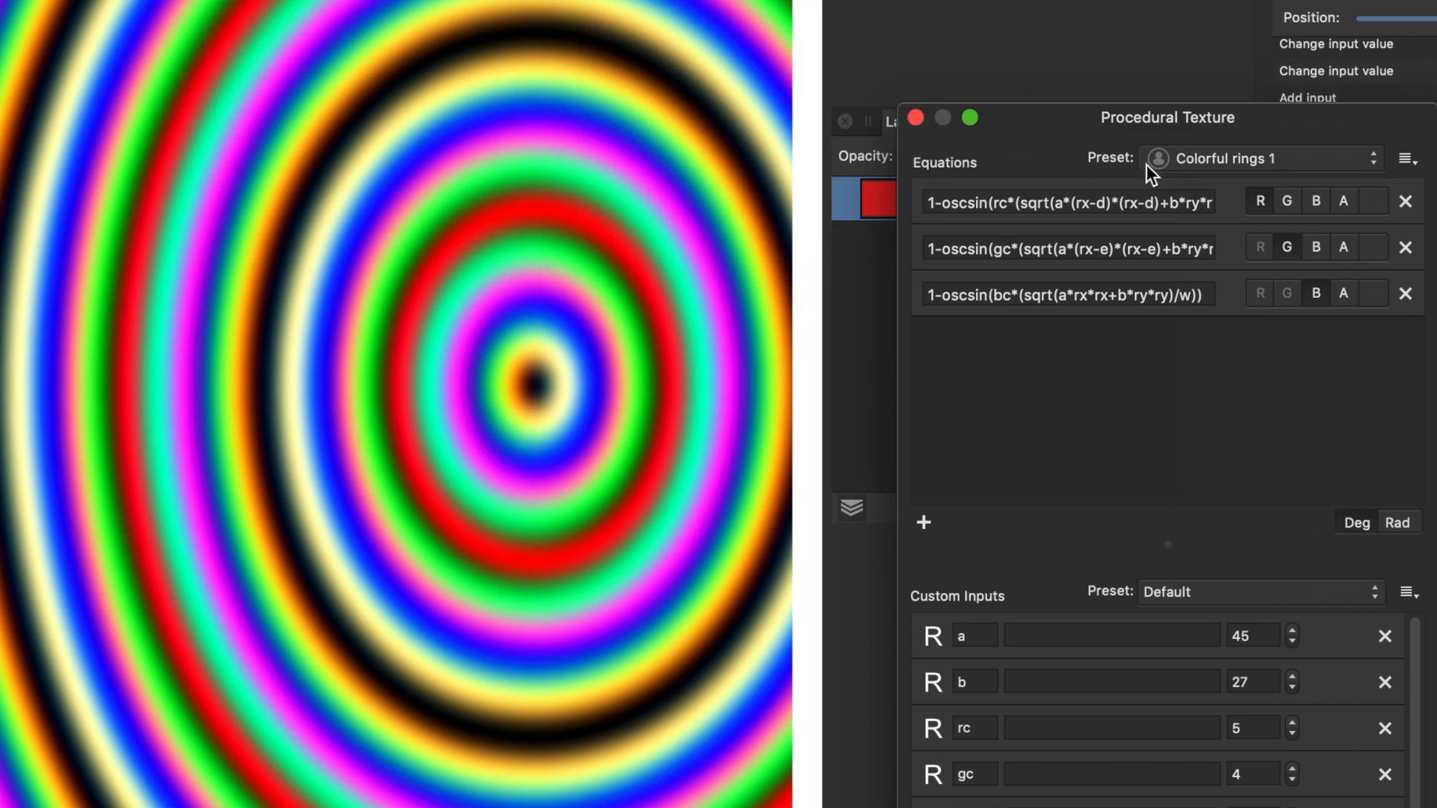
key("Return")
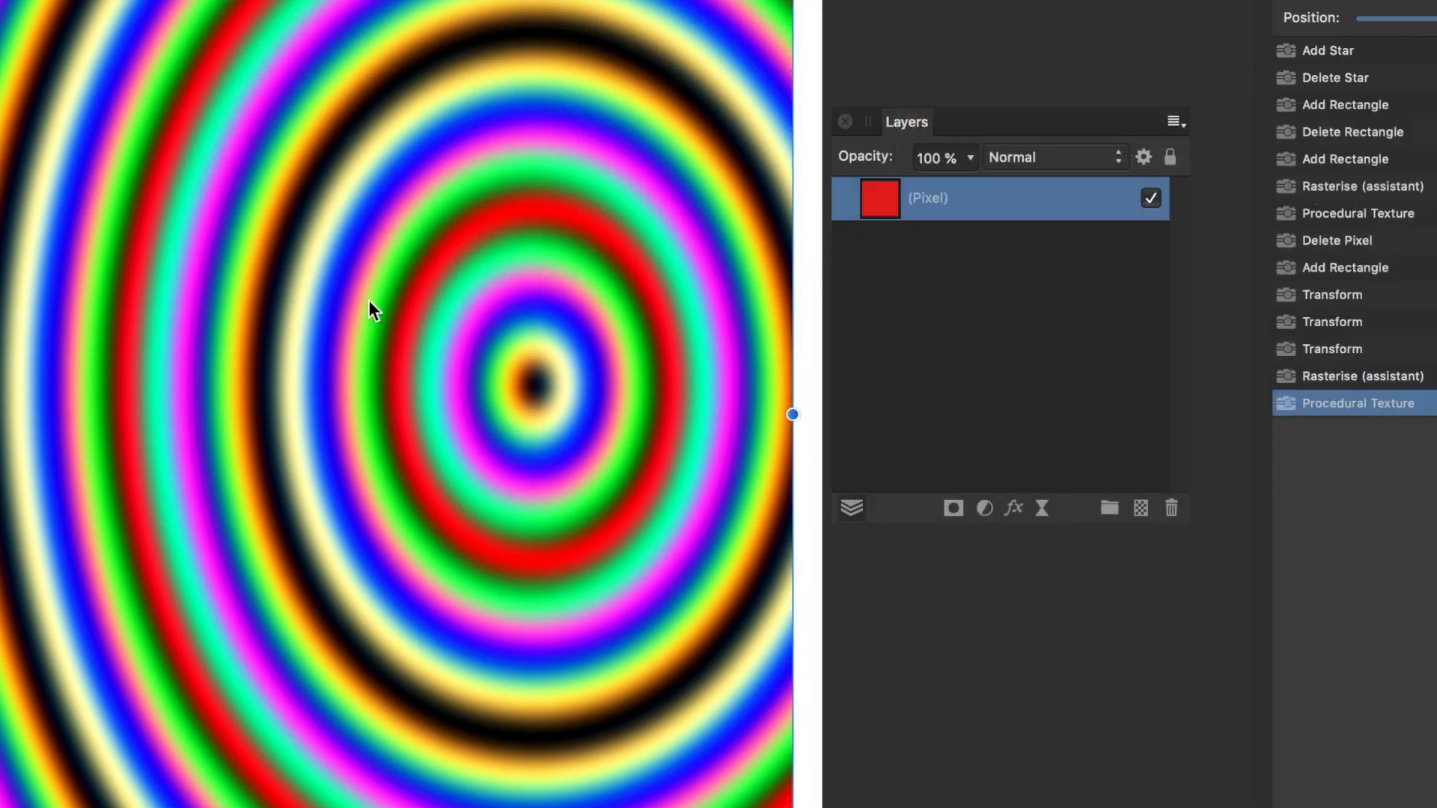
Step: Delete the textured pixel layer and draw a large pentagon with the polygon tool in its place
key("Delete")
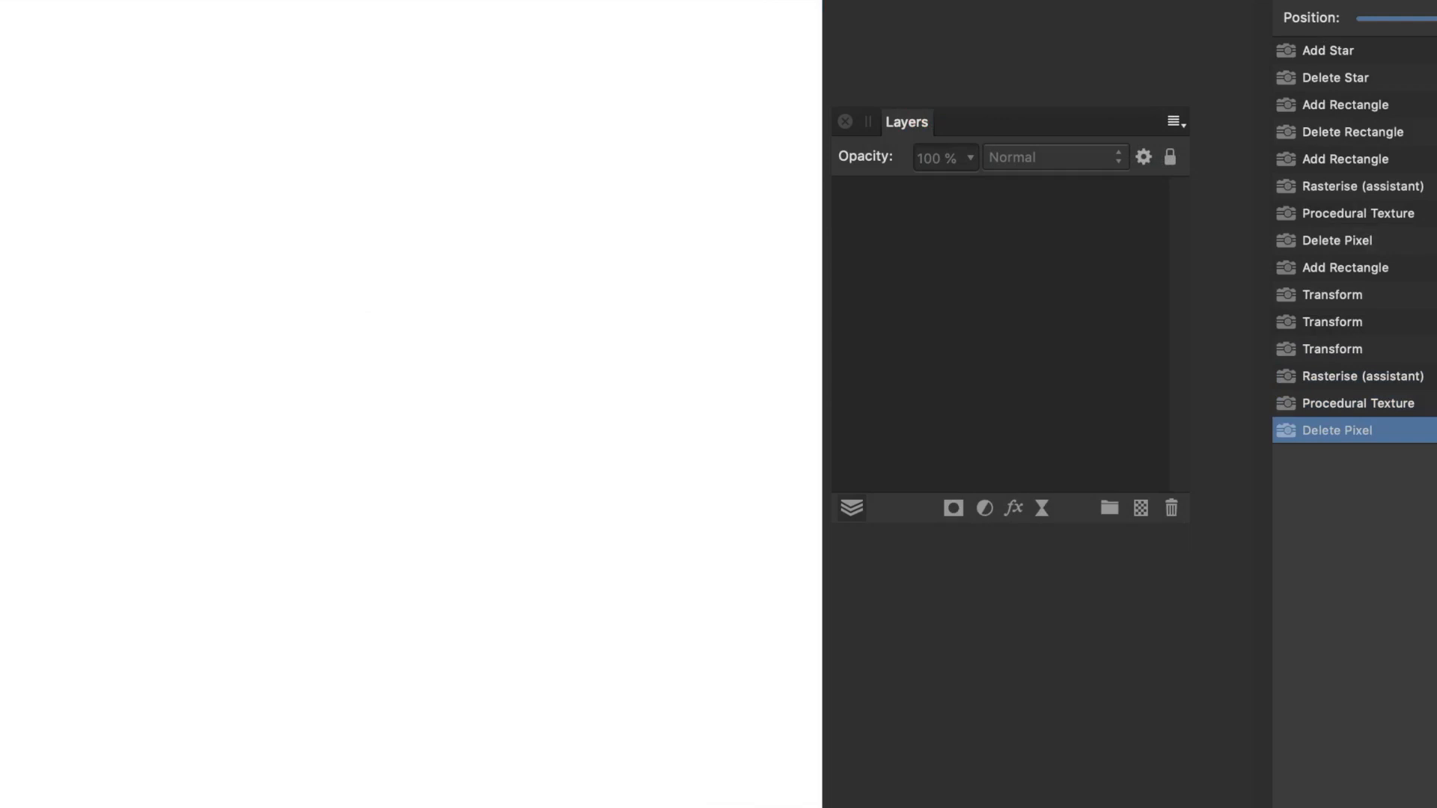
left_click_drag(2, 63, 514, 633)
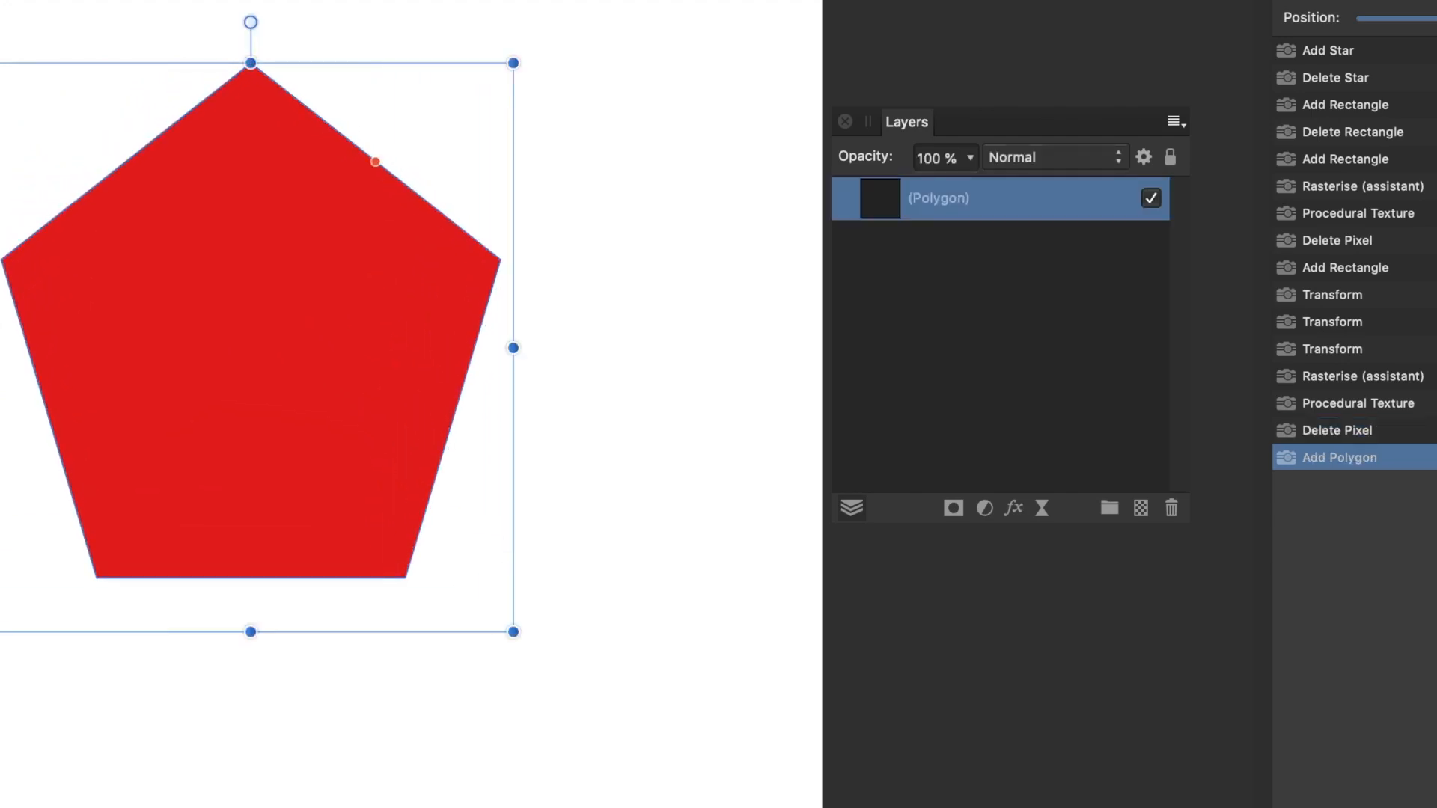
Step: Start the Procedural Texture filter on the pentagon and load the Colorful rings 1 preset
left_click(249, 0)
mouse_move(516, 109)
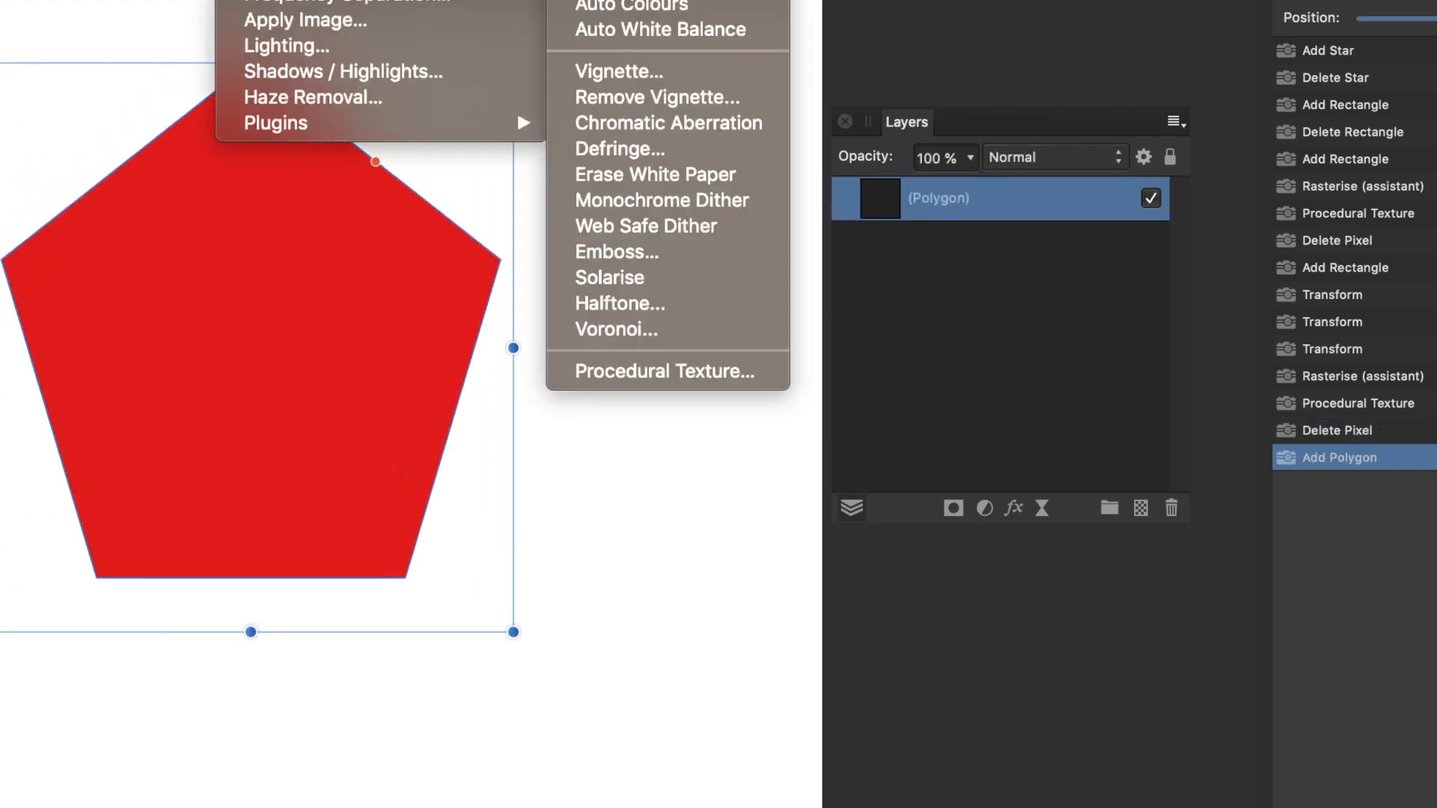
left_click(633, 370)
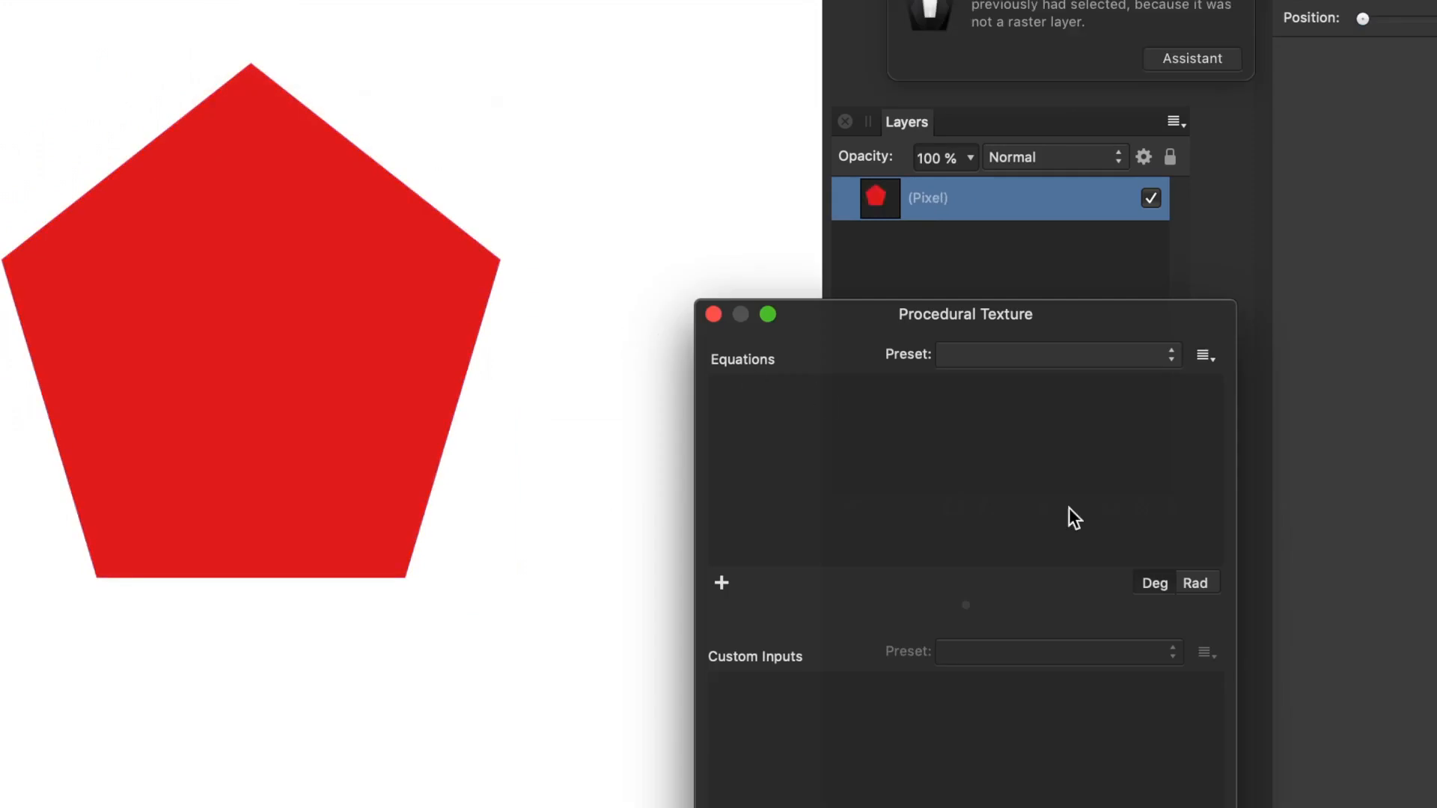
left_click(1025, 358)
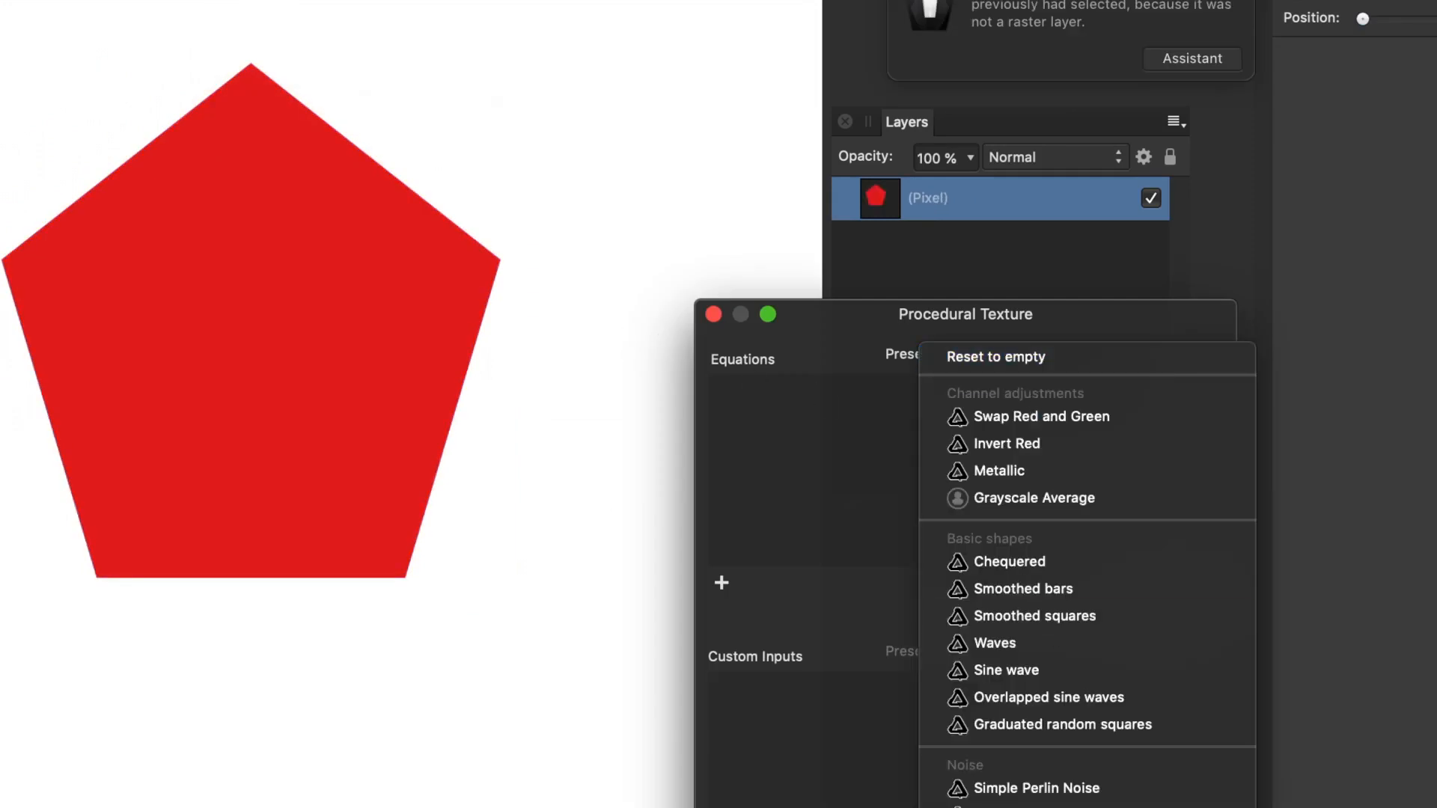
scroll(1087, 569, "down", 10)
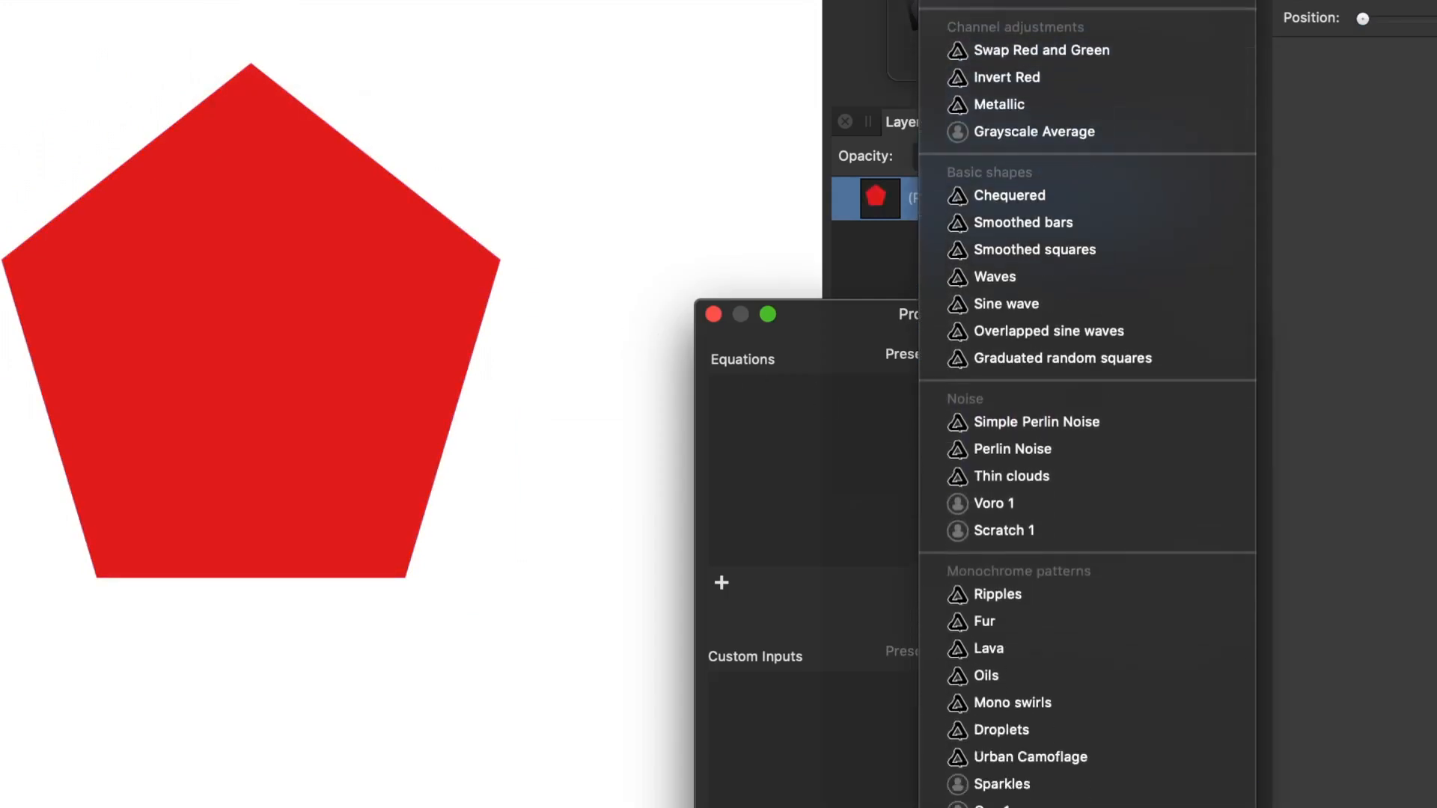
scroll(1086, 569, "down", 2)
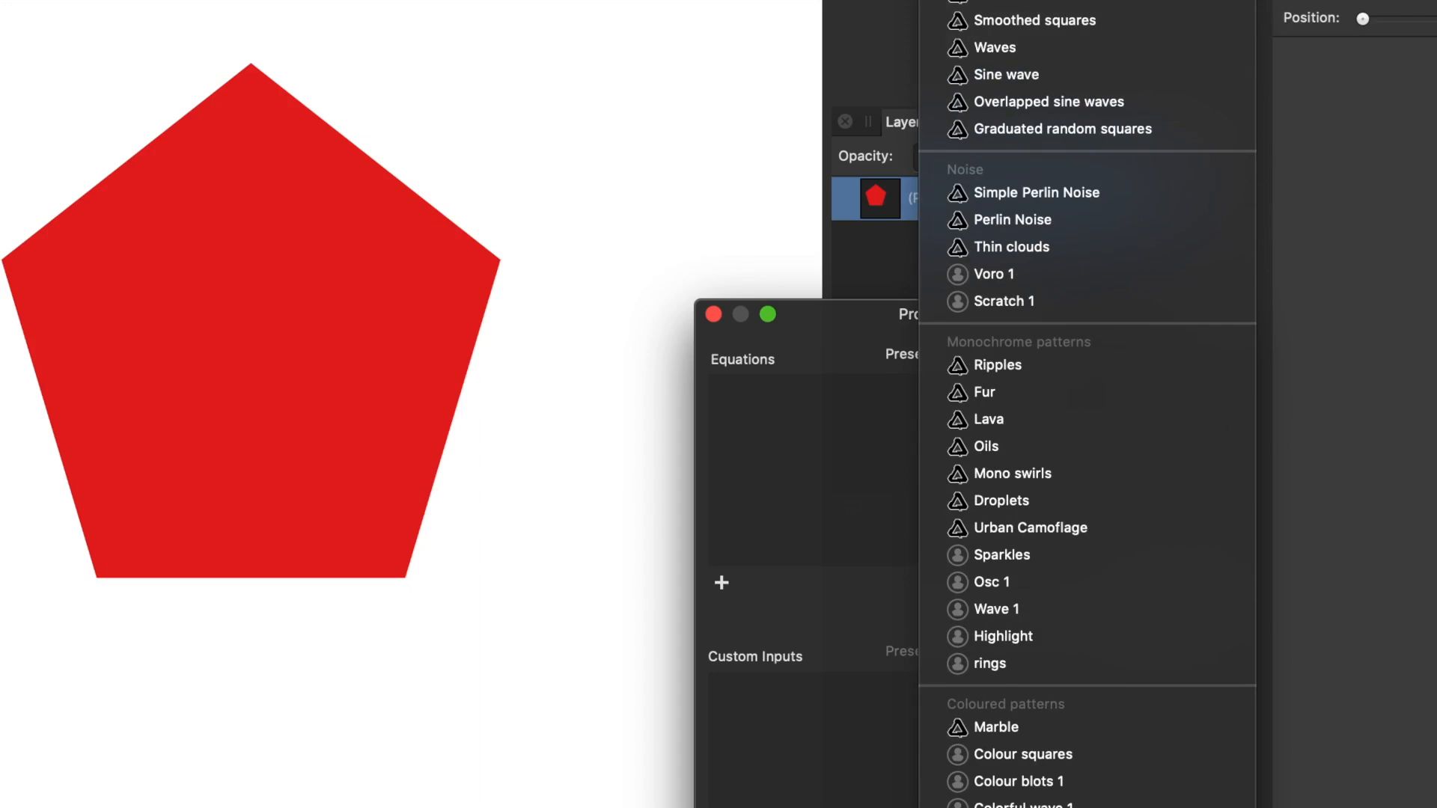
left_click(1023, 807)
Step: Move the texture origin from the pentagon's centre to near its lower right edge
left_click_drag(259, 266, 234, 247)
left_click_drag(888, 313, 729, 127)
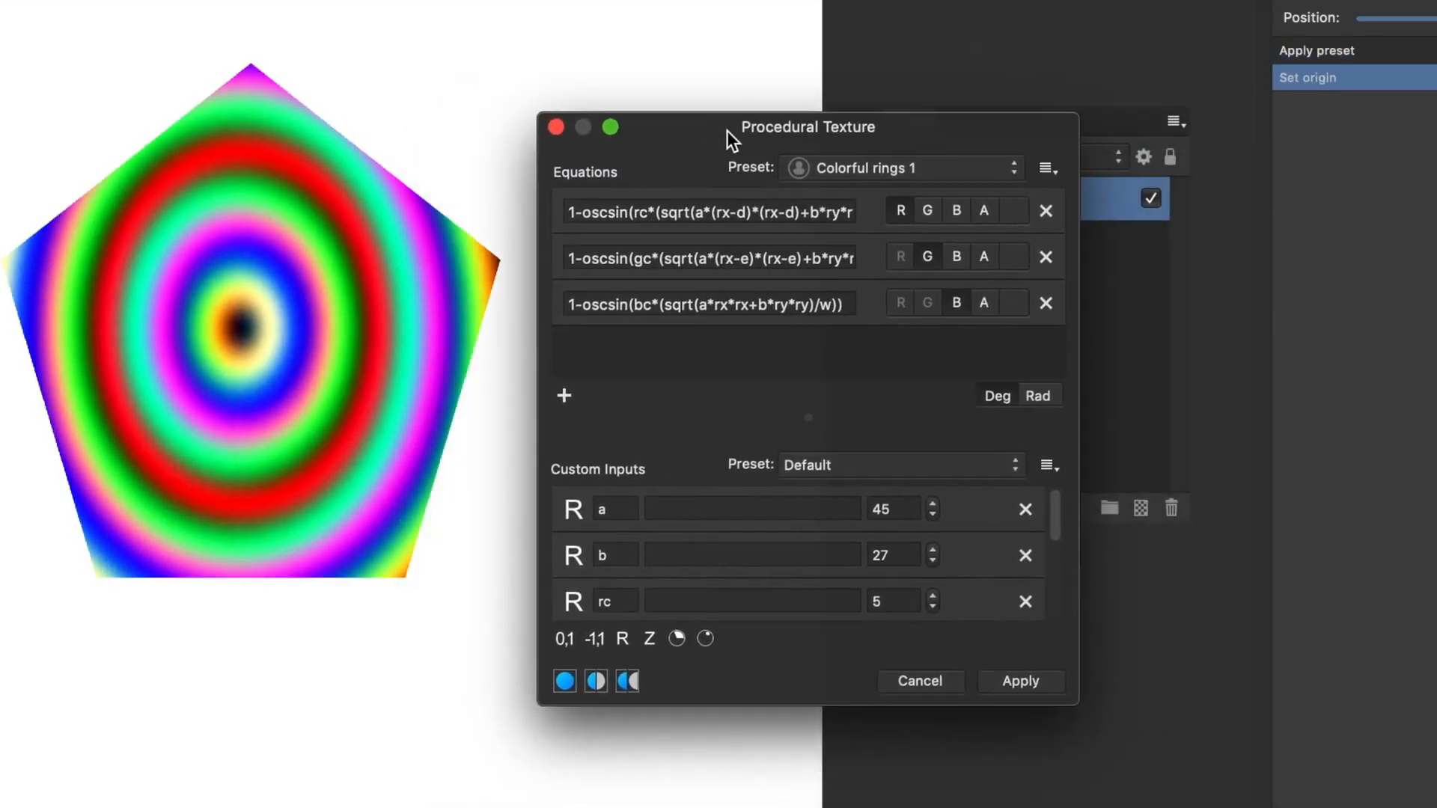
left_click_drag(382, 368, 479, 458)
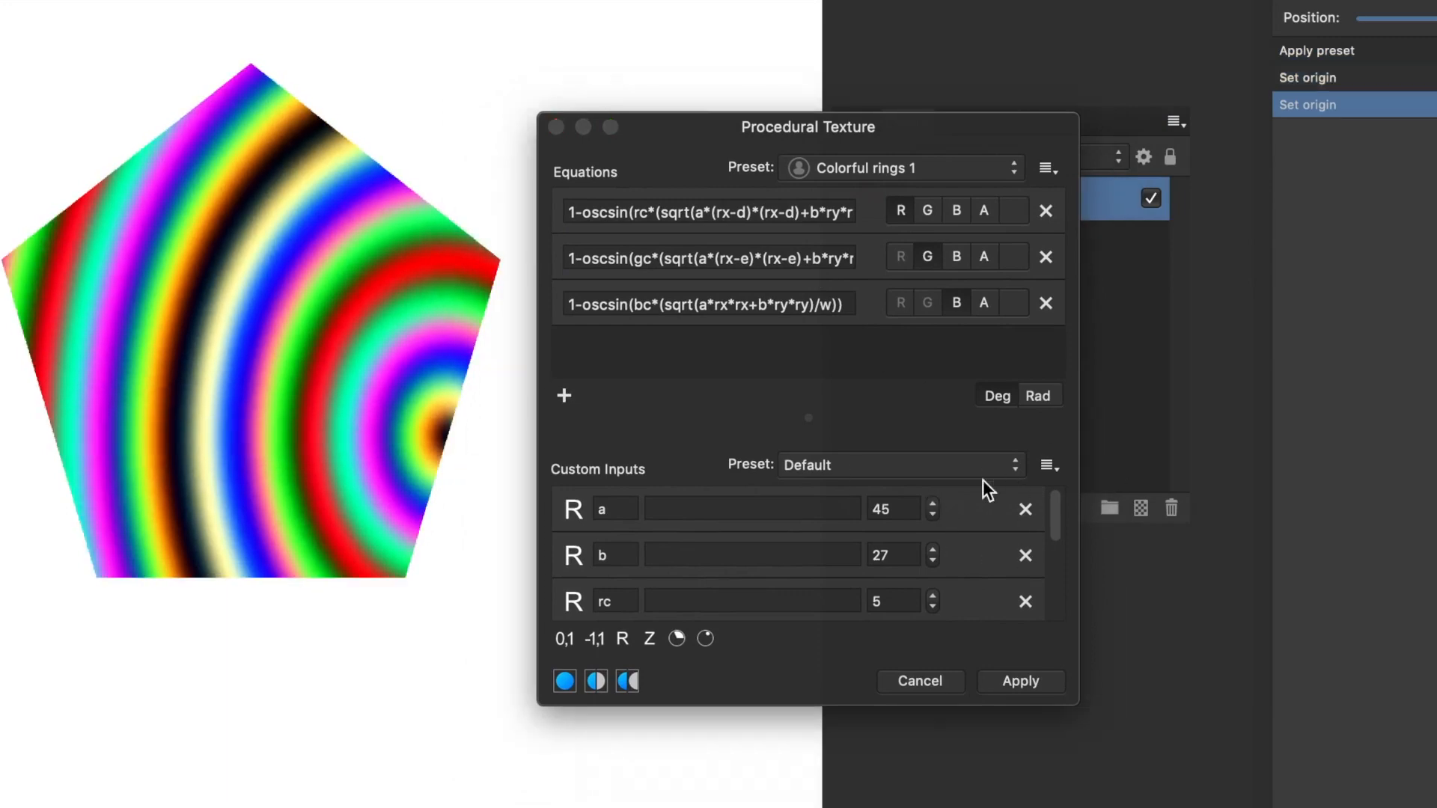
Step: Increase custom input a stepwise past 51 to tighten the rings horizontally
left_click(933, 503)
left_click(932, 504)
left_click(934, 504)
left_click(934, 504)
left_click(934, 503)
left_click(934, 504)
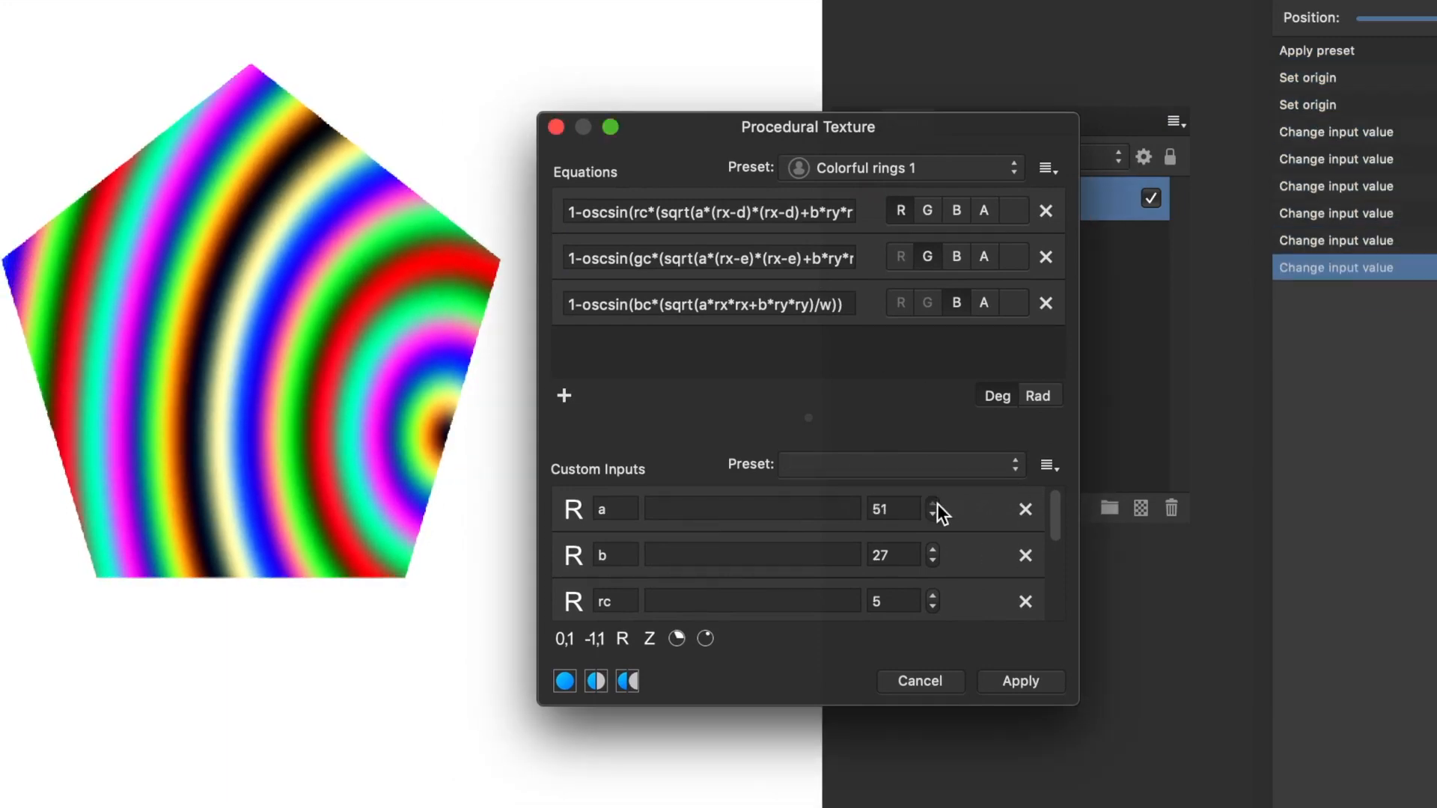
left_click(934, 504)
left_click(934, 503)
left_click(934, 504)
Step: Move the texture origin to the middle of the pentagon's bottom edge and apply the filter
left_click_drag(481, 417, 246, 574)
left_click(1042, 682)
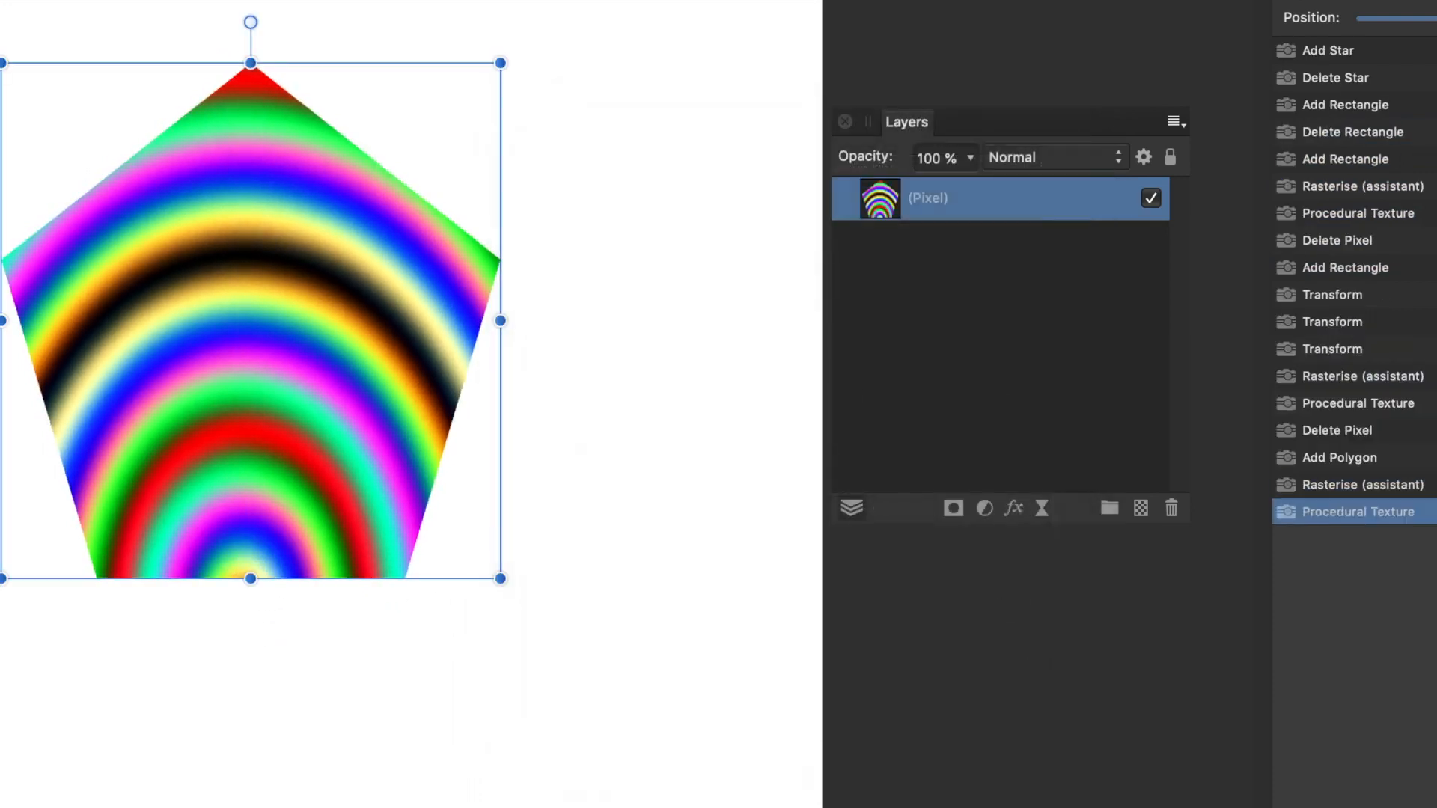